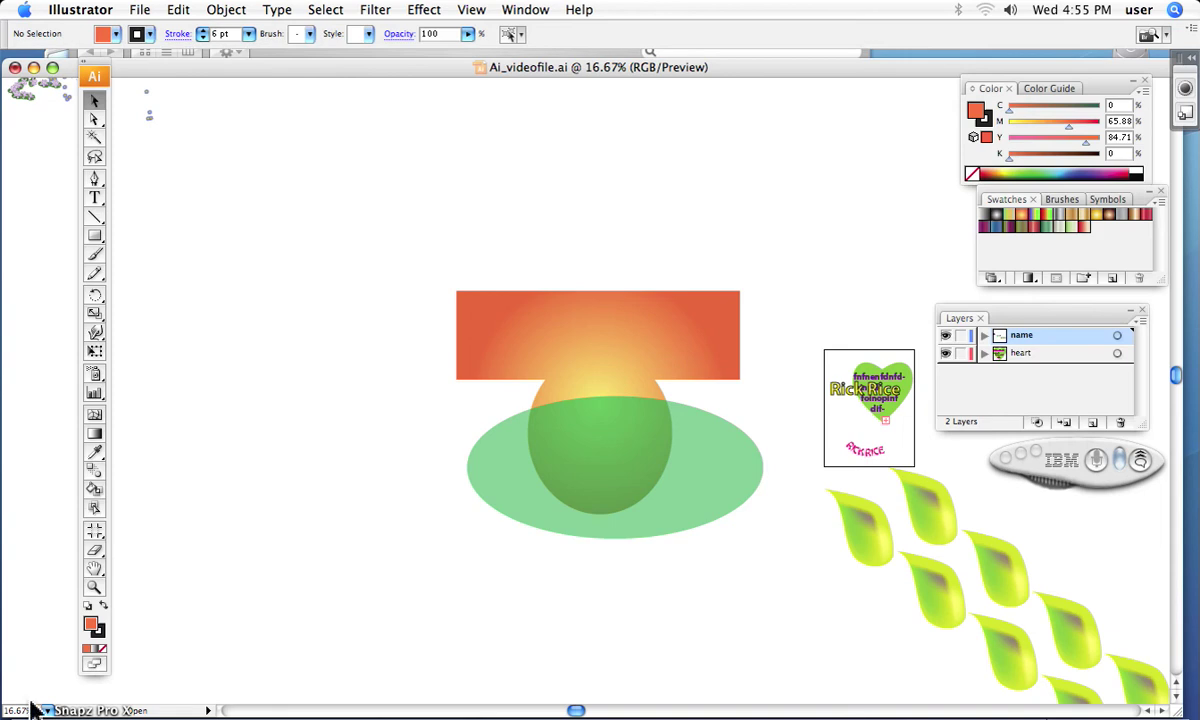
- Draw a large square over the artwork and fill it dark blue (C 100, M 95.69, Y 1.96, K 1.57)
{"action": "left_click", "coordinate": [94, 236]}
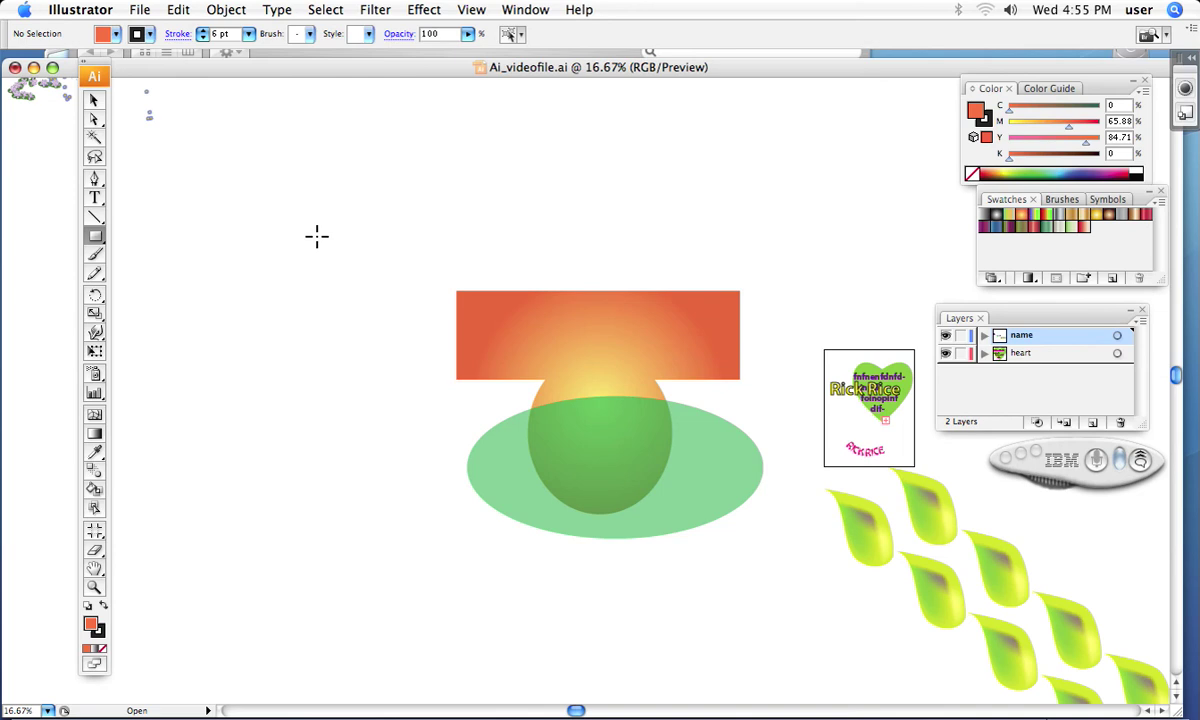
{"action": "left_click_drag", "start_coordinate": [321, 185], "coordinate": [704, 564]}
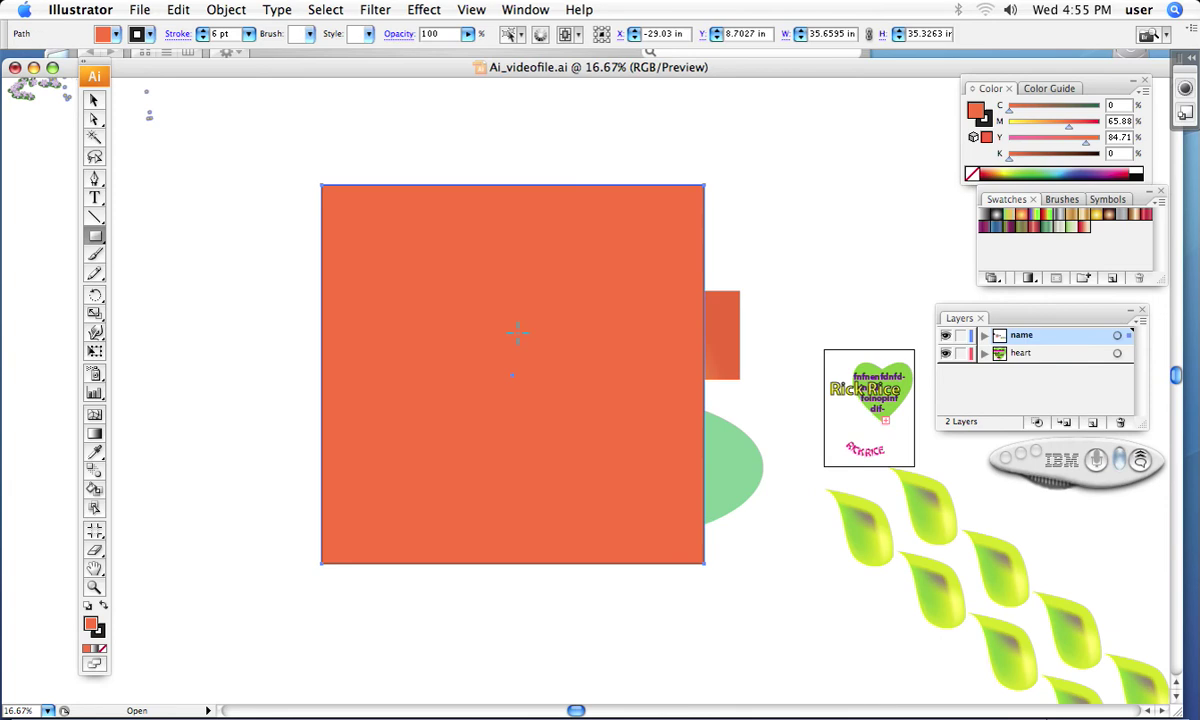
{"action": "left_click", "coordinate": [1087, 173]}
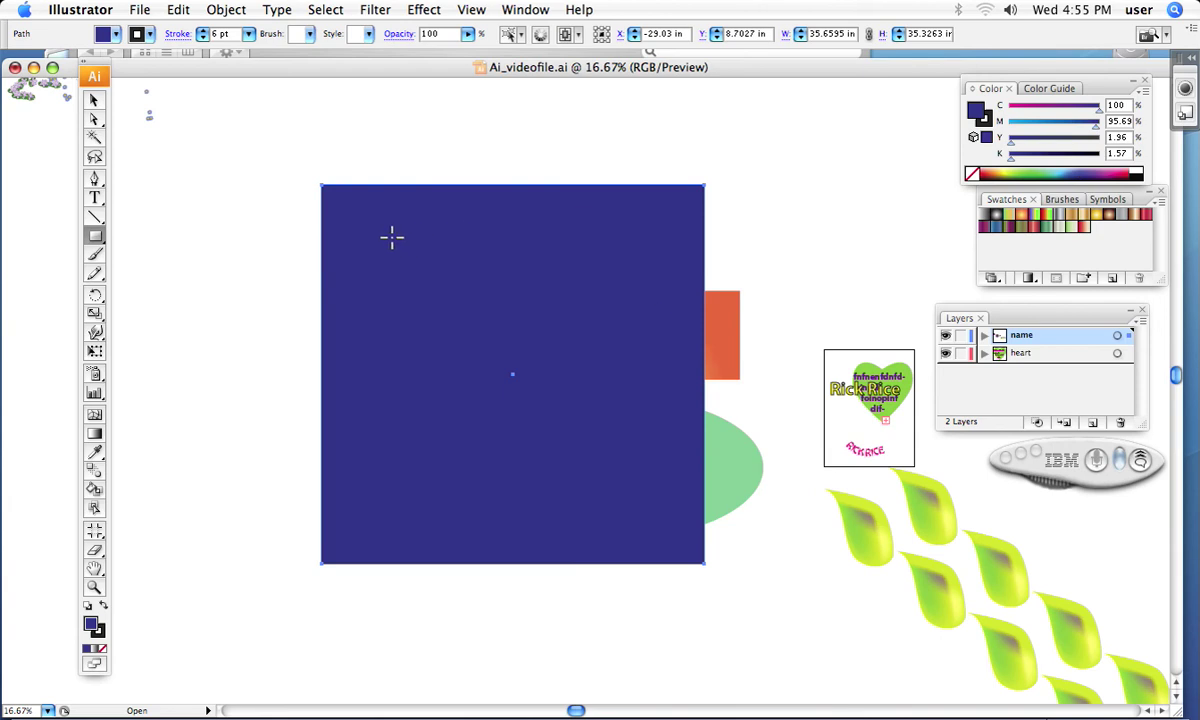
- Draw a smaller square inside the blue one and fill it yellow (C 15.29, M 20, Y 100, K 0)
{"action": "left_click_drag", "start_coordinate": [391, 238], "coordinate": [649, 516]}
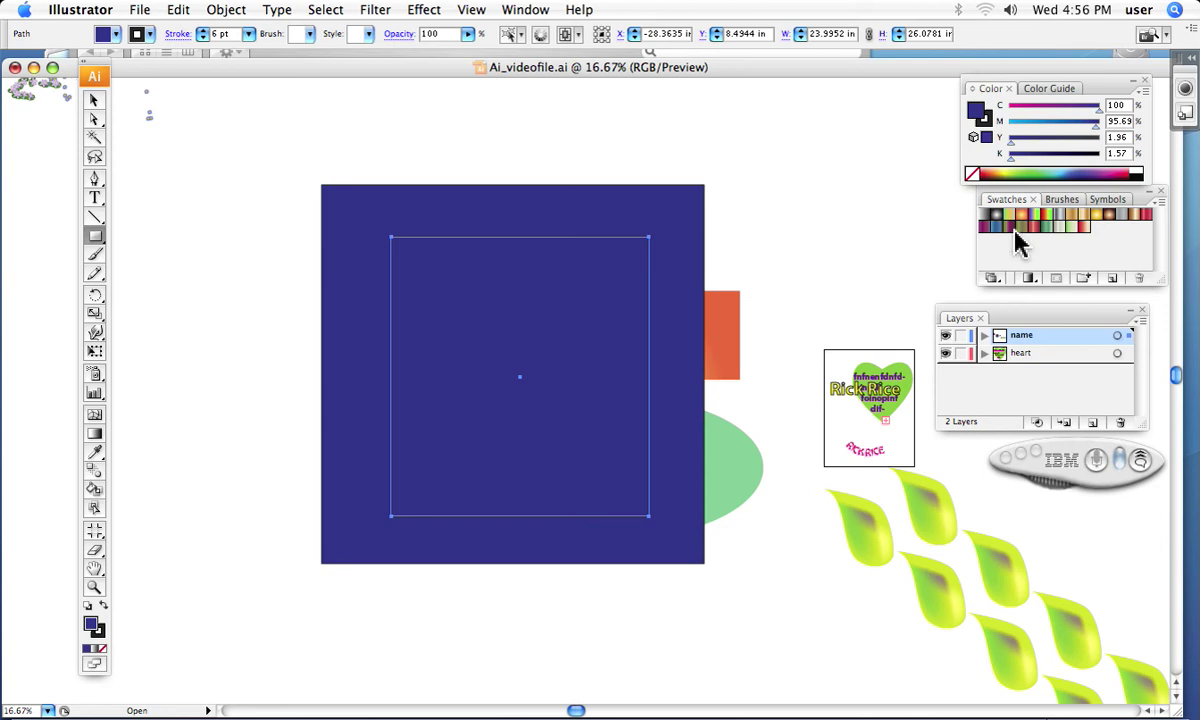
{"action": "left_click", "coordinate": [1010, 170]}
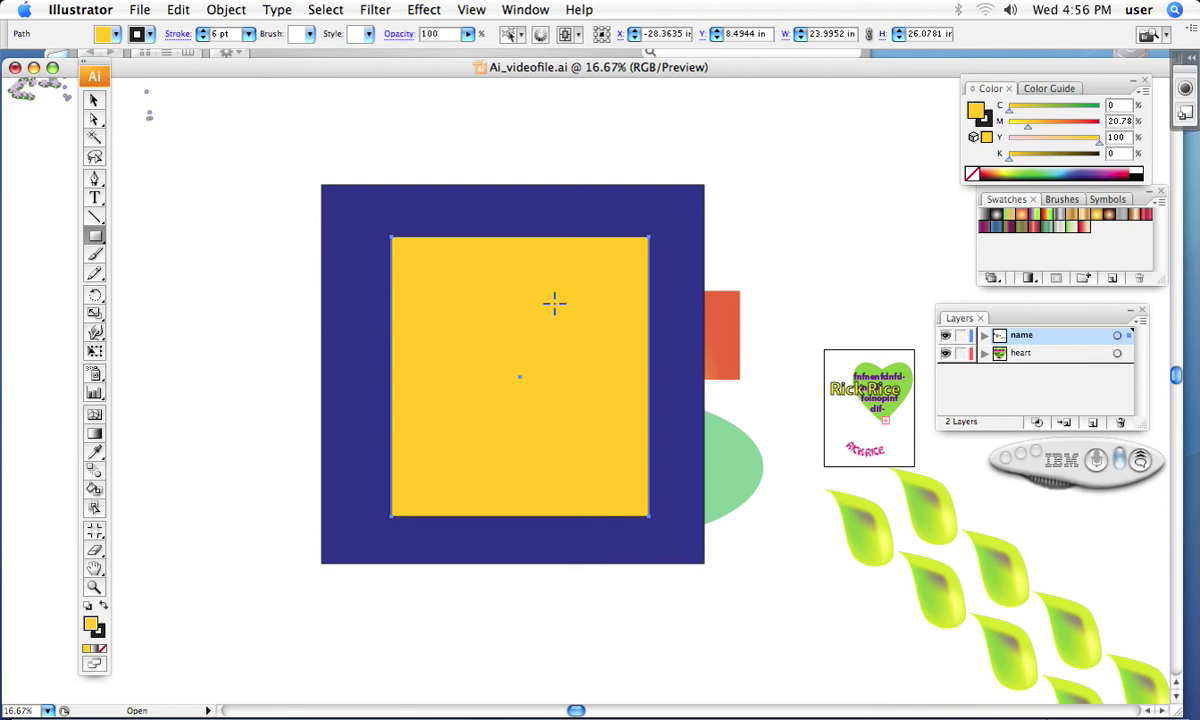
{"action": "left_click", "coordinate": [971, 176]}
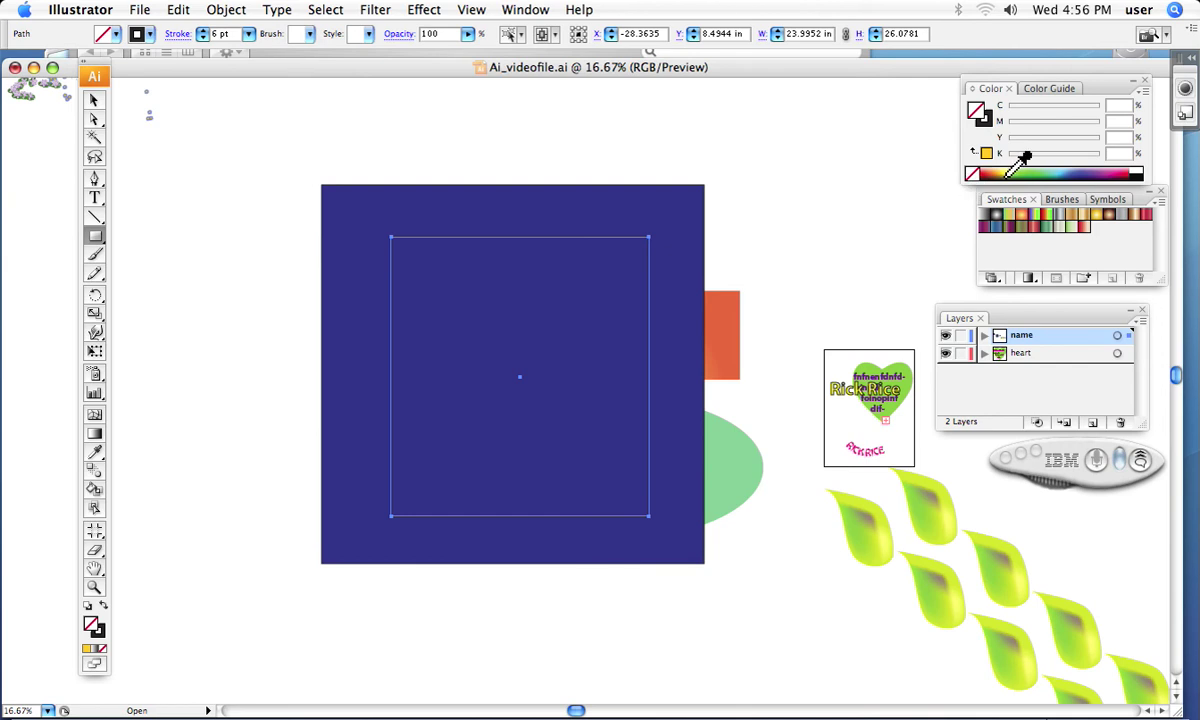
{"action": "left_click", "coordinate": [1012, 172]}
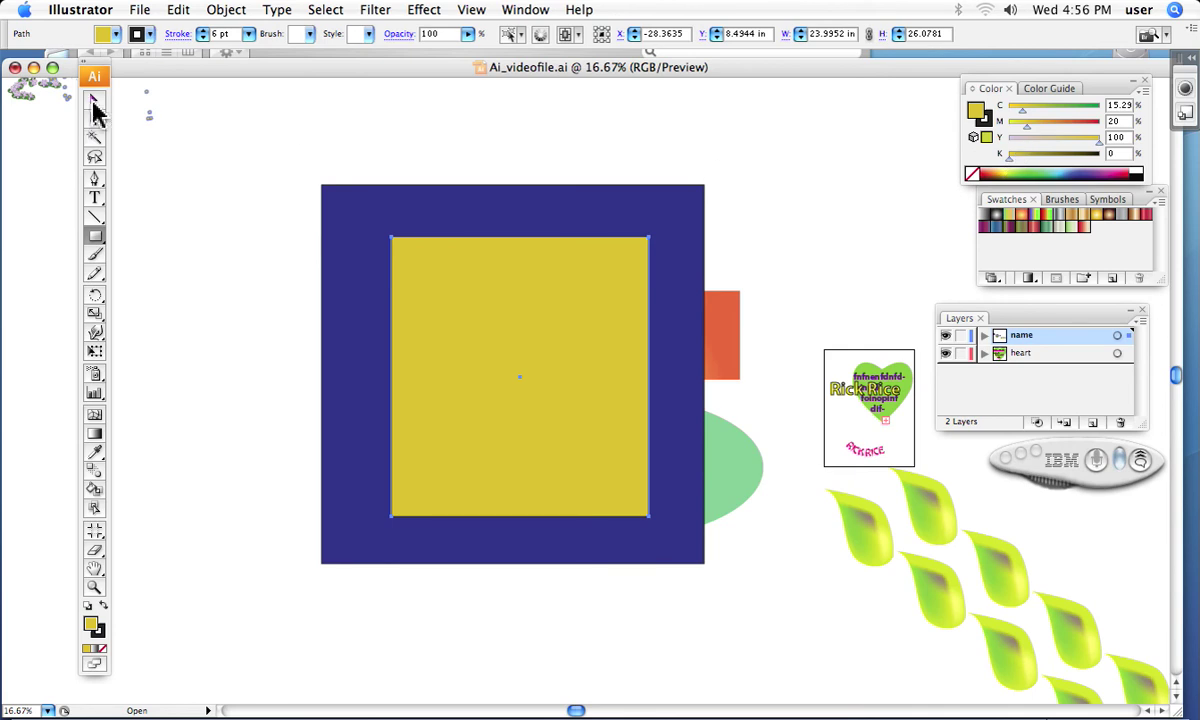
{"action": "left_click", "coordinate": [94, 101]}
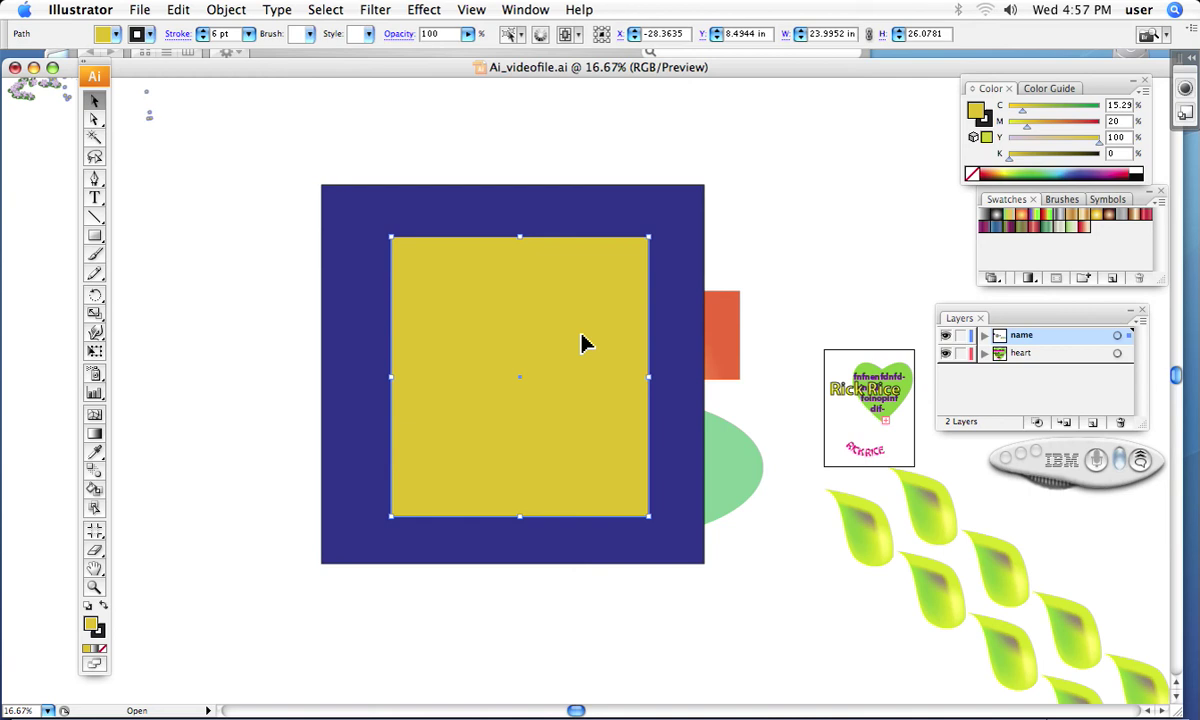
- Select both squares and make them one compound path with Object > Compound Path > Make
{"action": "left_click", "coordinate": [355, 228], "text": "shift"}
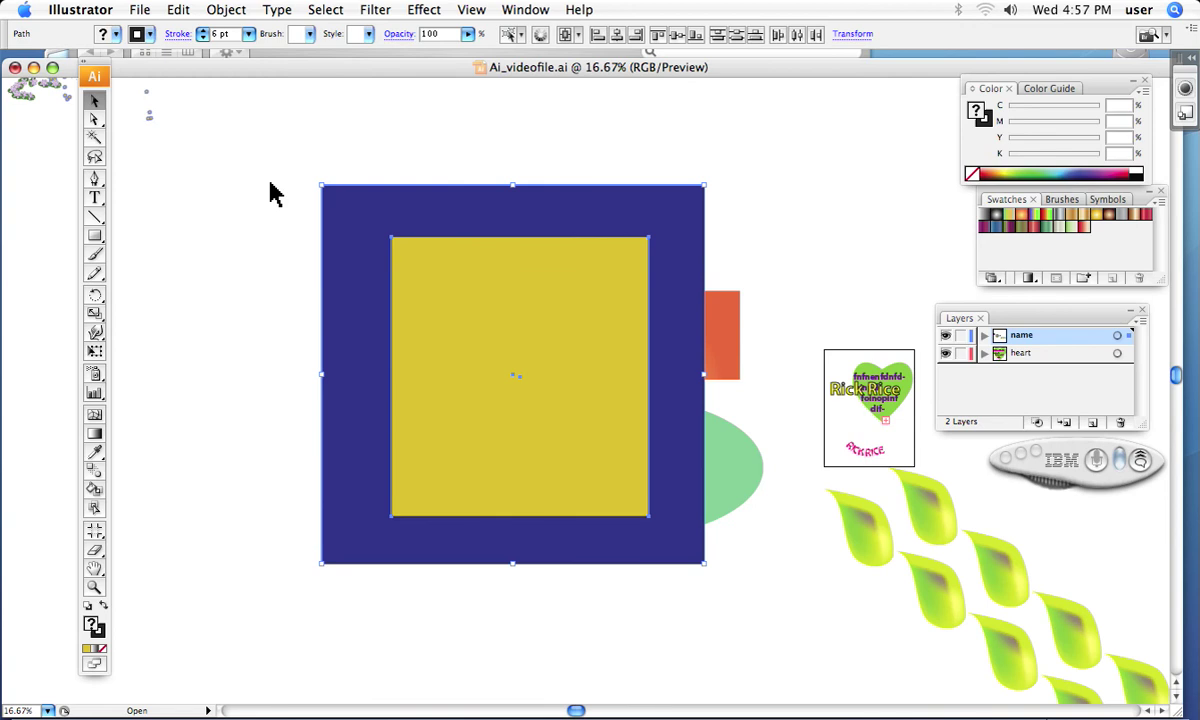
{"action": "left_click", "coordinate": [236, 12]}
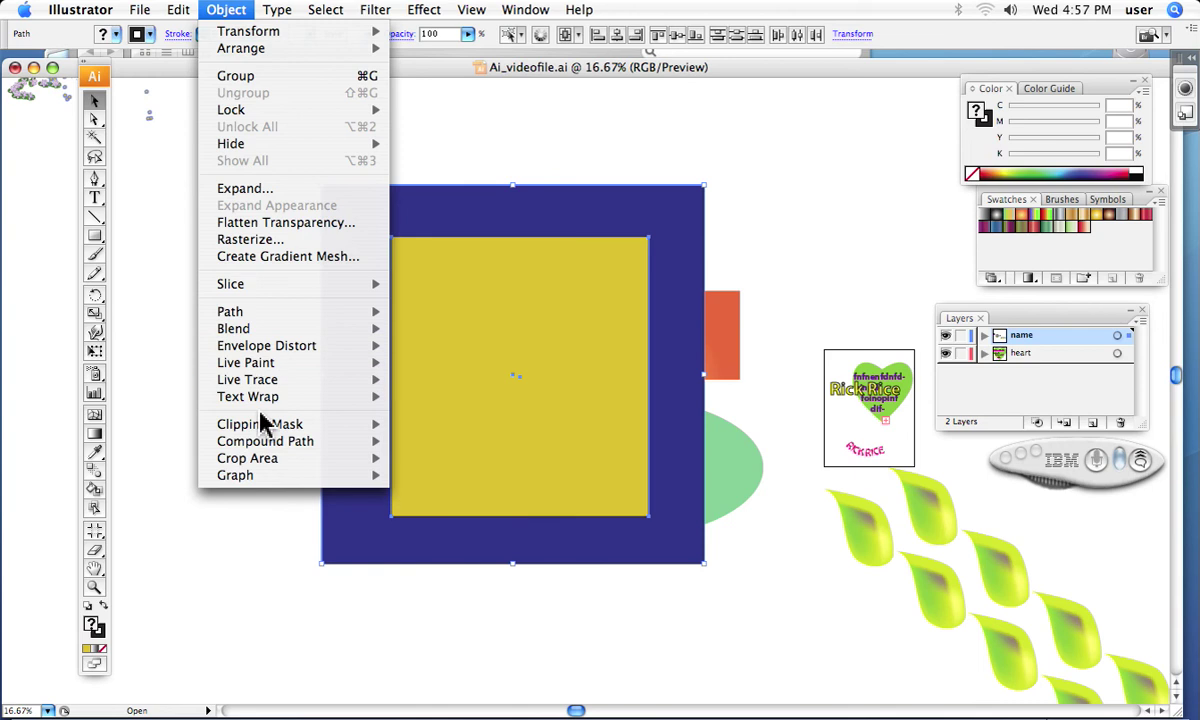
{"action": "mouse_move", "coordinate": [260, 445]}
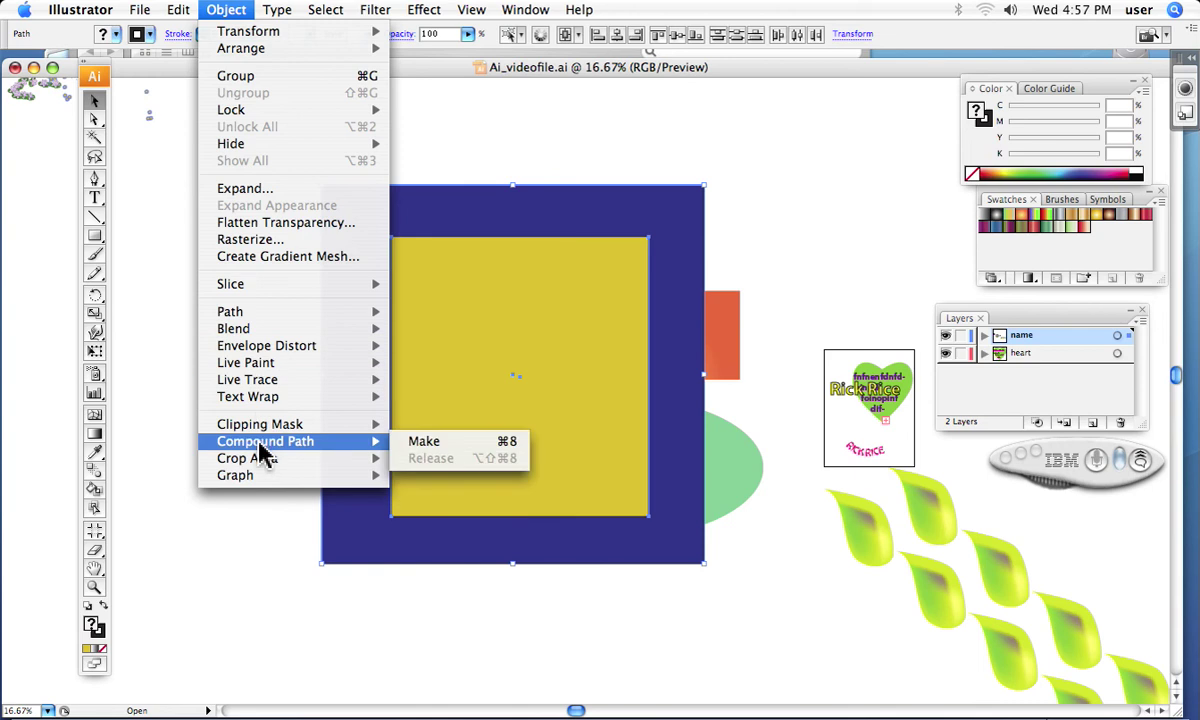
{"action": "left_click", "coordinate": [422, 442]}
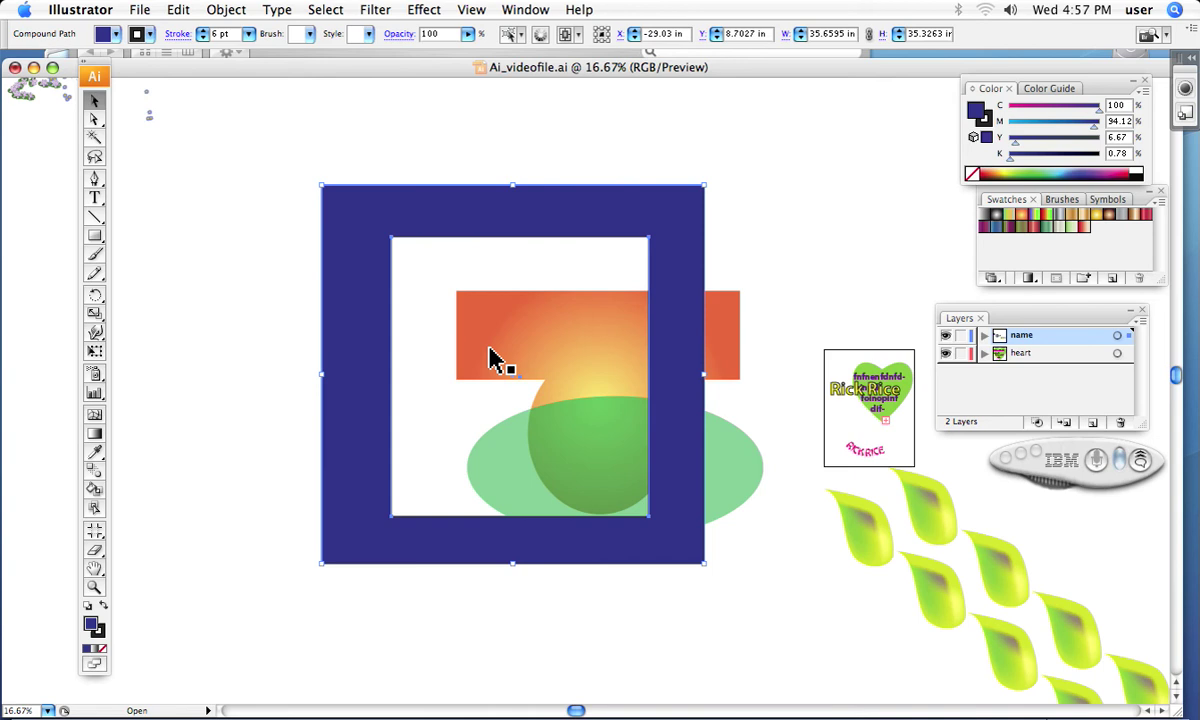
- With the Group Selection tool, drag the inner square to reposition the hole within the frame
{"action": "left_click", "coordinate": [97, 121]}
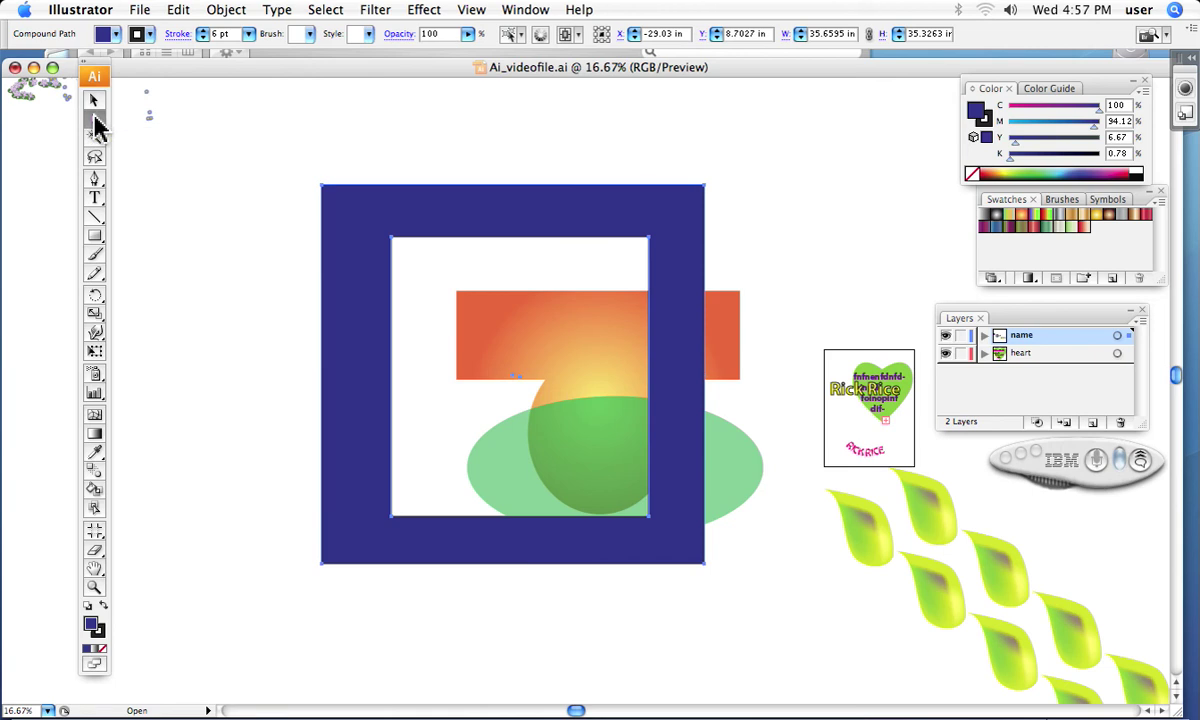
{"action": "left_click_drag", "start_coordinate": [95, 120], "coordinate": [133, 148]}
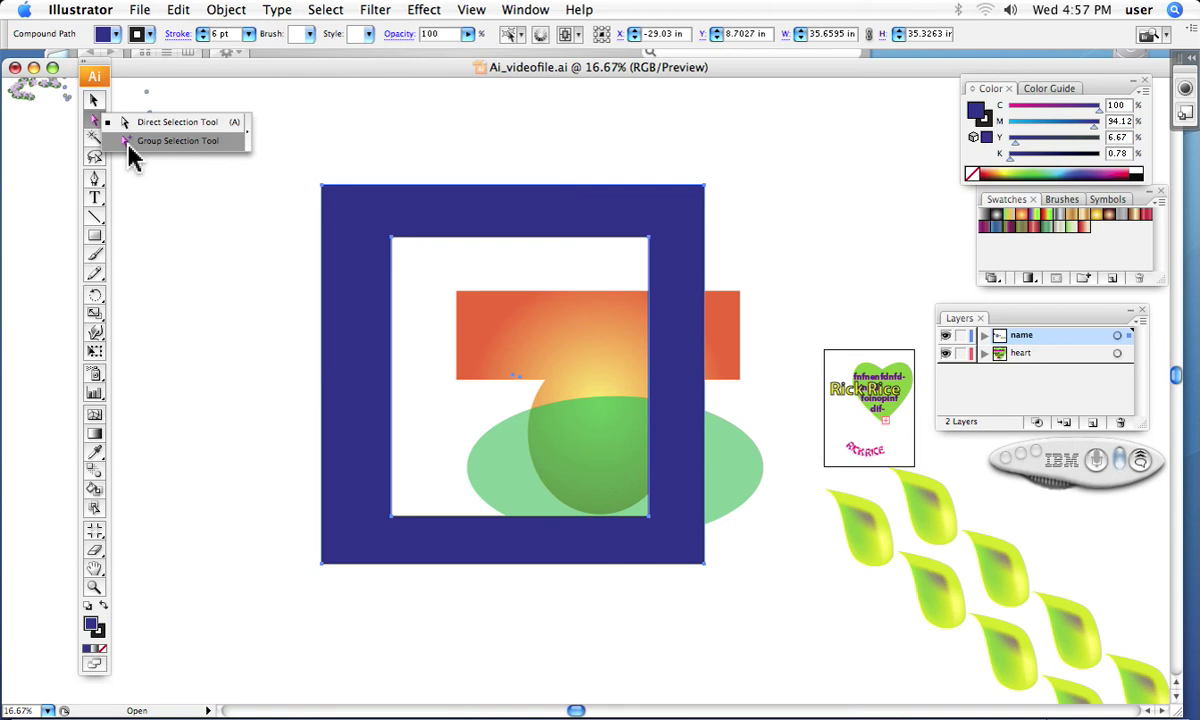
{"action": "mouse_move", "coordinate": [129, 148]}
{"action": "left_mouse_down"}
{"action": "mouse_move", "coordinate": [185, 257]}
{"action": "mouse_move", "coordinate": [131, 145]}
{"action": "left_mouse_up"}
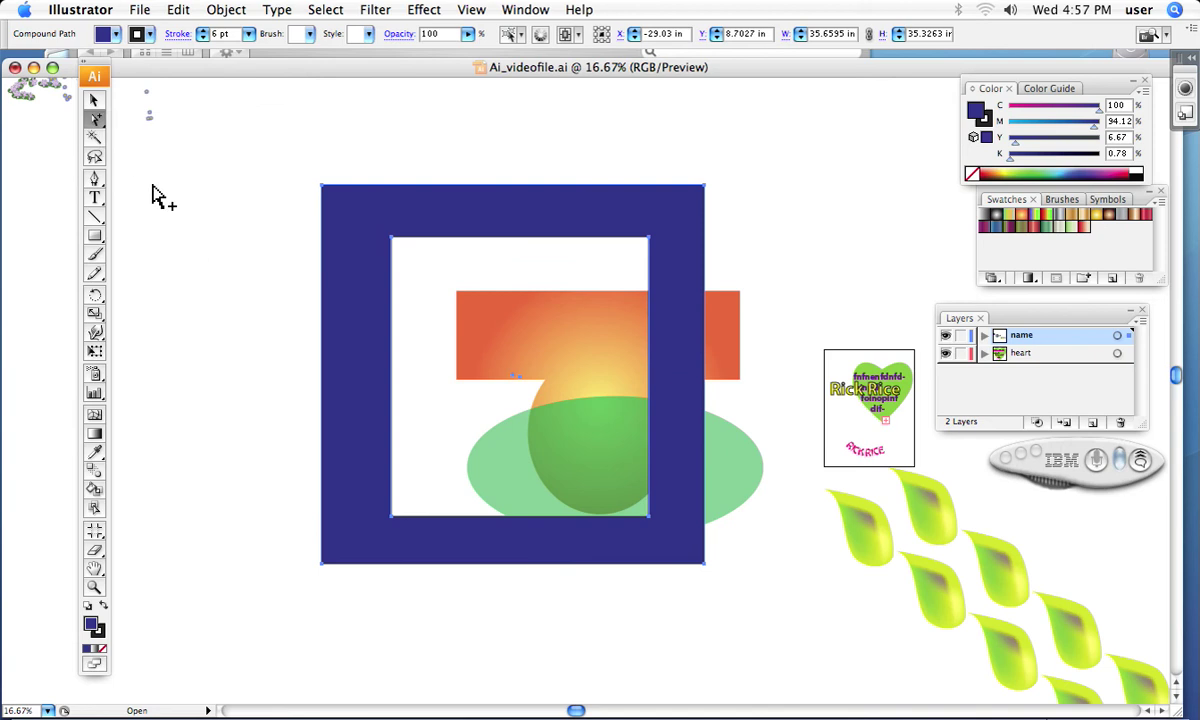
{"action": "left_click", "coordinate": [197, 245]}
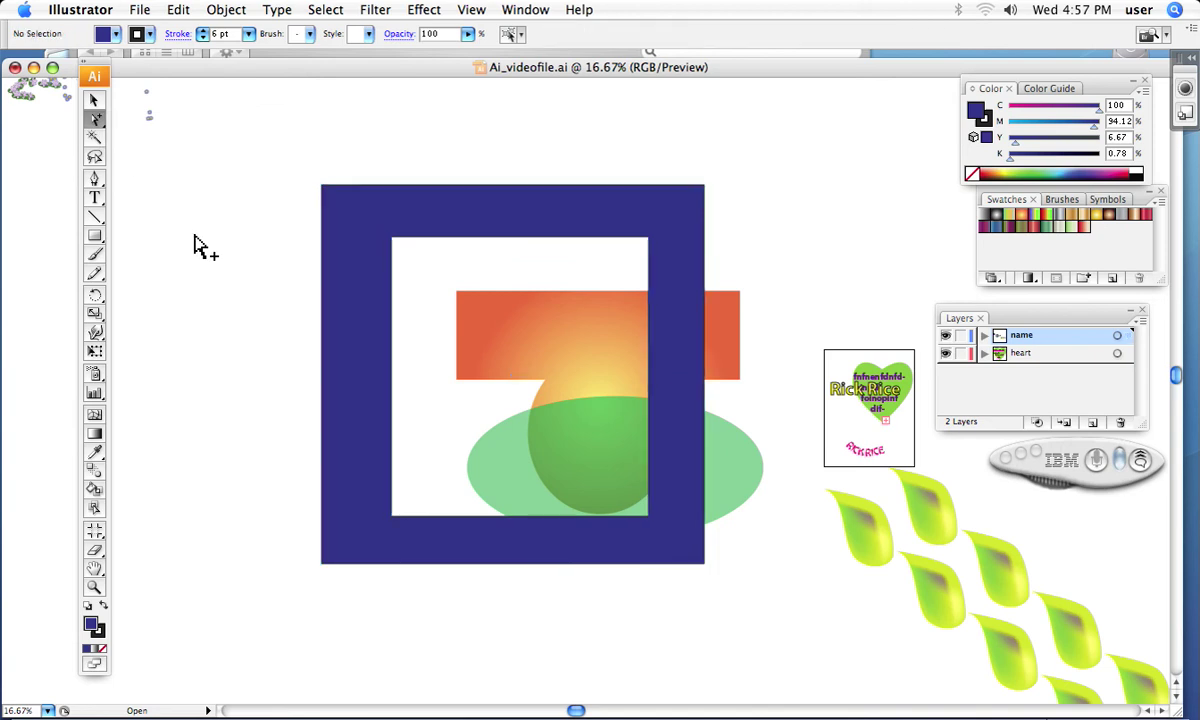
{"action": "left_click", "coordinate": [425, 246]}
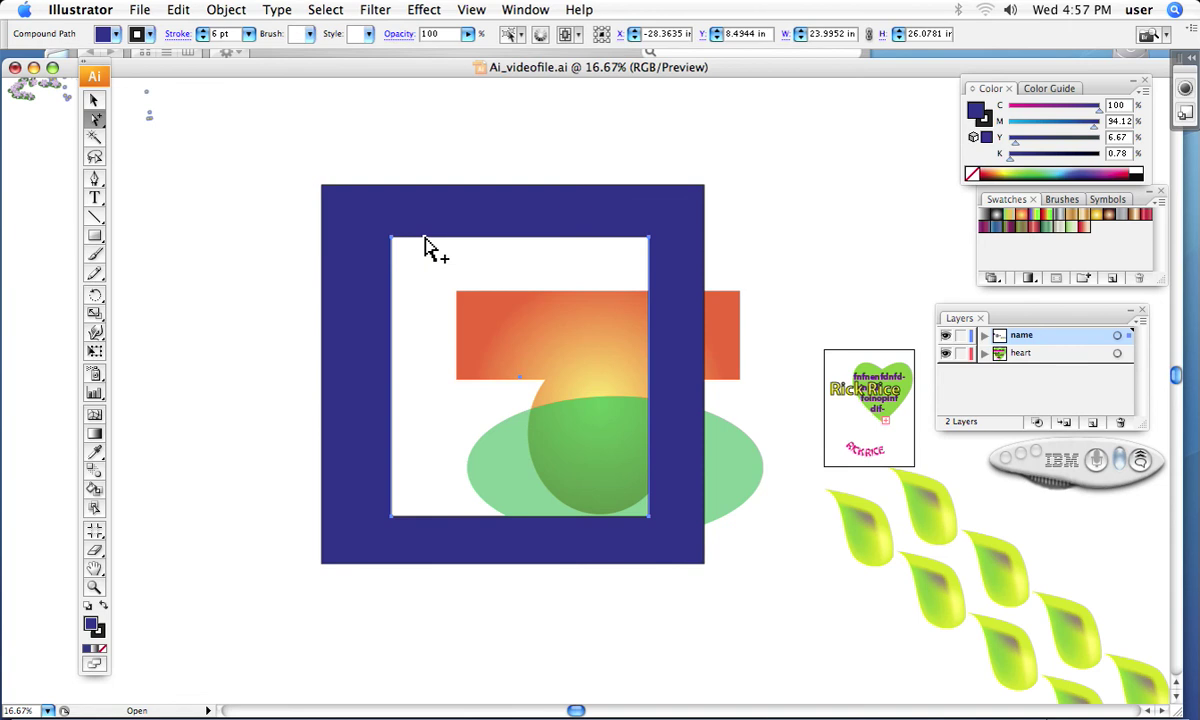
{"action": "left_click_drag", "start_coordinate": [425, 246], "coordinate": [372, 219]}
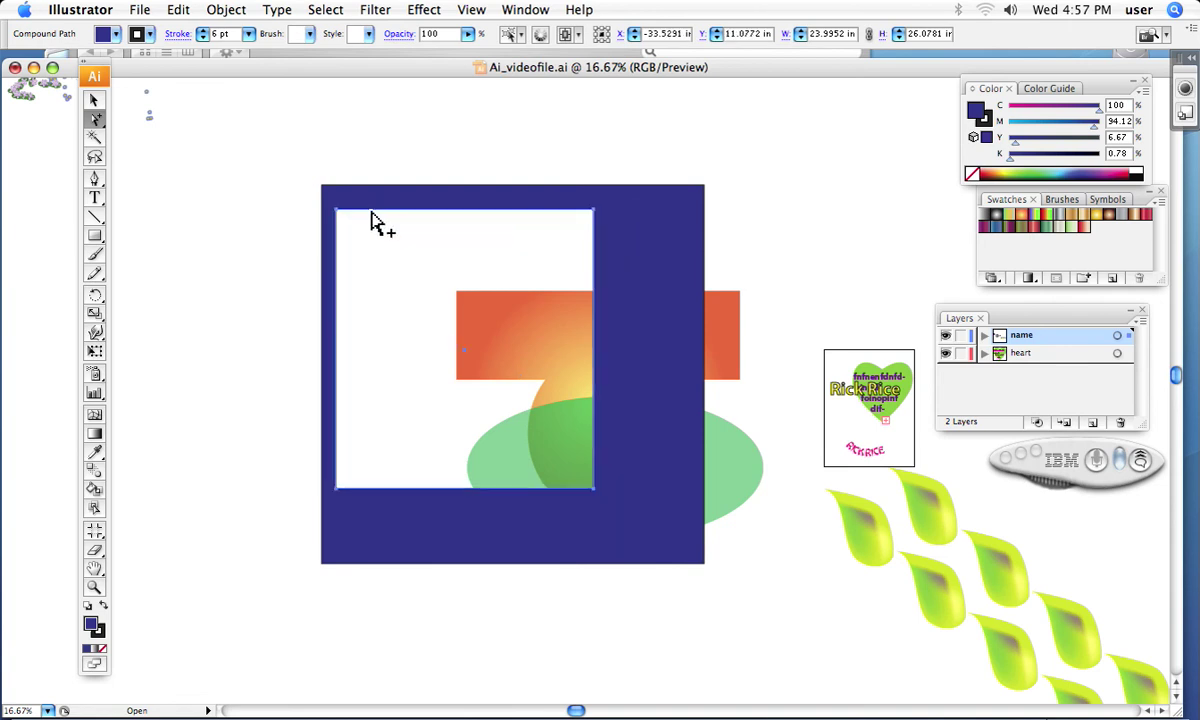
{"action": "key", "text": "super+equal"}
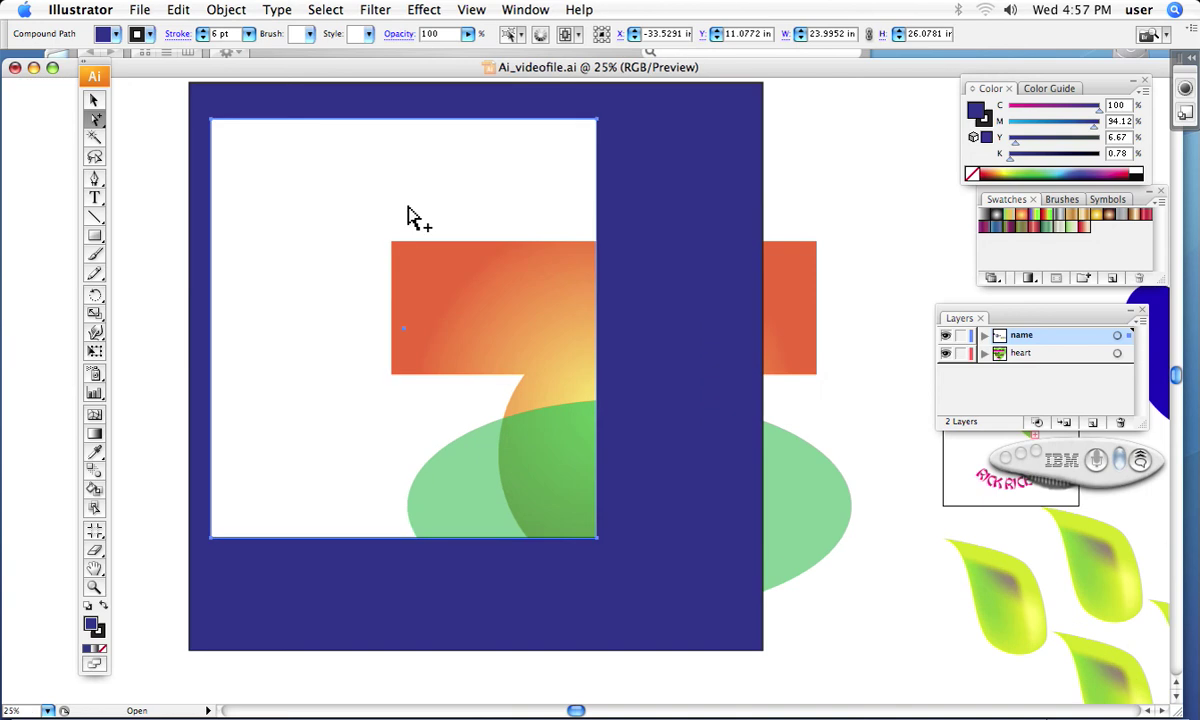
{"action": "left_click_drag", "start_coordinate": [597, 283], "coordinate": [704, 356]}
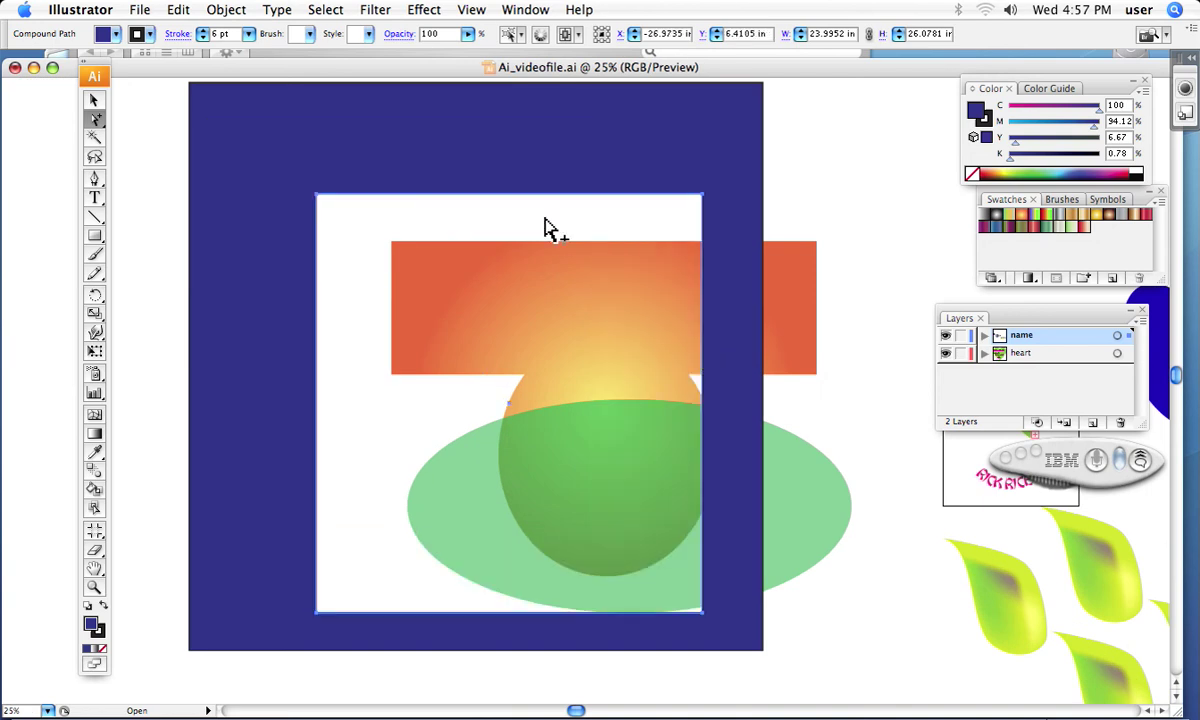
{"action": "left_click_drag", "start_coordinate": [522, 197], "coordinate": [506, 106]}
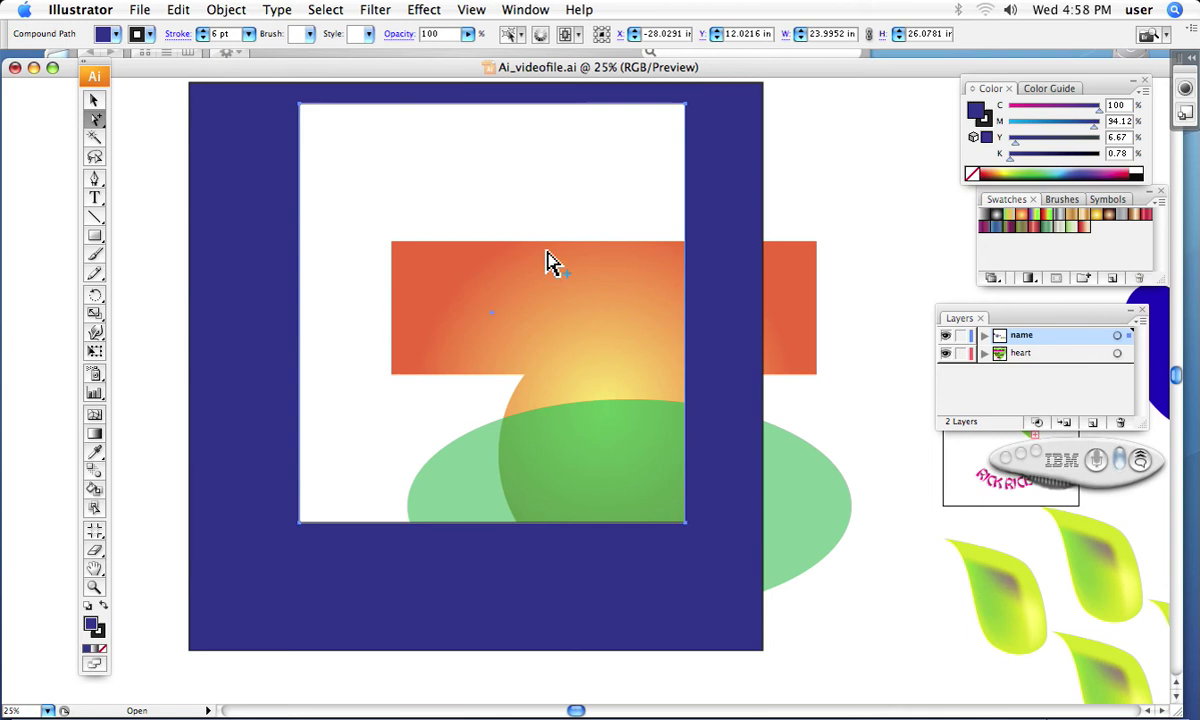
- Zoom back out to 16.67% and delete the blue compound-path frame
{"action": "left_click", "coordinate": [212, 12]}
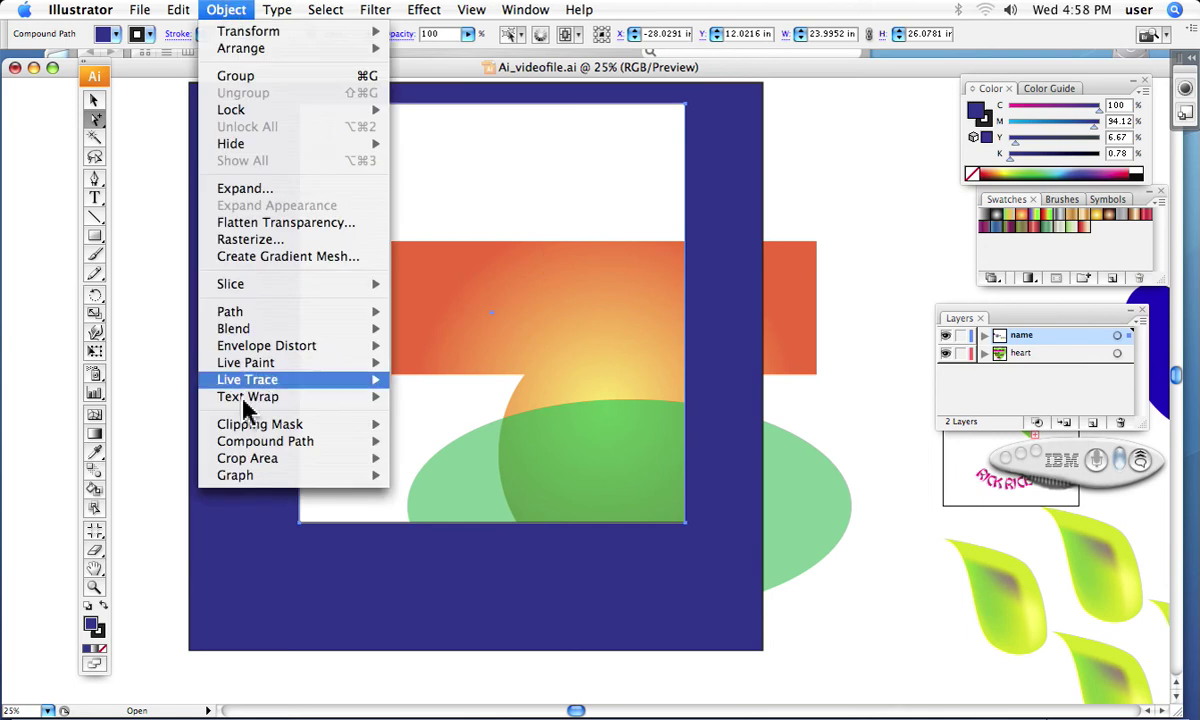
{"action": "mouse_move", "coordinate": [253, 430]}
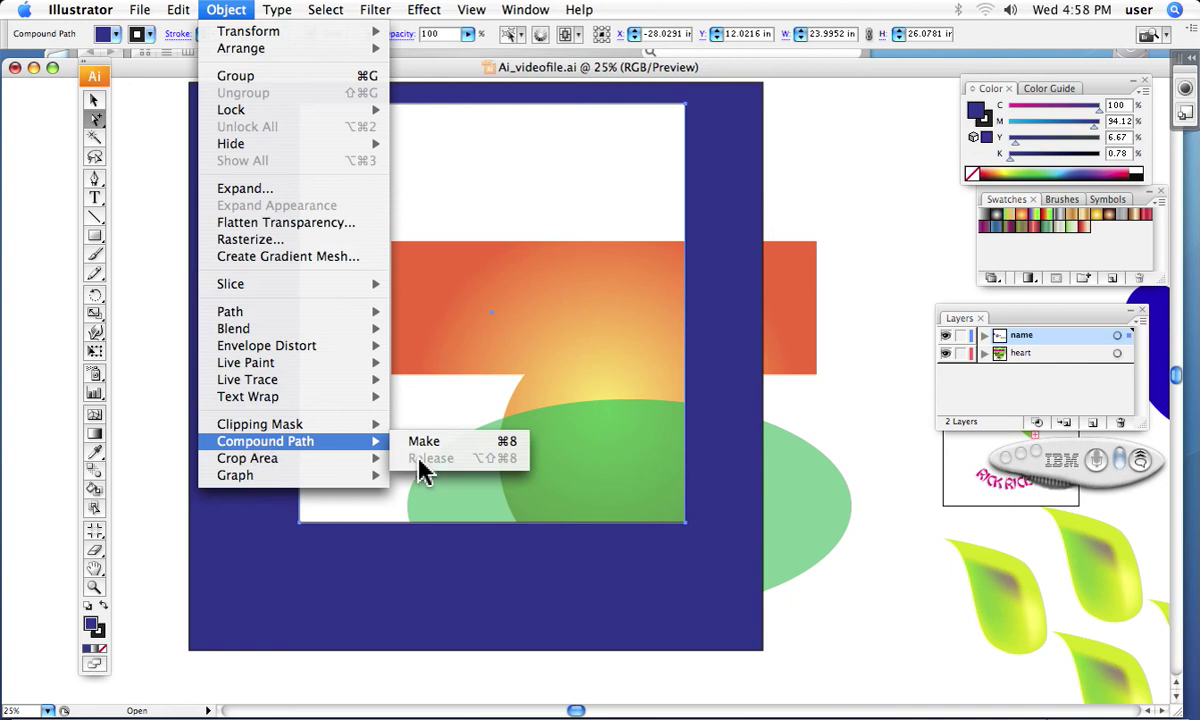
{"action": "left_click", "coordinate": [148, 318]}
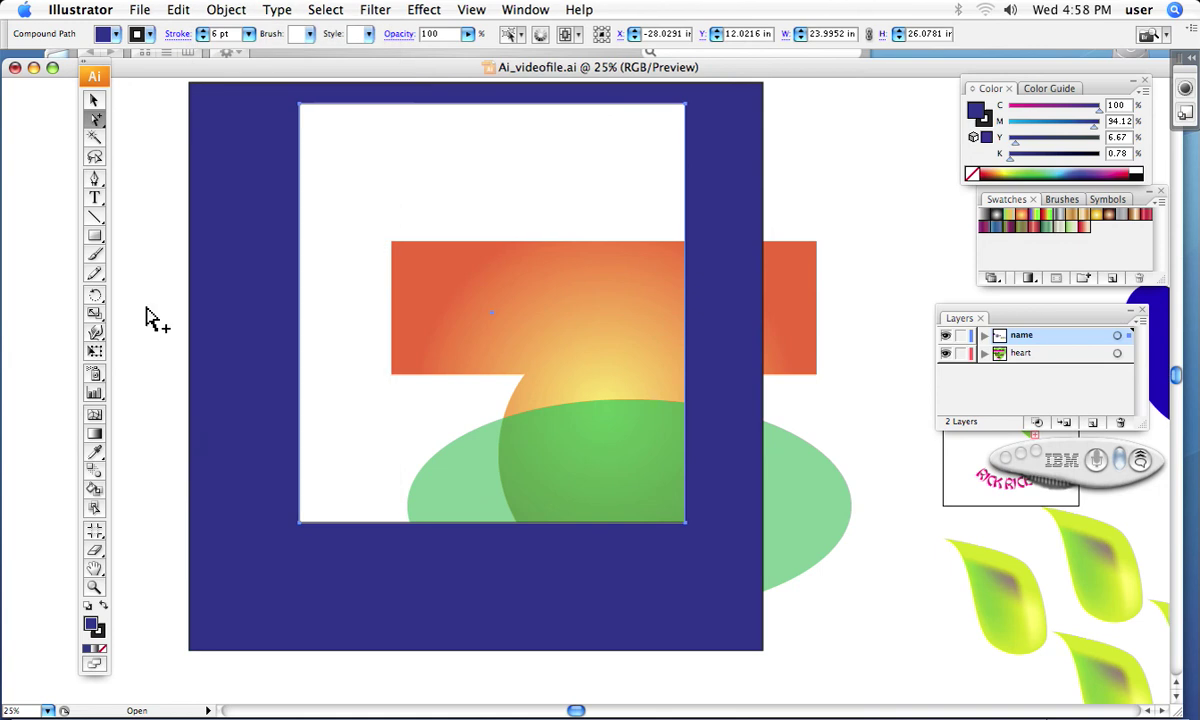
{"action": "key", "text": "super+minus"}
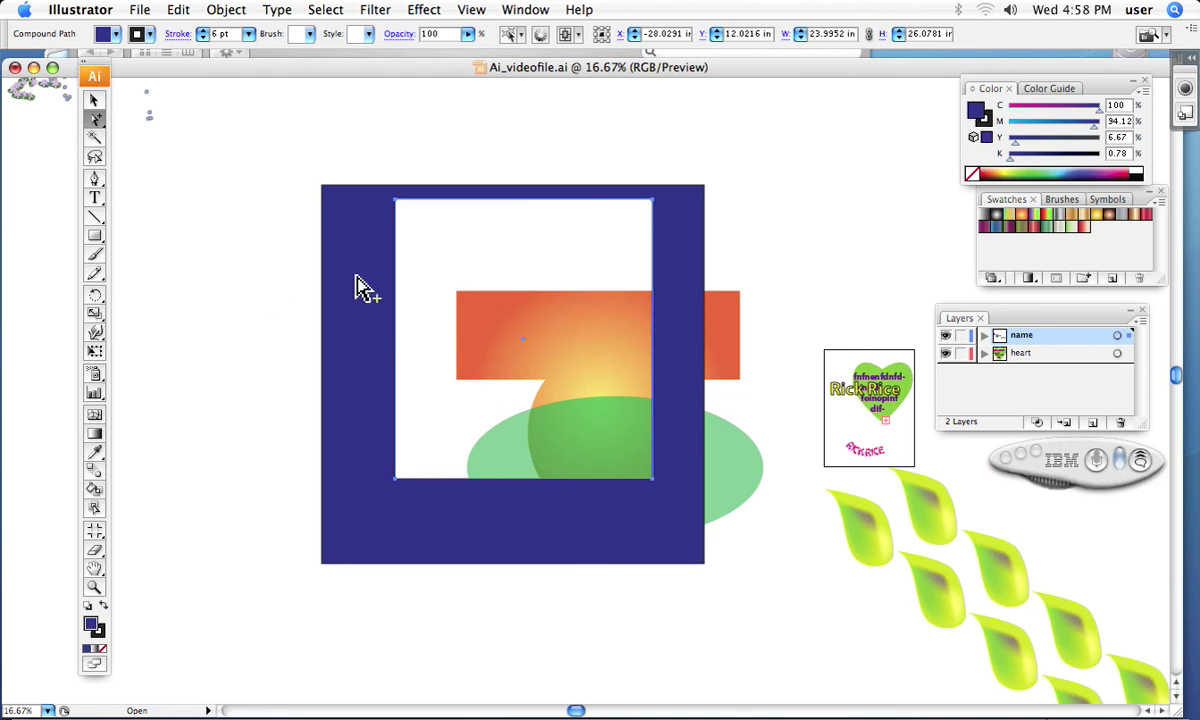
{"action": "key", "text": "Delete"}
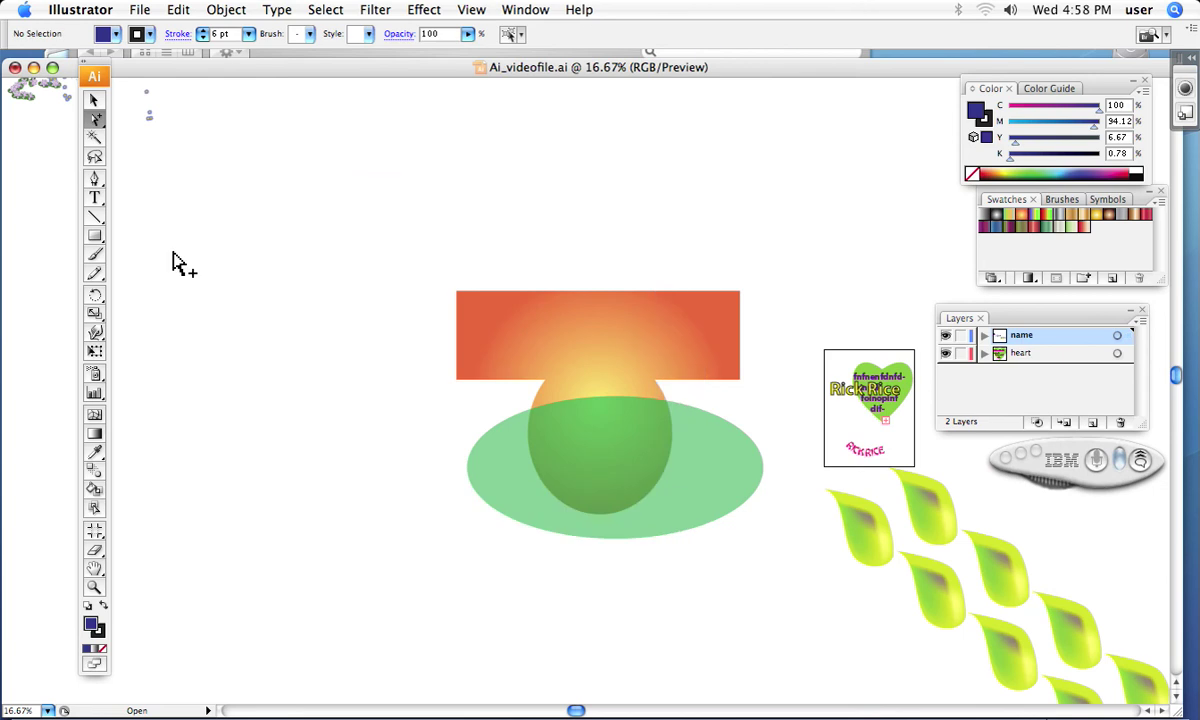
- Draw a new large rectangle over the left of the artwork and fill it yellow (C 3.53, Y 92.16)
{"action": "left_click", "coordinate": [94, 237]}
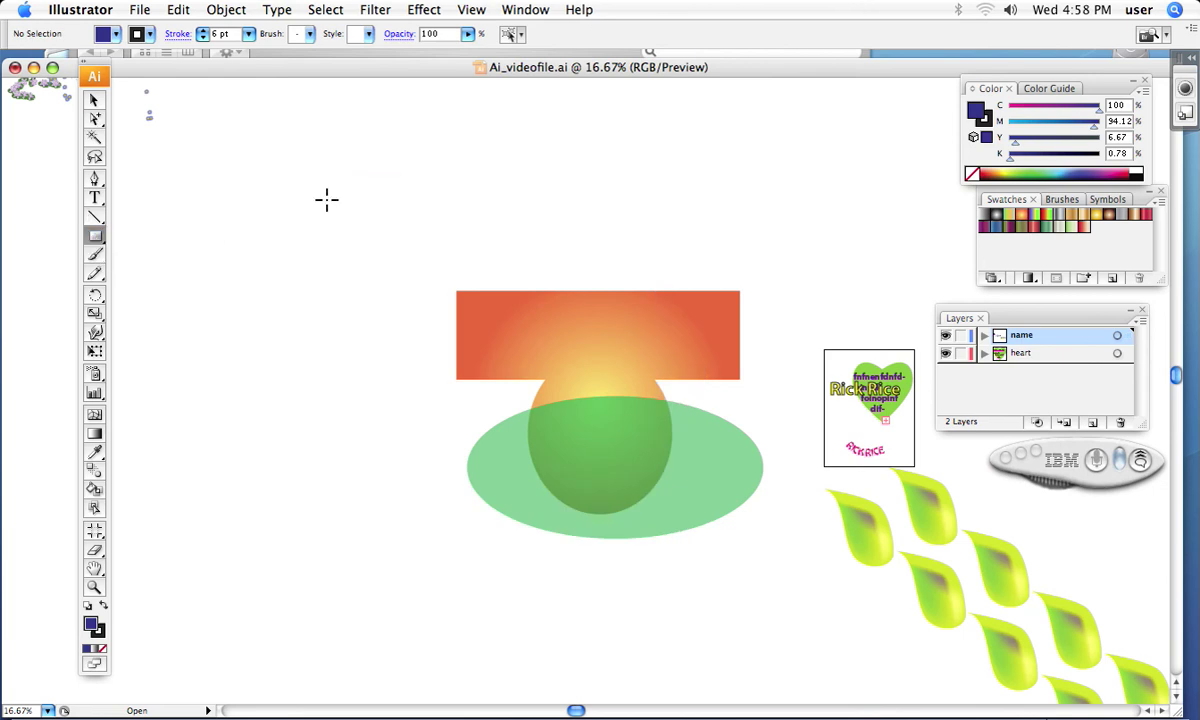
{"action": "left_click_drag", "start_coordinate": [258, 157], "coordinate": [649, 569]}
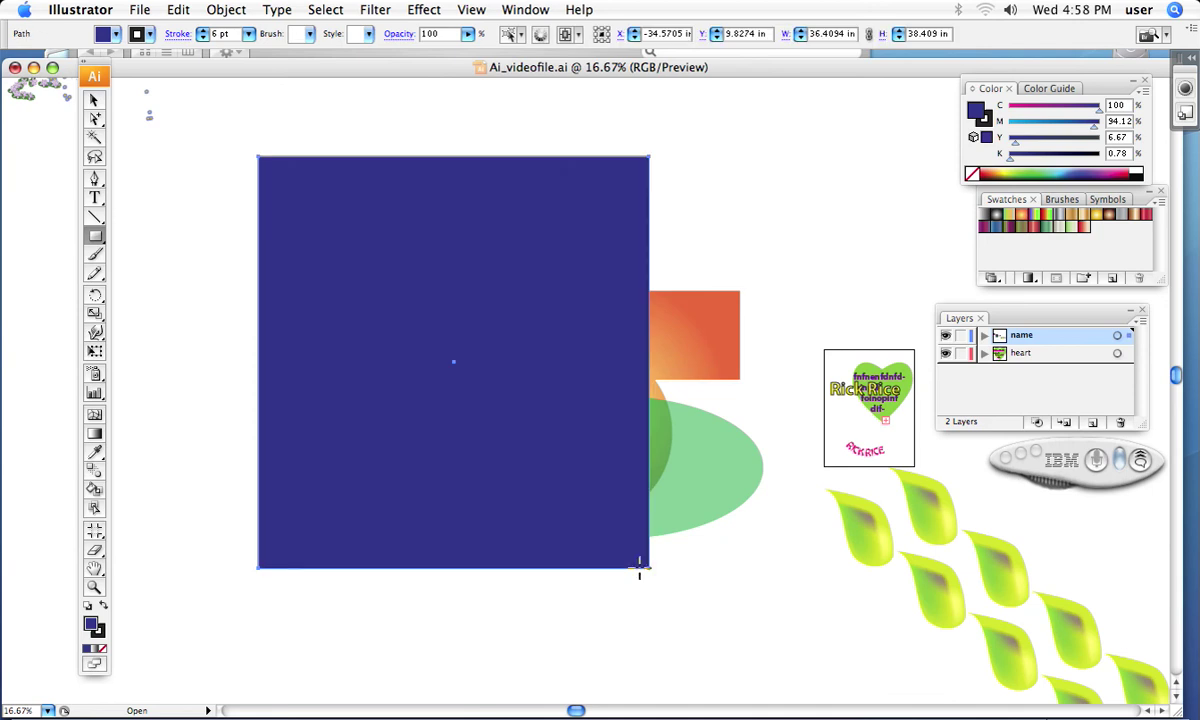
{"action": "left_click", "coordinate": [1011, 172]}
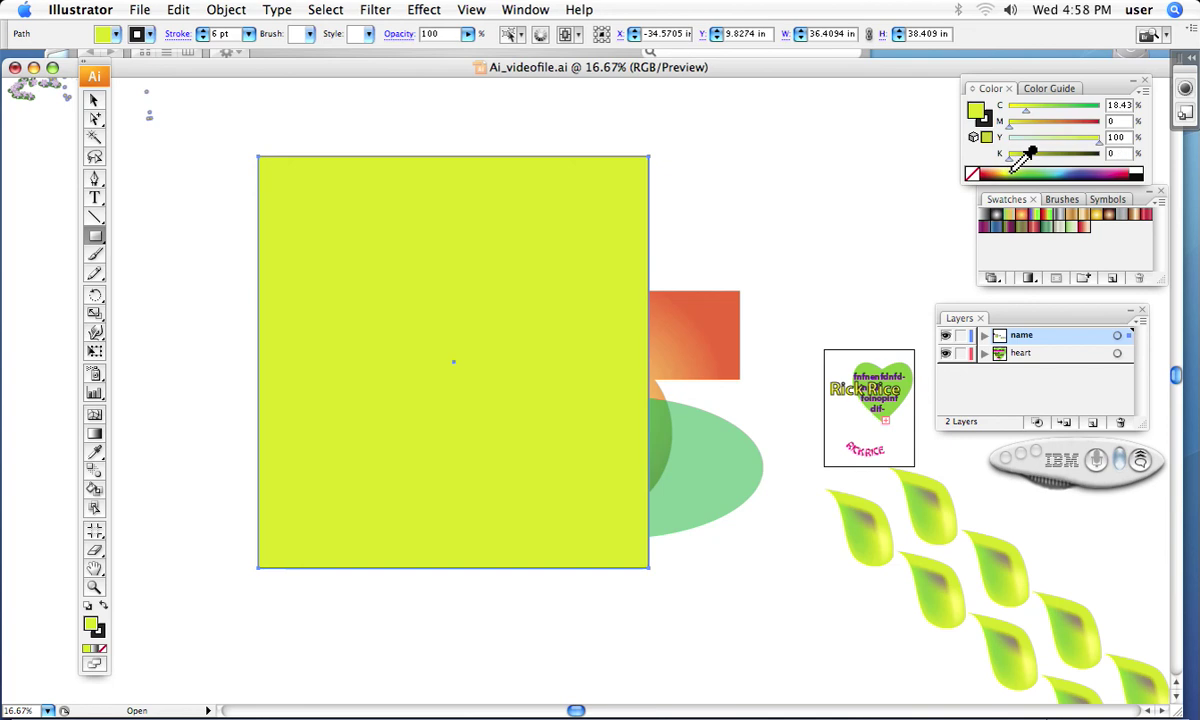
{"action": "left_click", "coordinate": [1005, 173]}
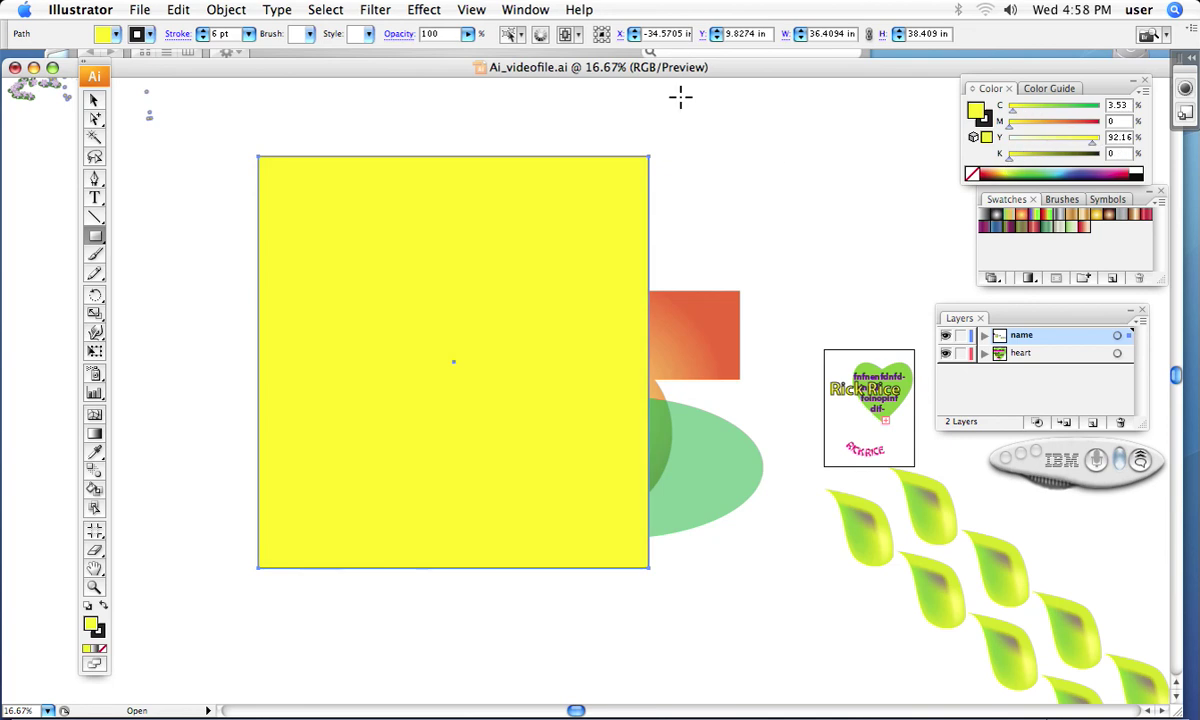
{"action": "left_click", "coordinate": [527, 12]}
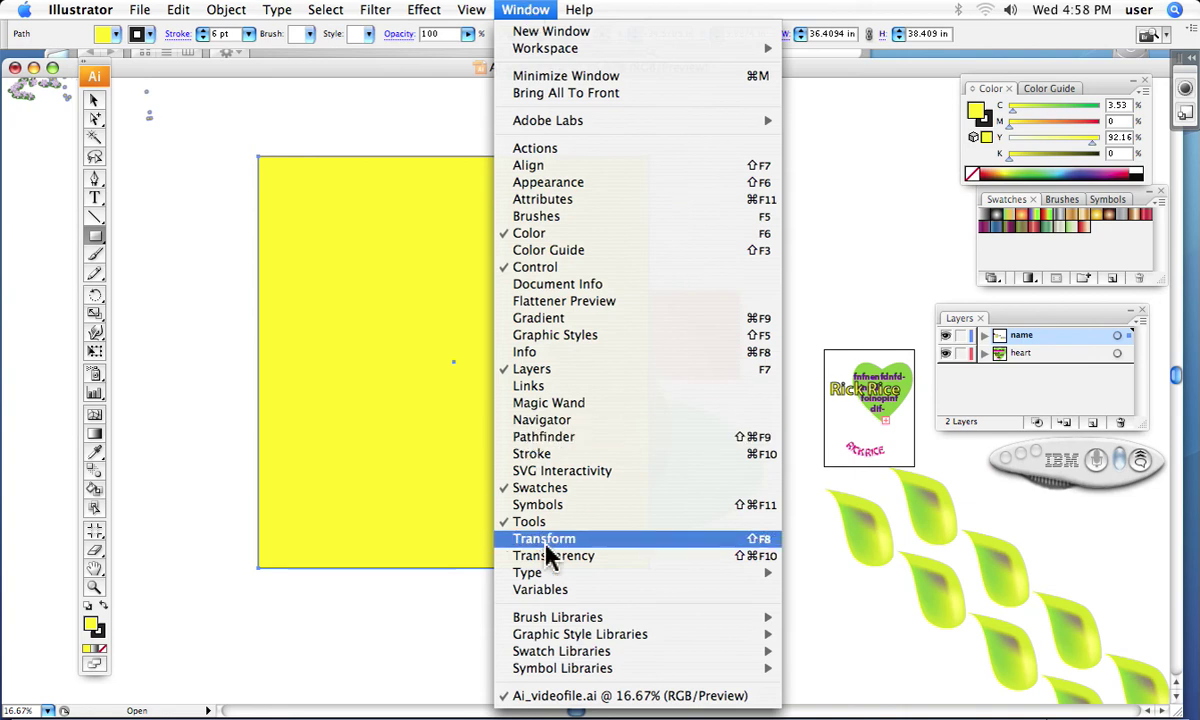
- Open Borders_Geometric, enlarge its panel, and apply the 'Geometric 1' brush to the rectangle's stroke
{"action": "mouse_move", "coordinate": [548, 621]}
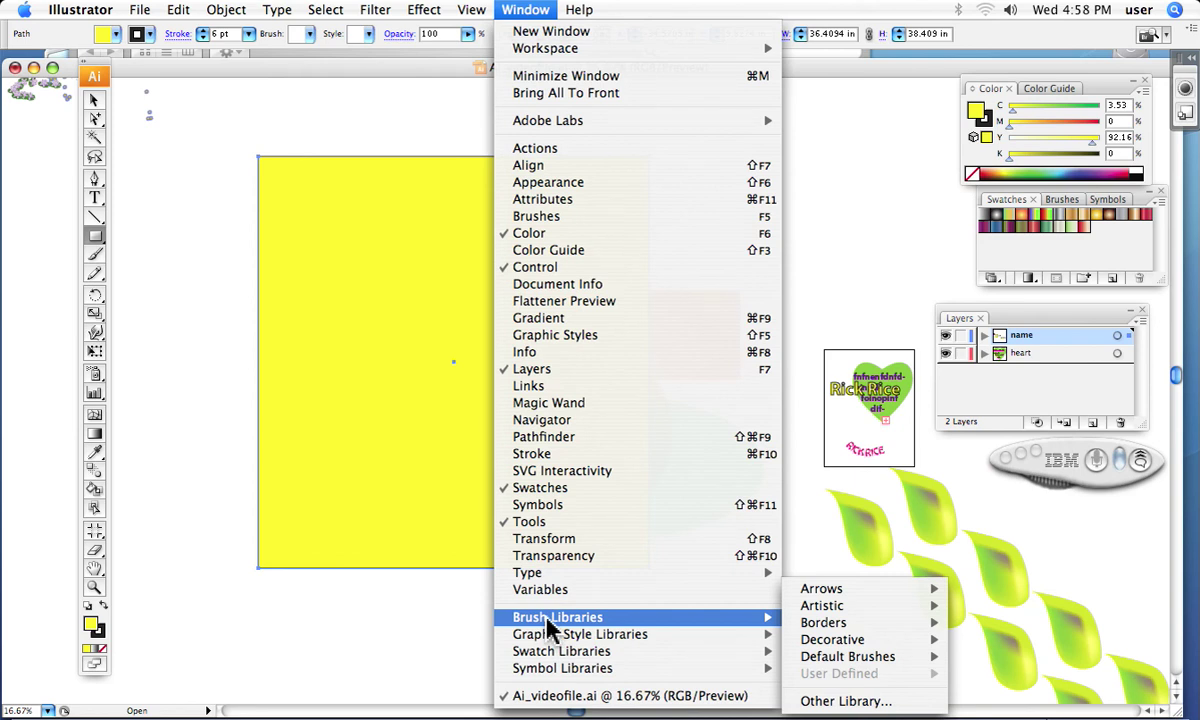
{"action": "mouse_move", "coordinate": [842, 624]}
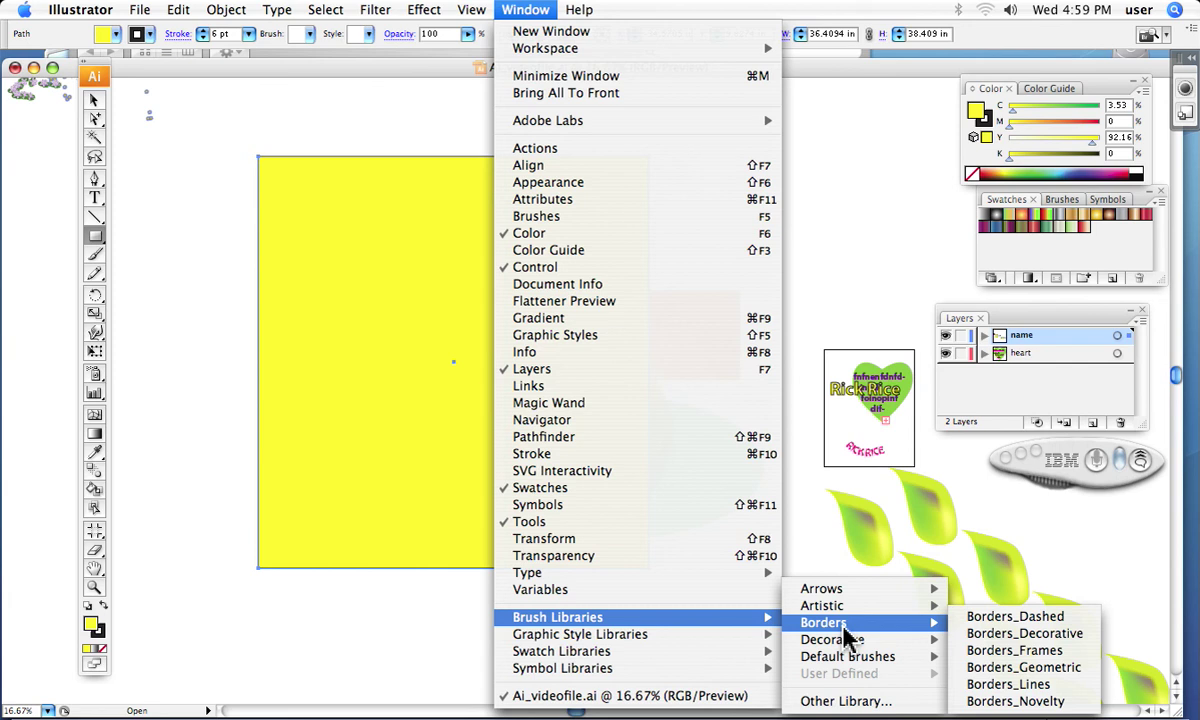
{"action": "left_click", "coordinate": [1007, 668]}
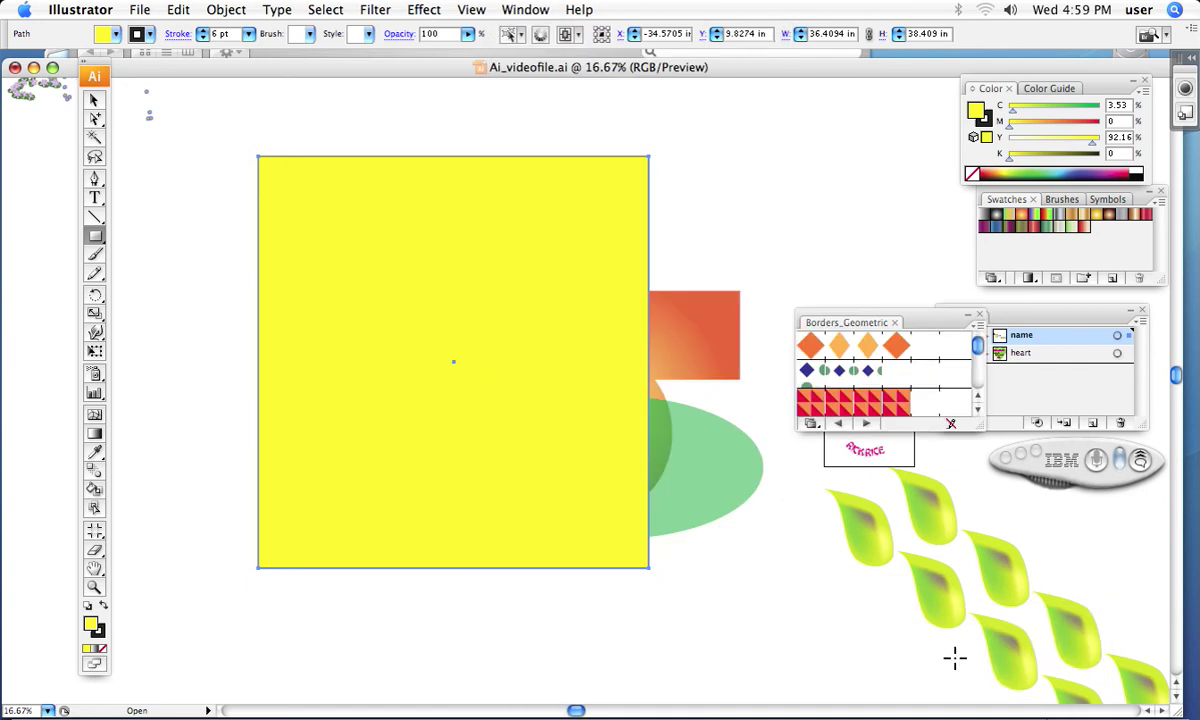
{"action": "left_click_drag", "start_coordinate": [937, 325], "coordinate": [840, 147]}
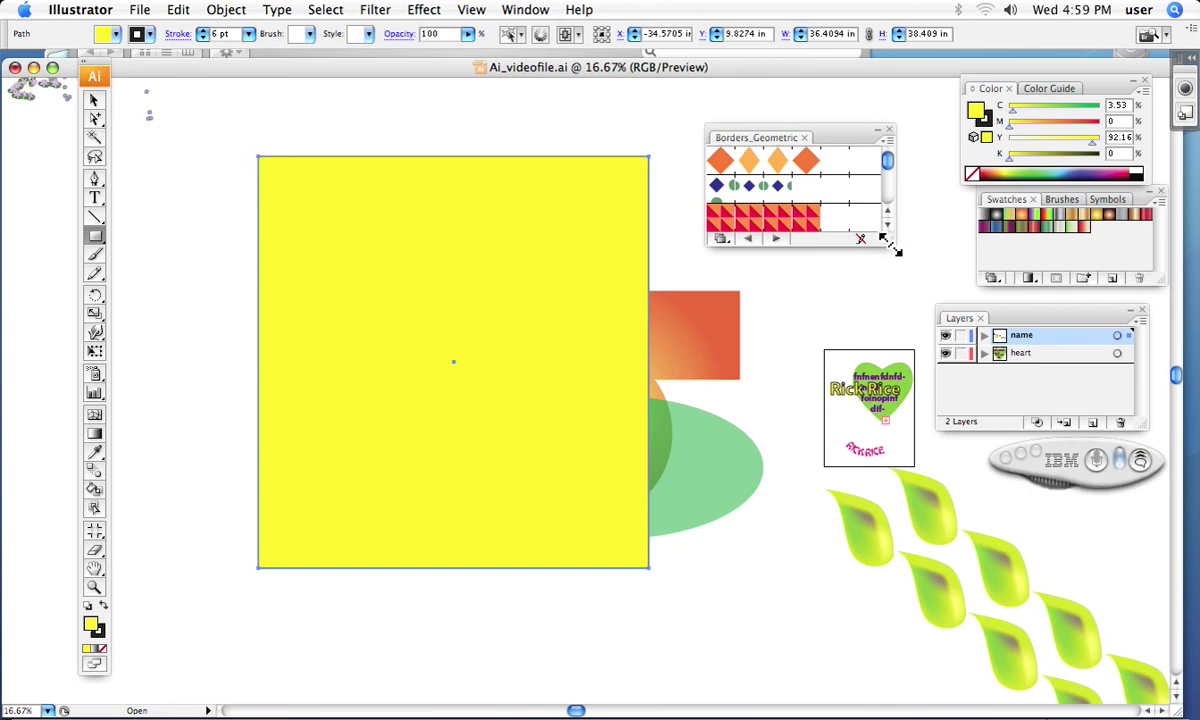
{"action": "left_click_drag", "start_coordinate": [893, 248], "coordinate": [911, 595]}
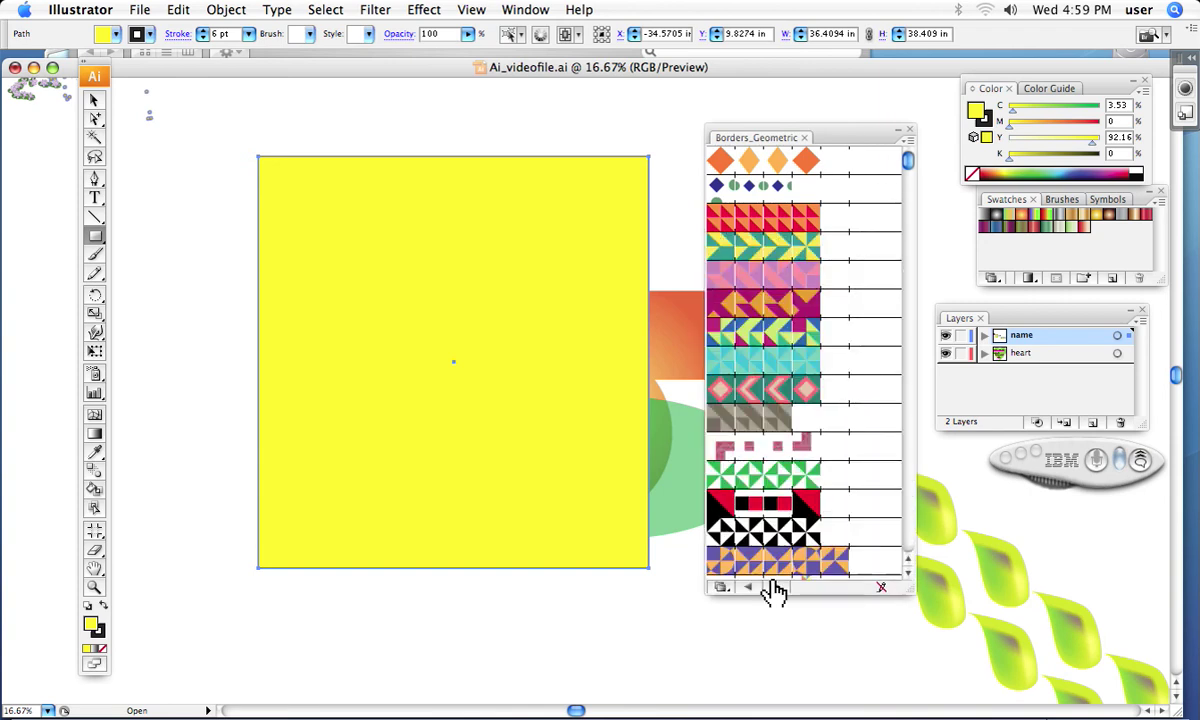
{"action": "left_click", "coordinate": [748, 222]}
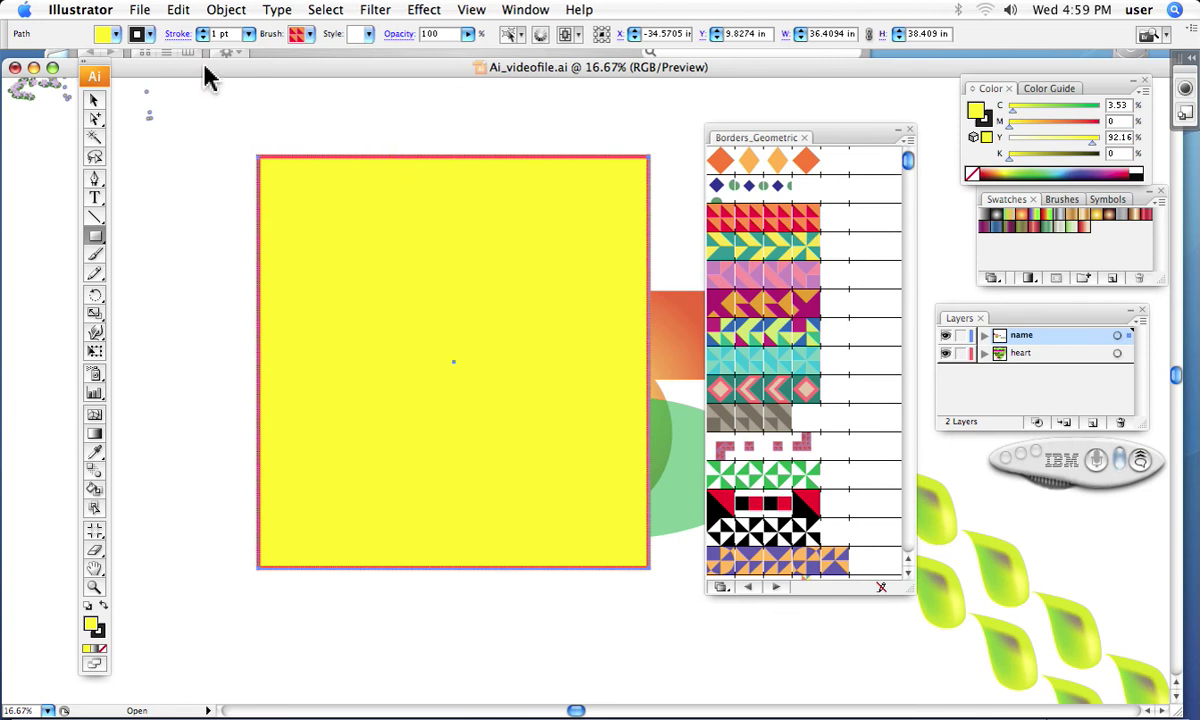
- Raise the rectangle's stroke weight to 12 pt
{"action": "left_click", "coordinate": [203, 31]}
{"action": "left_click", "coordinate": [203, 31]}
{"action": "left_click", "coordinate": [203, 31]}
{"action": "left_click", "coordinate": [203, 31]}
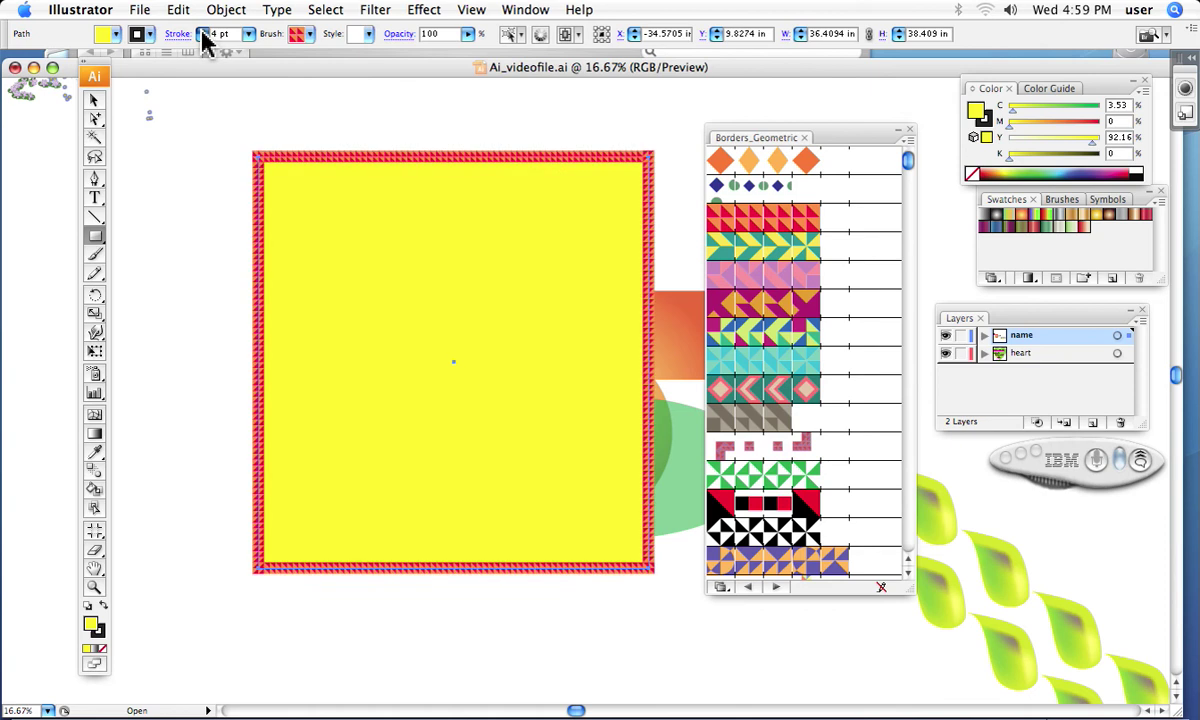
{"action": "left_click", "coordinate": [203, 31]}
{"action": "left_click", "coordinate": [203, 31]}
{"action": "left_click", "coordinate": [203, 31]}
{"action": "left_click", "coordinate": [203, 31]}
{"action": "left_click", "coordinate": [203, 33]}
{"action": "left_click", "coordinate": [203, 33]}
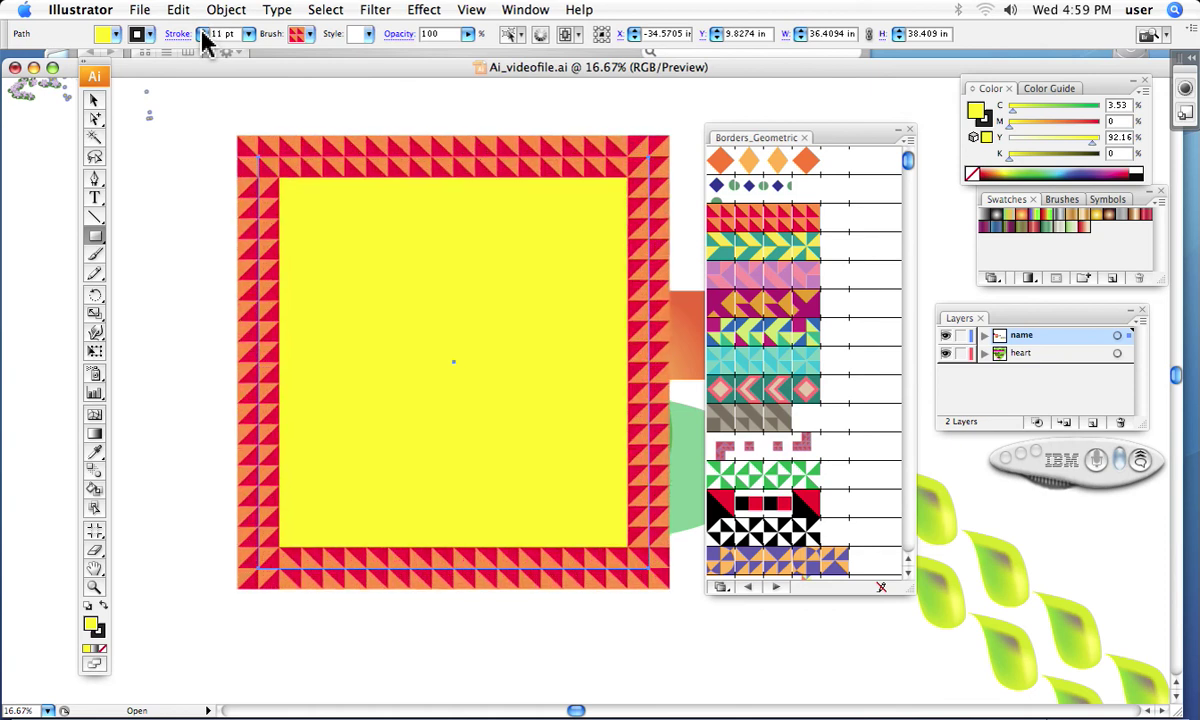
{"action": "left_click", "coordinate": [203, 33]}
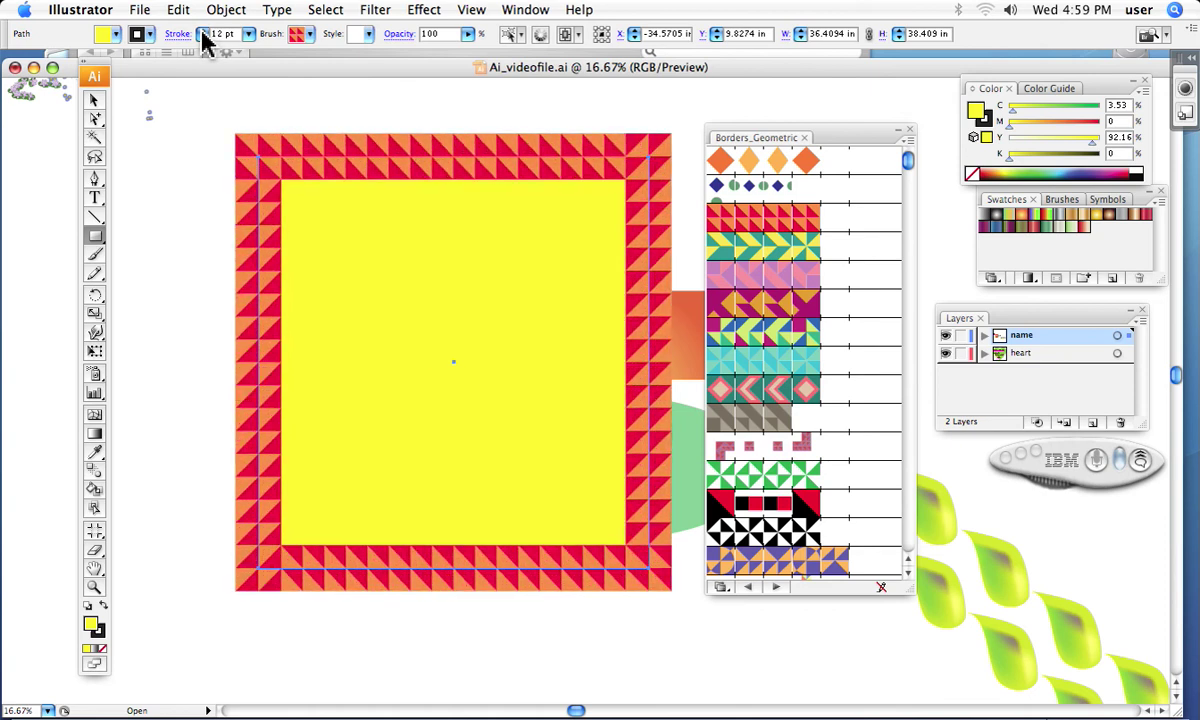
- Try several Borders_Geometric brushes, settling on the magenta-and-orange 'Geometric 12' chevron
{"action": "left_click", "coordinate": [778, 338]}
{"action": "left_click", "coordinate": [778, 366]}
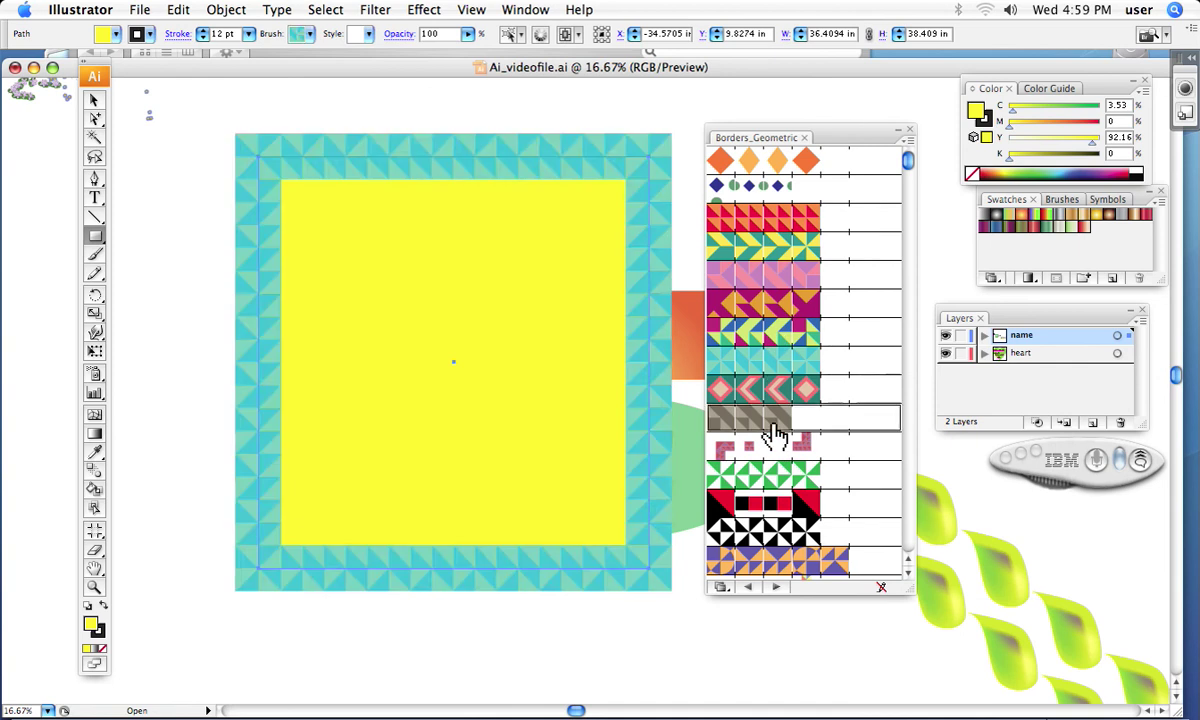
{"action": "left_click", "coordinate": [769, 420]}
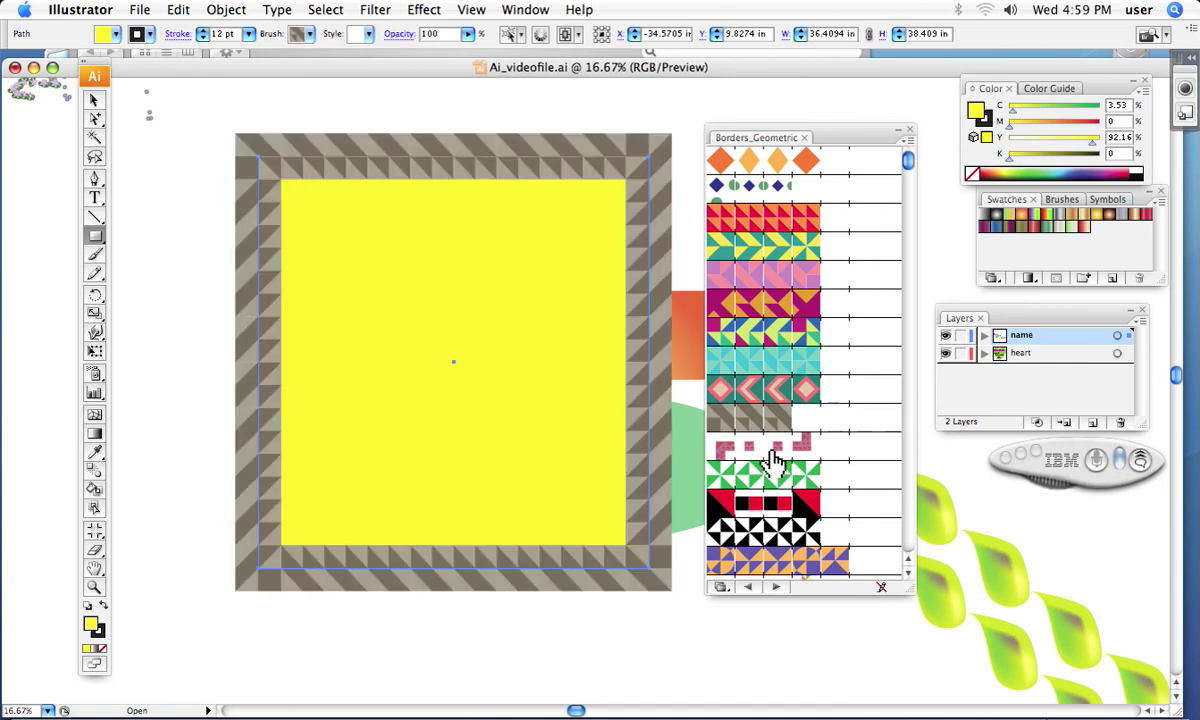
{"action": "left_click", "coordinate": [771, 306]}
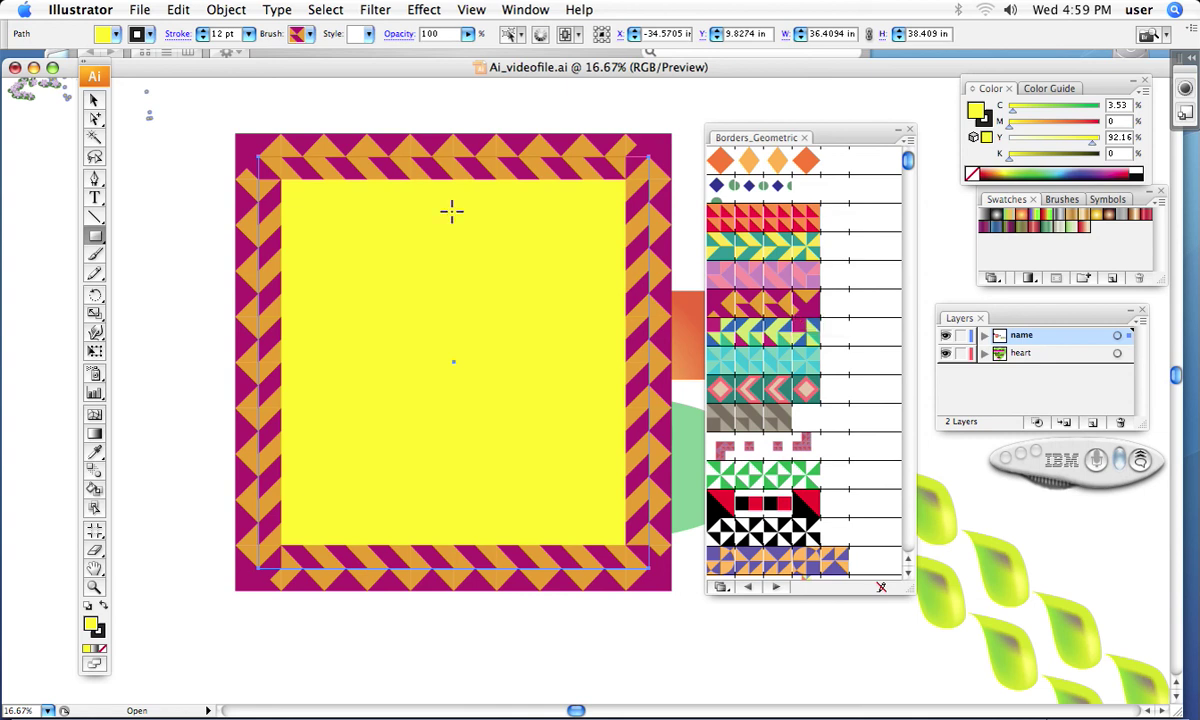
- With the Selection tool, apply Object > Expand Appearance to the rectangle's chevron border
{"action": "left_click", "coordinate": [93, 103]}
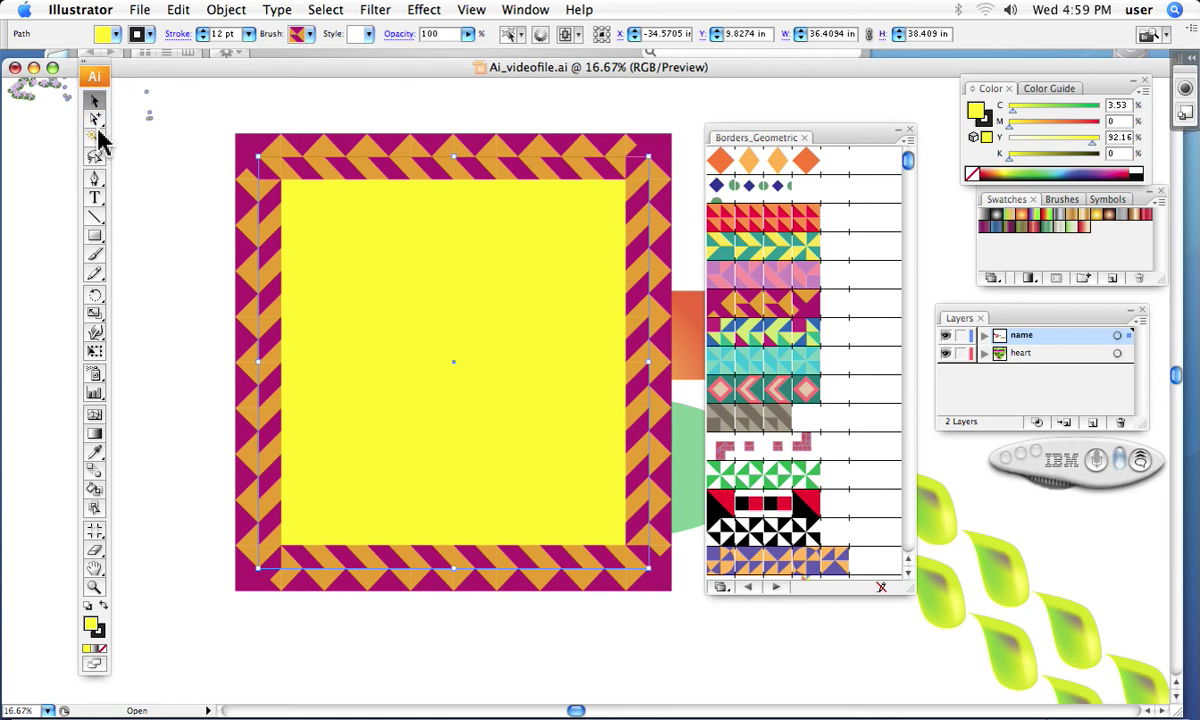
{"action": "left_click", "coordinate": [95, 118]}
{"action": "left_click_drag", "start_coordinate": [110, 128], "coordinate": [125, 128]}
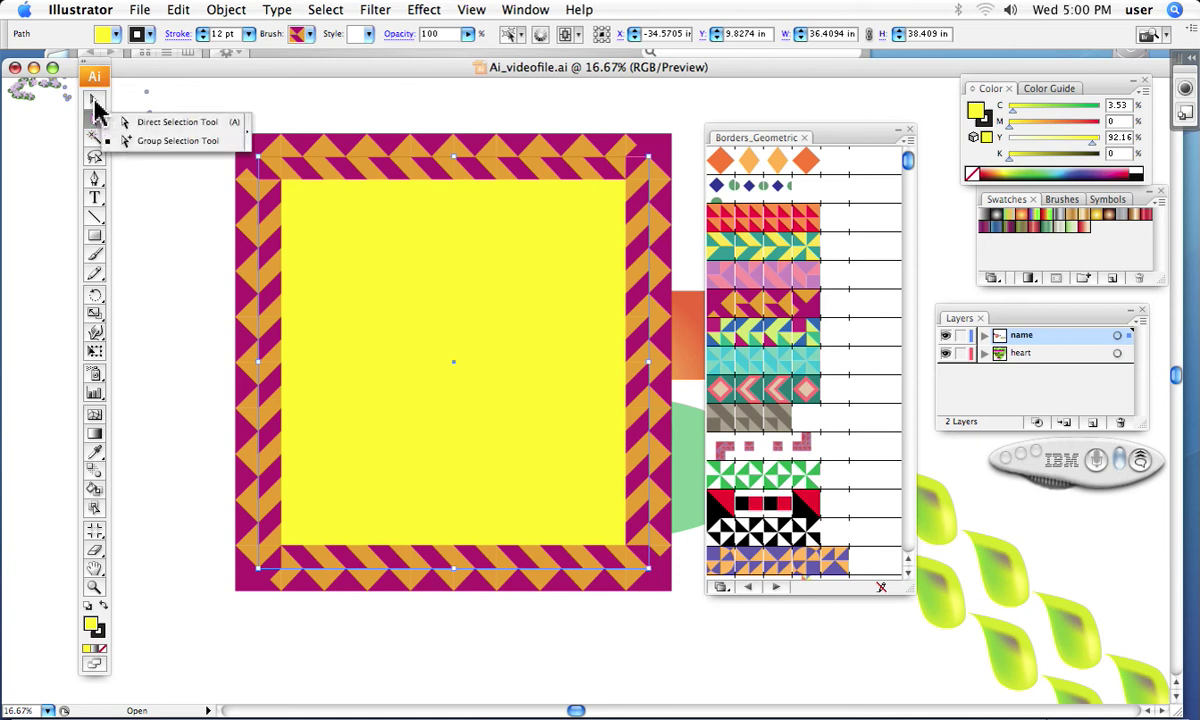
{"action": "left_click", "coordinate": [95, 105]}
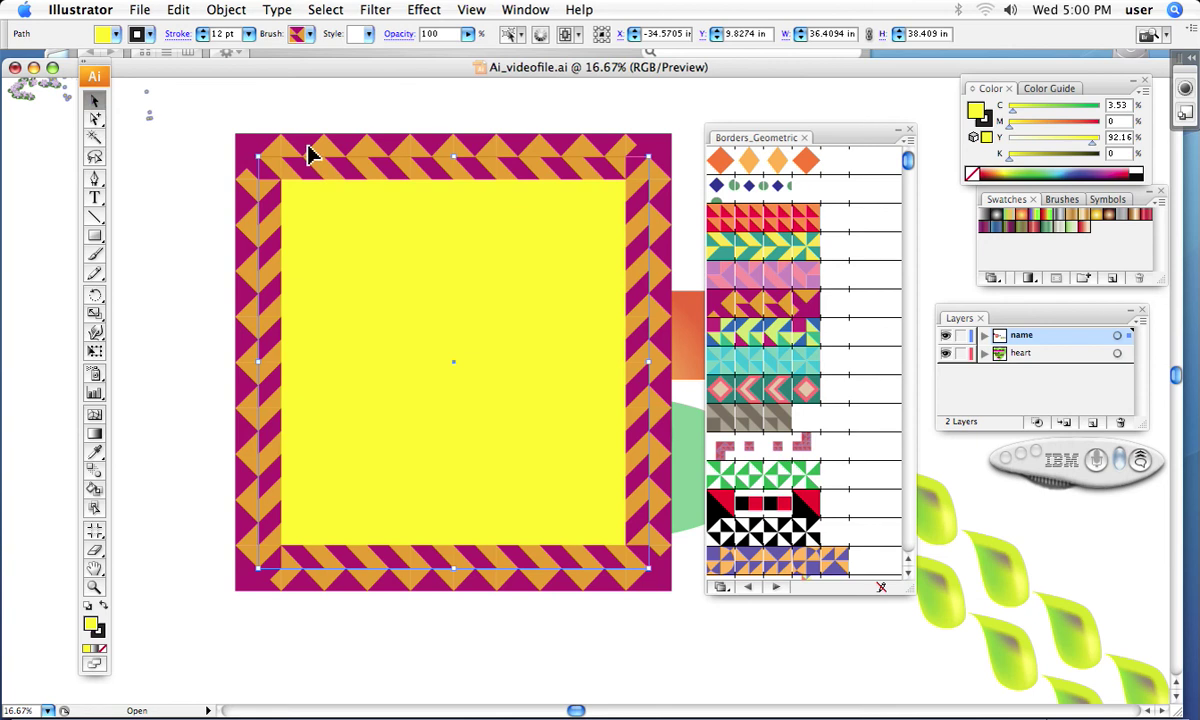
{"action": "left_click", "coordinate": [232, 10]}
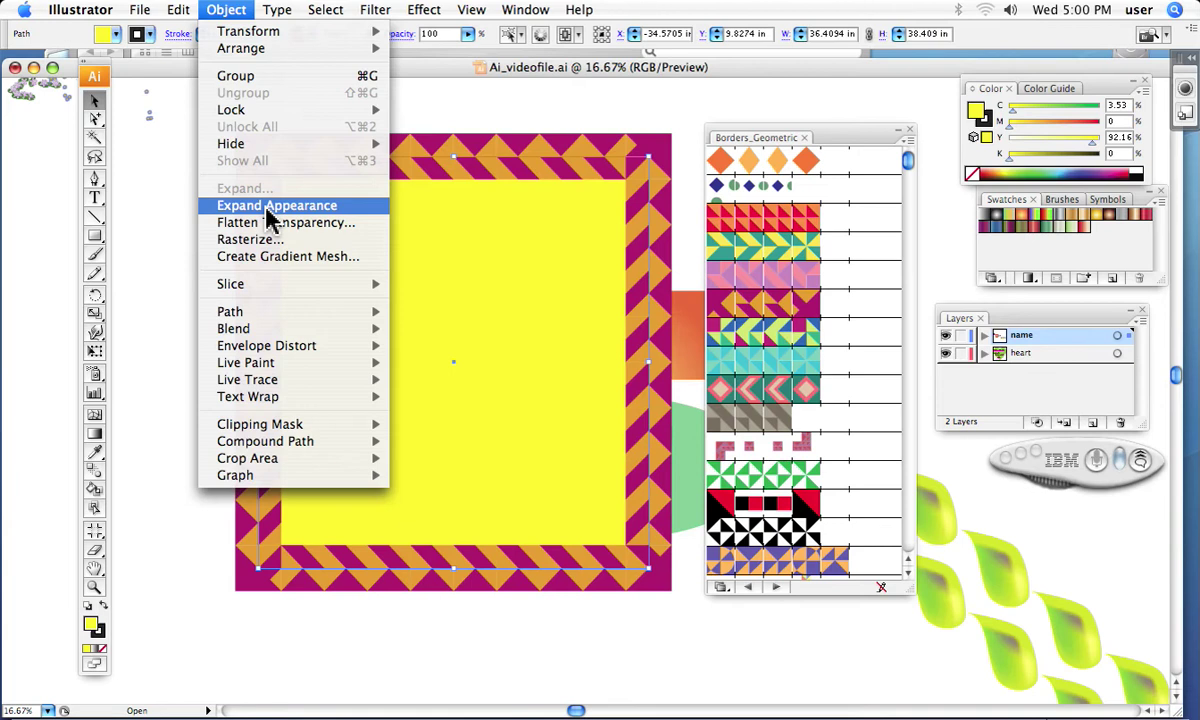
{"action": "left_click", "coordinate": [268, 206]}
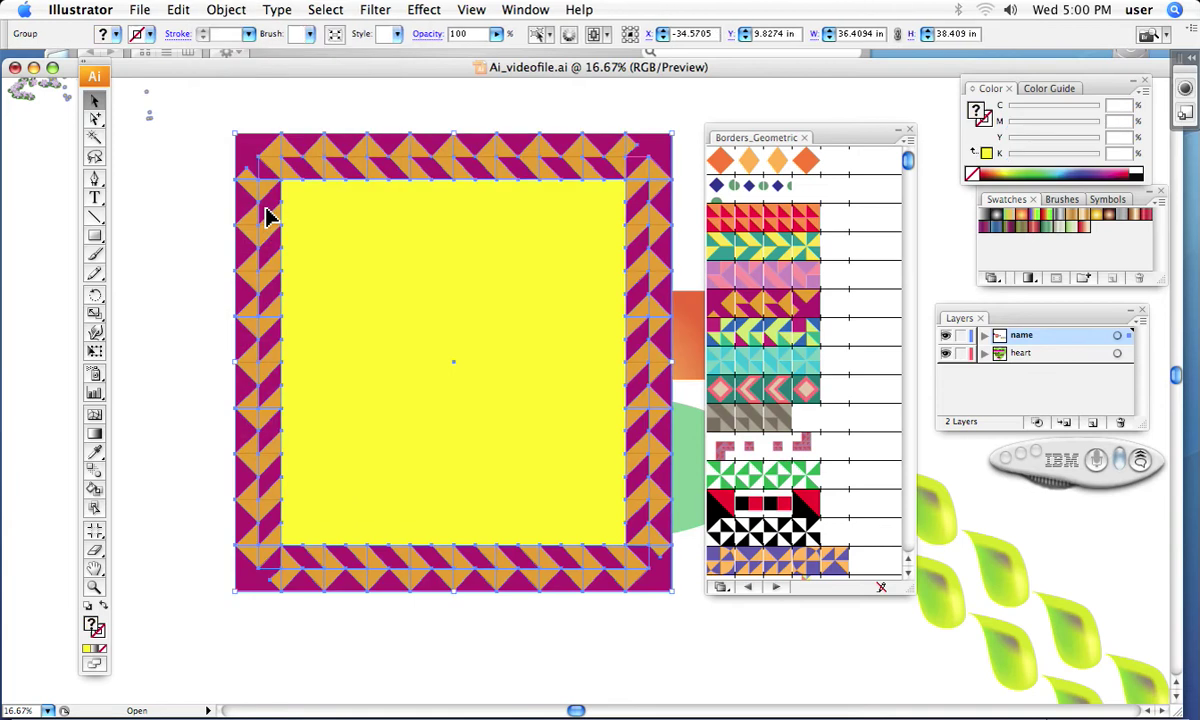
- Zoom to 25% on the top border, switch to Direct Selection, and deselect everything
{"action": "left_click", "coordinate": [404, 180]}
{"action": "left_click_drag", "start_coordinate": [321, 233], "coordinate": [548, 450]}
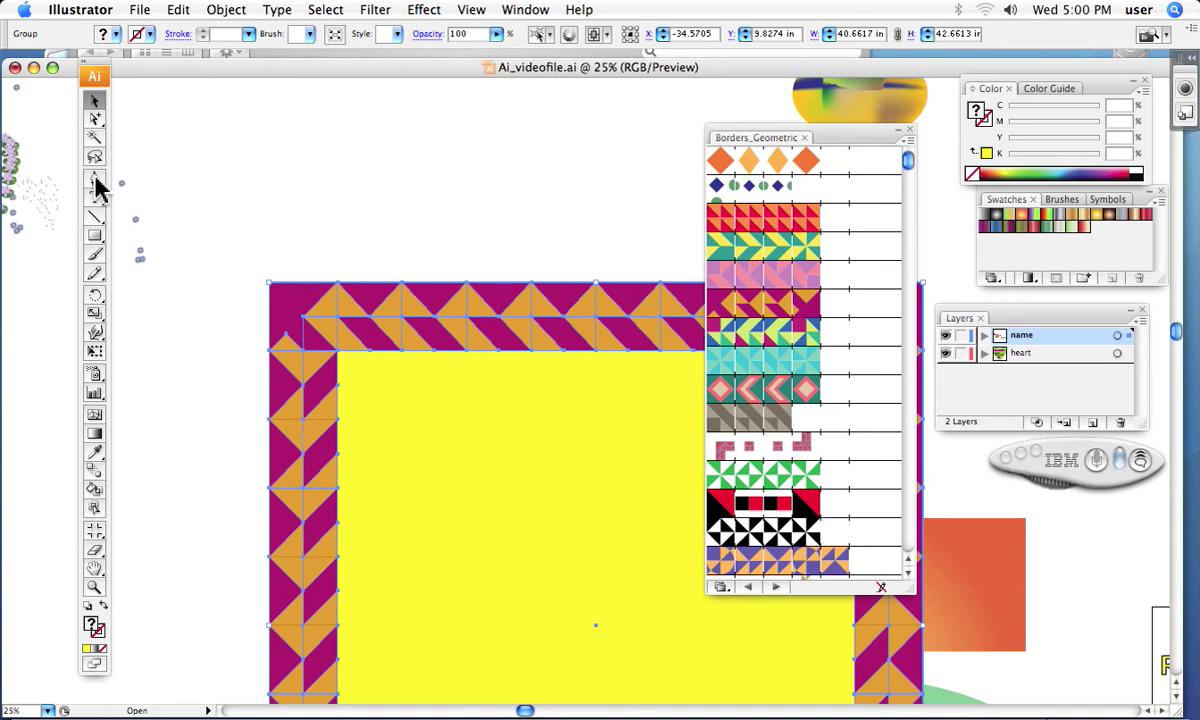
{"action": "left_click", "coordinate": [97, 118]}
{"action": "left_click_drag", "start_coordinate": [100, 125], "coordinate": [155, 129]}
{"action": "left_click", "coordinate": [236, 321]}
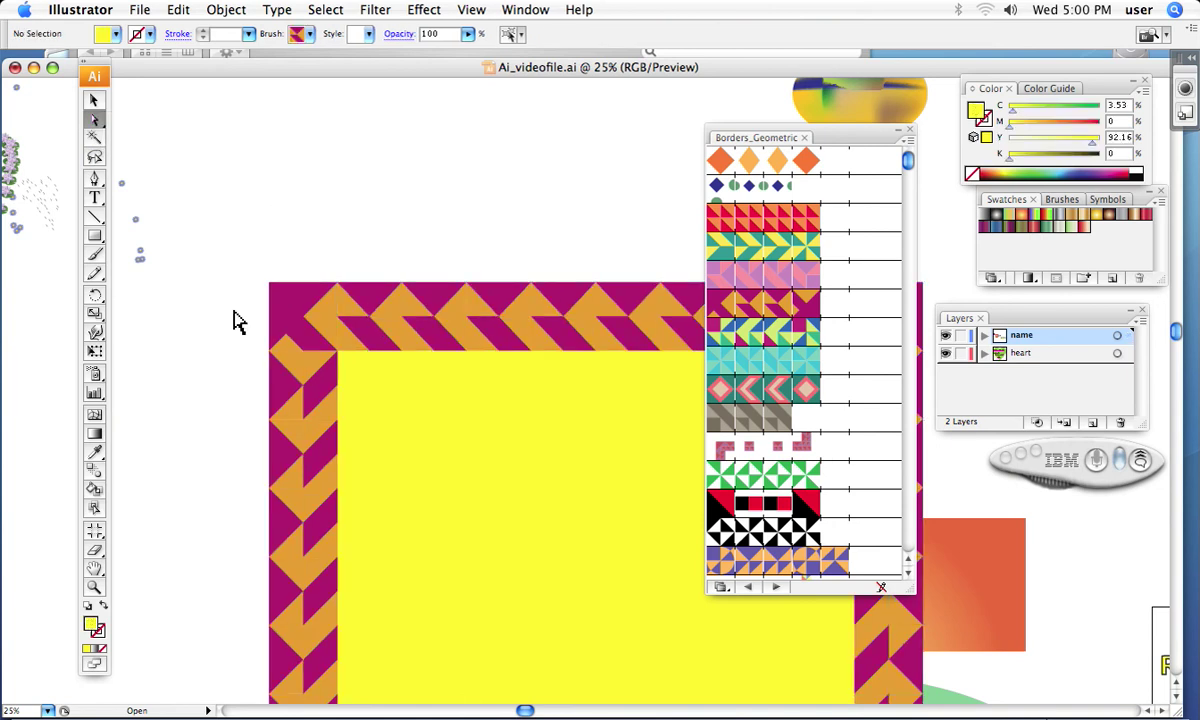
- Select two top-border chevron pieces and fill them with the red gradient swatch
{"action": "left_click", "coordinate": [428, 343]}
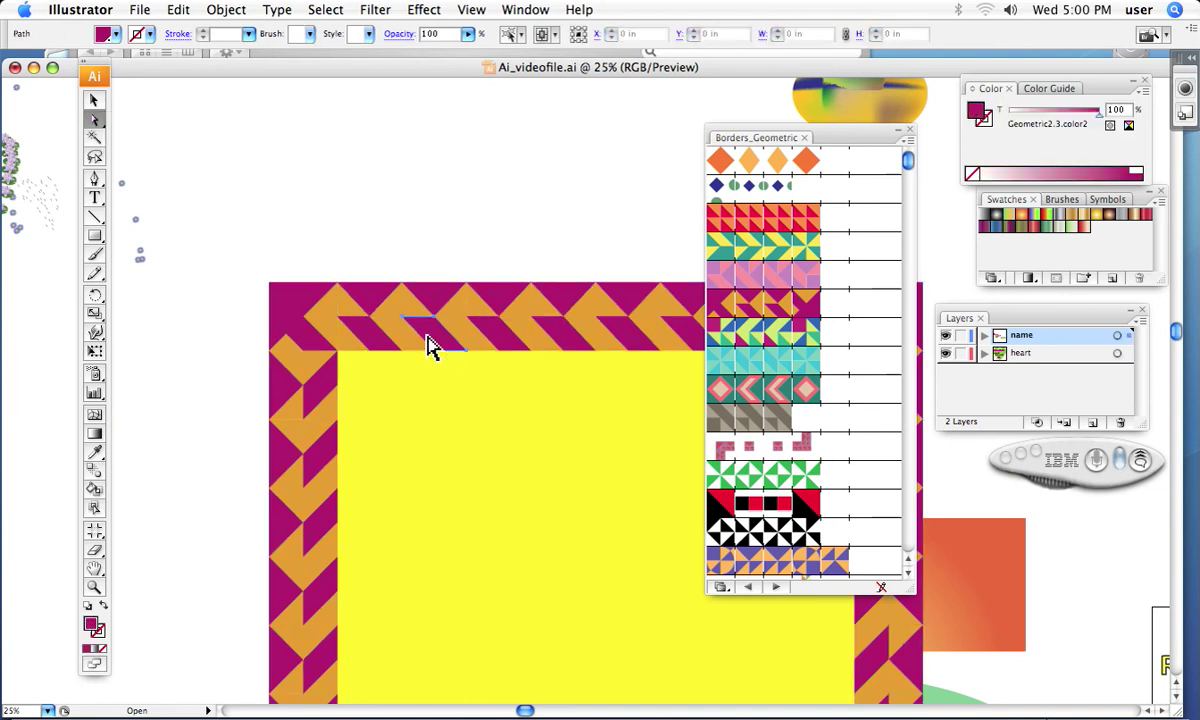
{"action": "left_click", "coordinate": [512, 340], "text": "shift"}
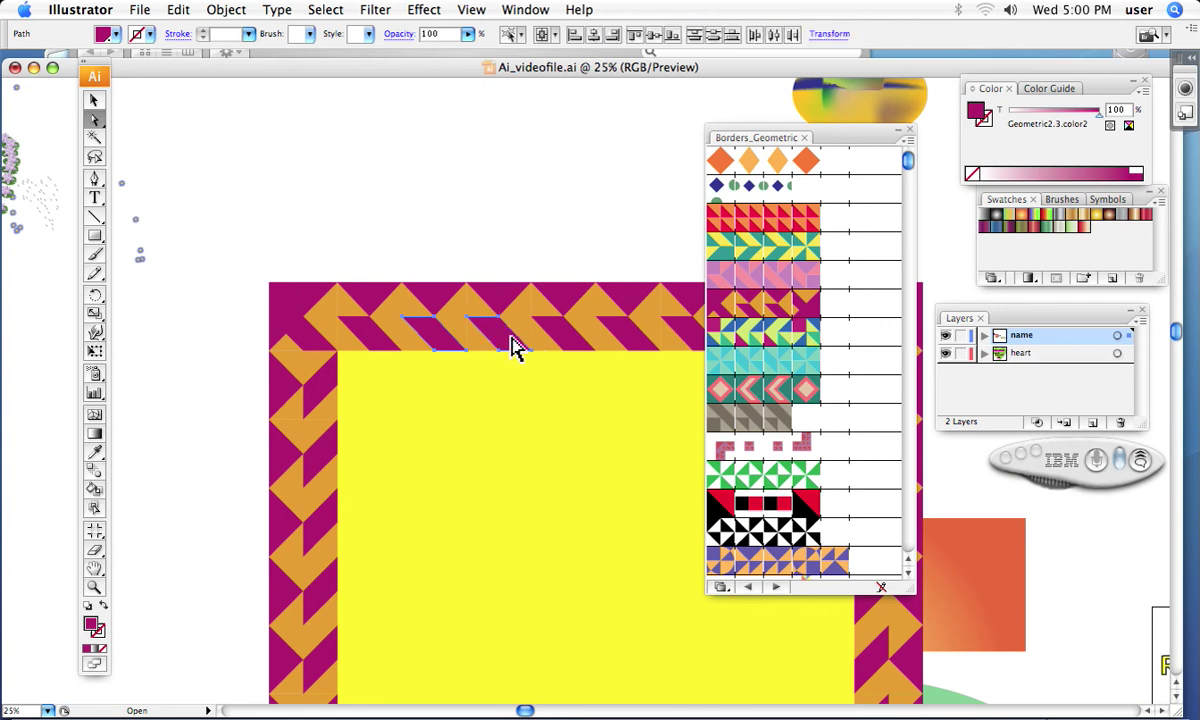
{"action": "left_click", "coordinate": [1031, 280]}
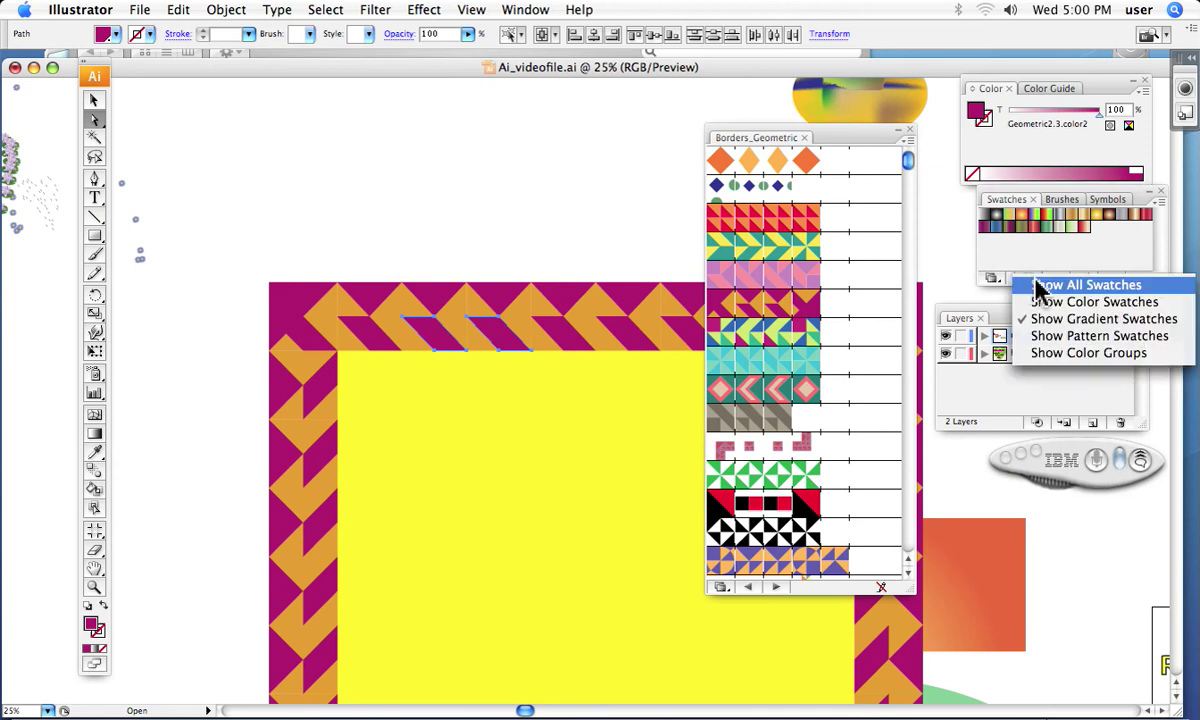
{"action": "left_click", "coordinate": [1022, 252]}
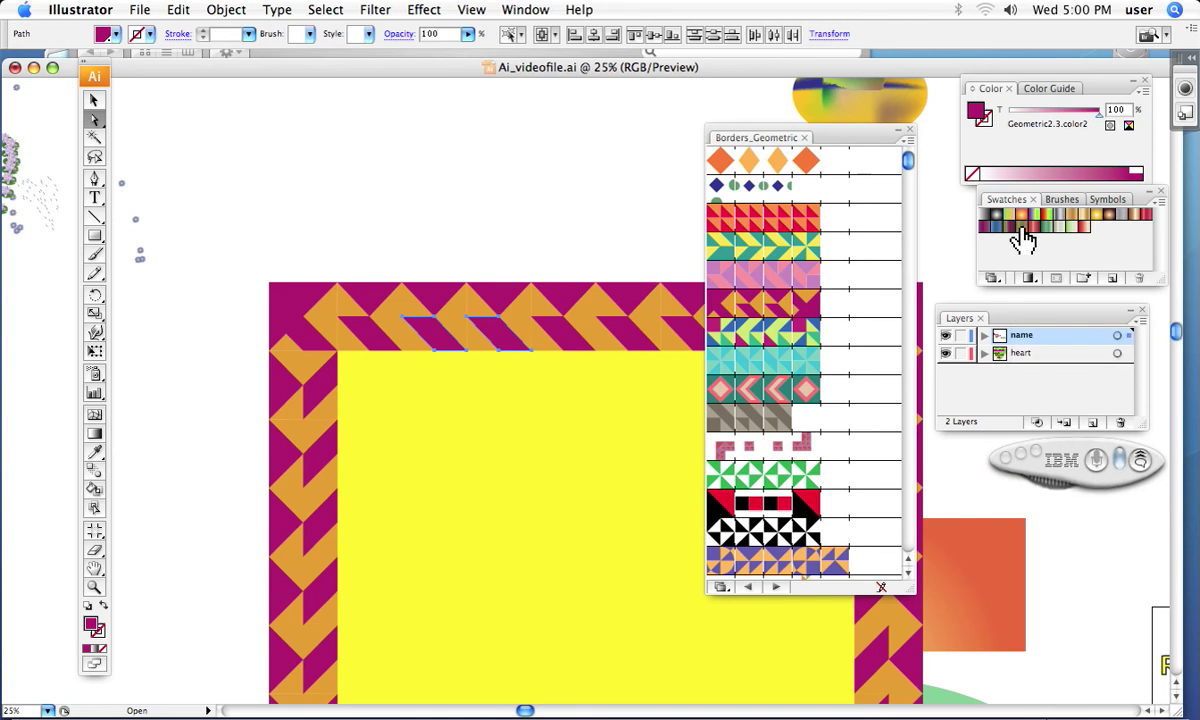
{"action": "left_click", "coordinate": [1021, 230]}
{"action": "left_click", "coordinate": [1063, 227]}
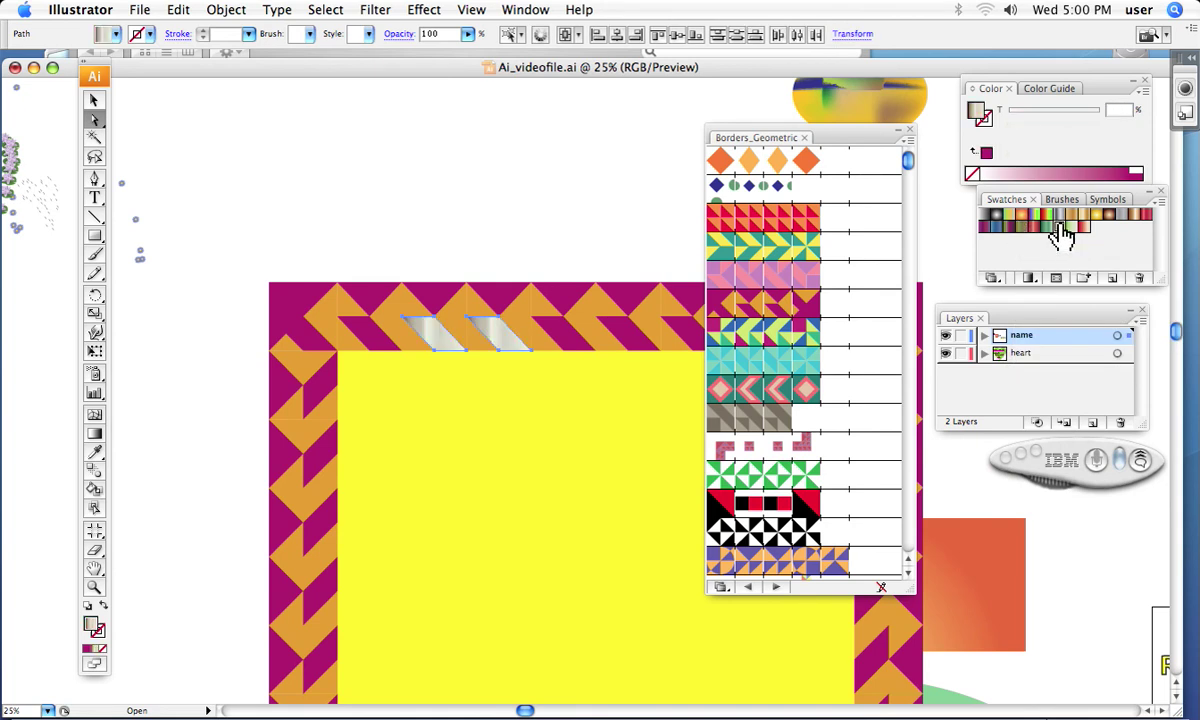
{"action": "left_click", "coordinate": [1085, 228]}
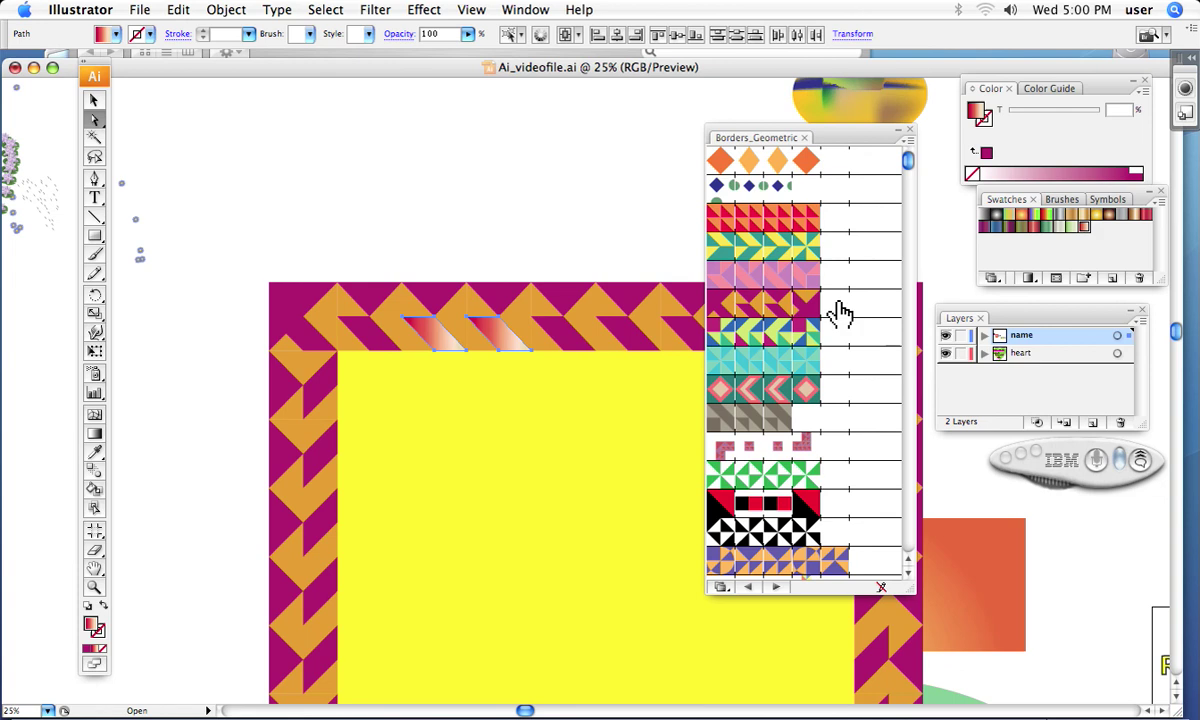
- Select more top-border pieces and fill them with the green-yellow-red gradient
{"action": "left_click", "coordinate": [630, 303]}
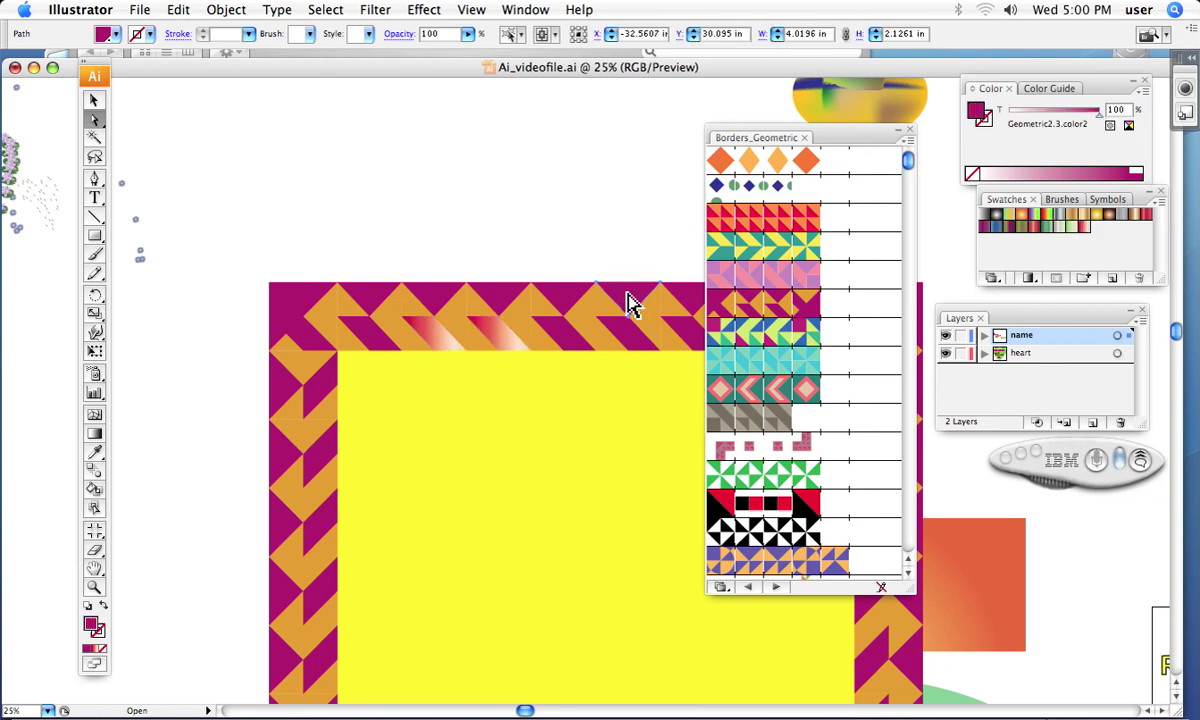
{"action": "left_click_drag", "start_coordinate": [843, 142], "coordinate": [851, 178]}
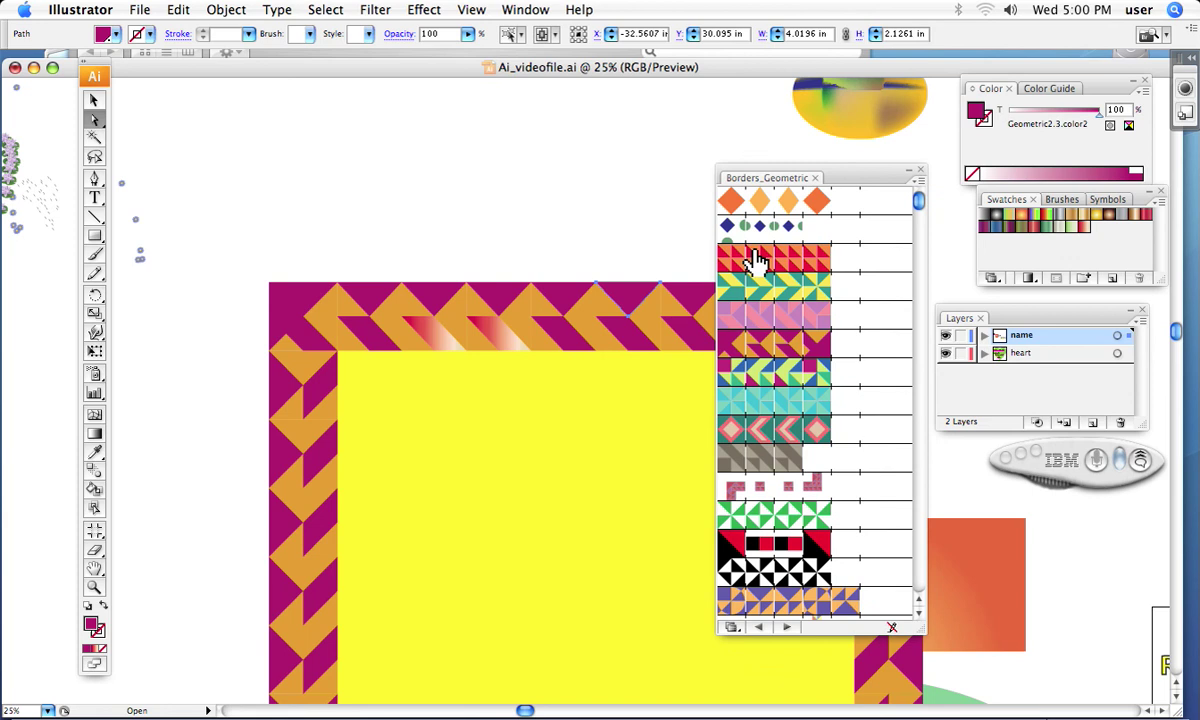
{"action": "left_click", "coordinate": [512, 300], "text": "shift"}
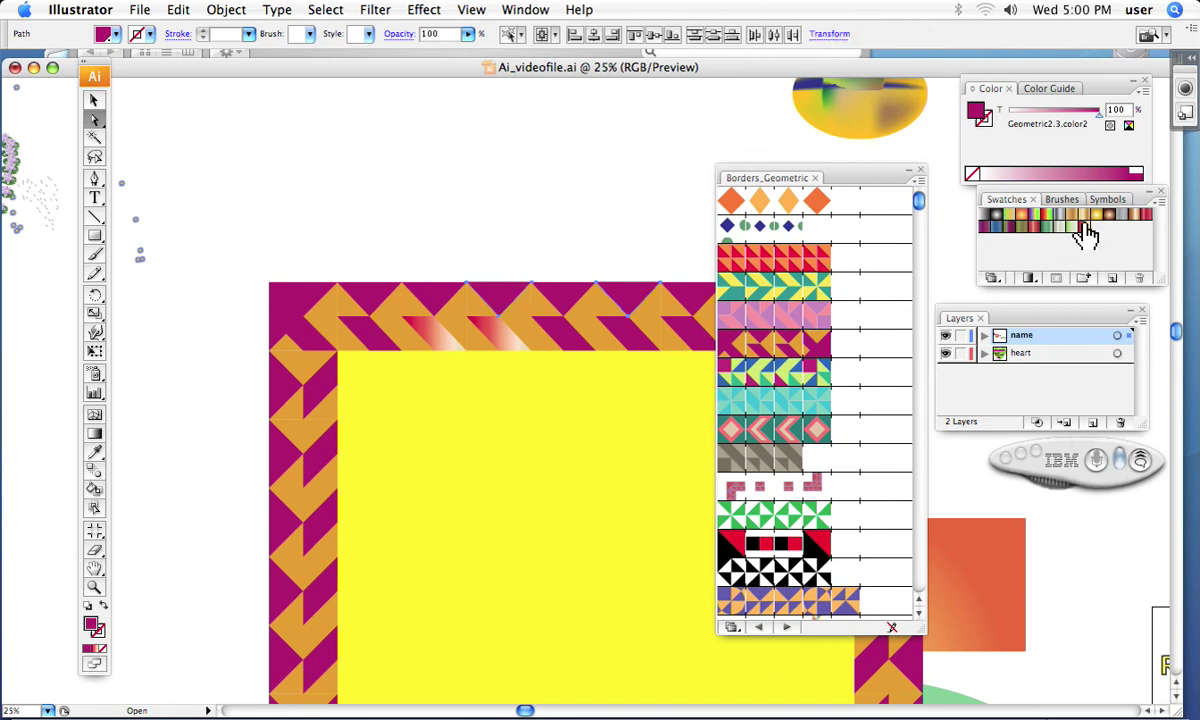
{"action": "left_click", "coordinate": [1045, 222]}
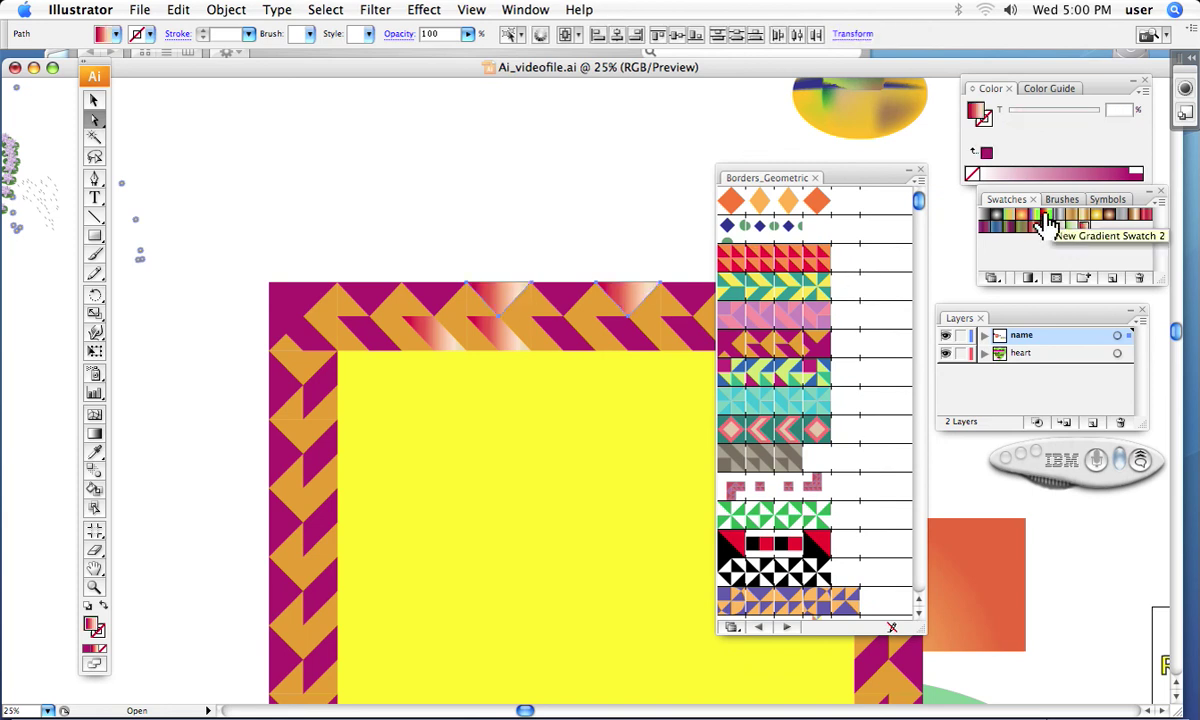
{"action": "left_click", "coordinate": [1050, 221]}
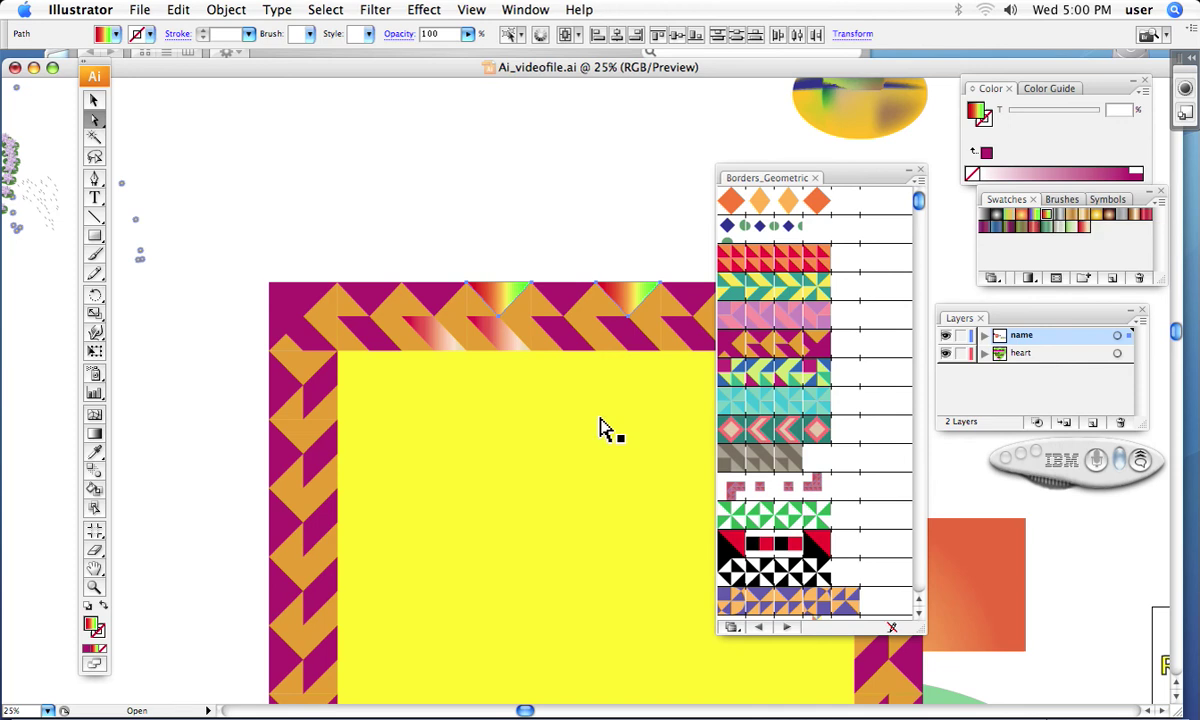
- Zoom out, deselect the pieces, and swap the brush panel to the Artistic_Paintbrush library
{"action": "key", "text": "super+minus"}
{"action": "key", "text": "super+minus"}
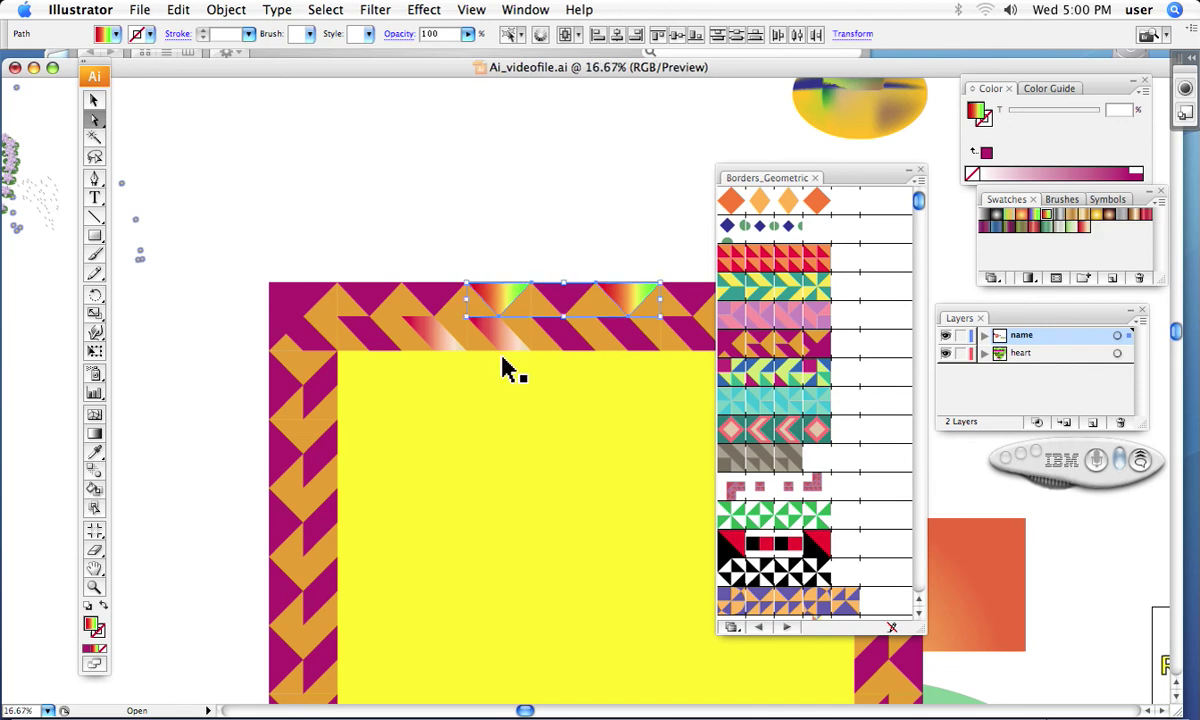
{"action": "left_click", "coordinate": [550, 443]}
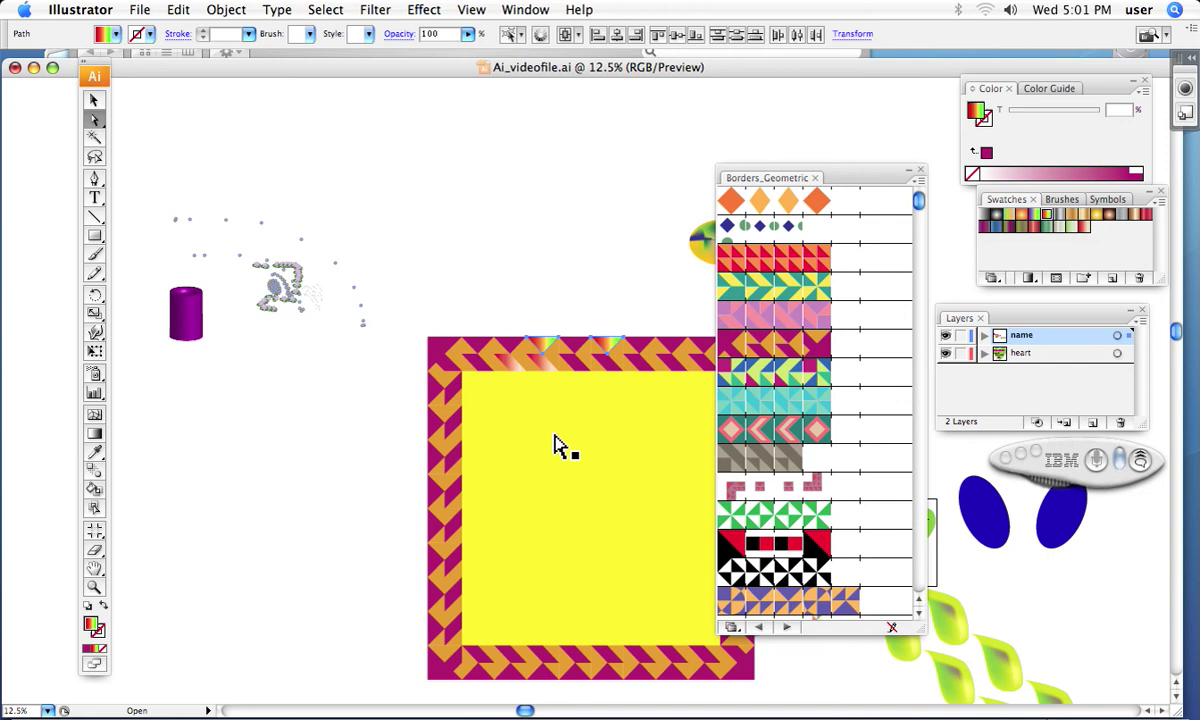
{"action": "key", "text": "space"}
{"action": "left_click_drag", "start_coordinate": [548, 414], "coordinate": [396, 316]}
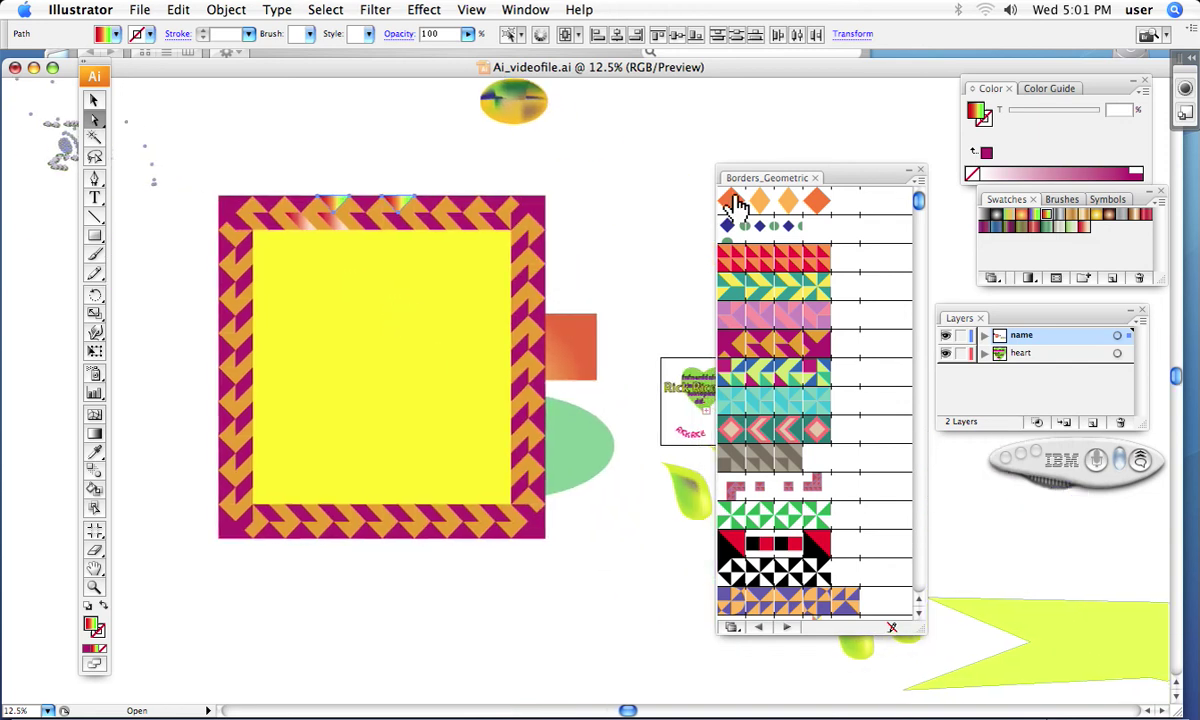
{"action": "left_click", "coordinate": [731, 628]}
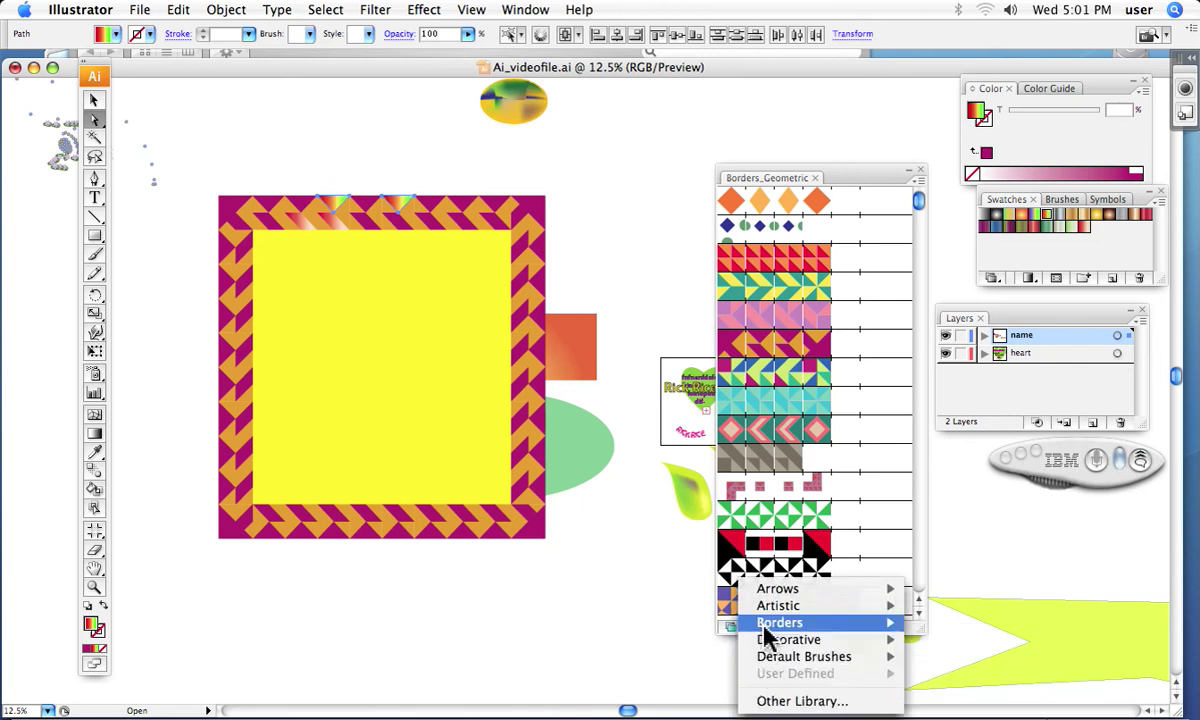
{"action": "mouse_move", "coordinate": [769, 609]}
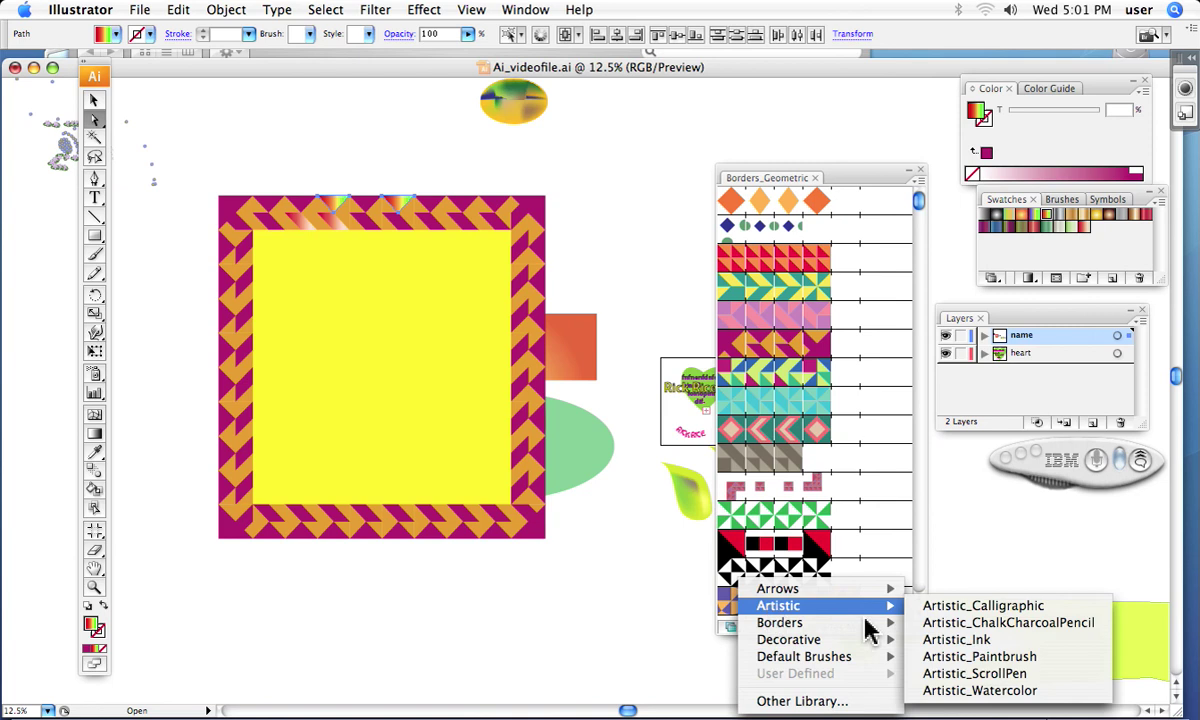
{"action": "left_click", "coordinate": [950, 658]}
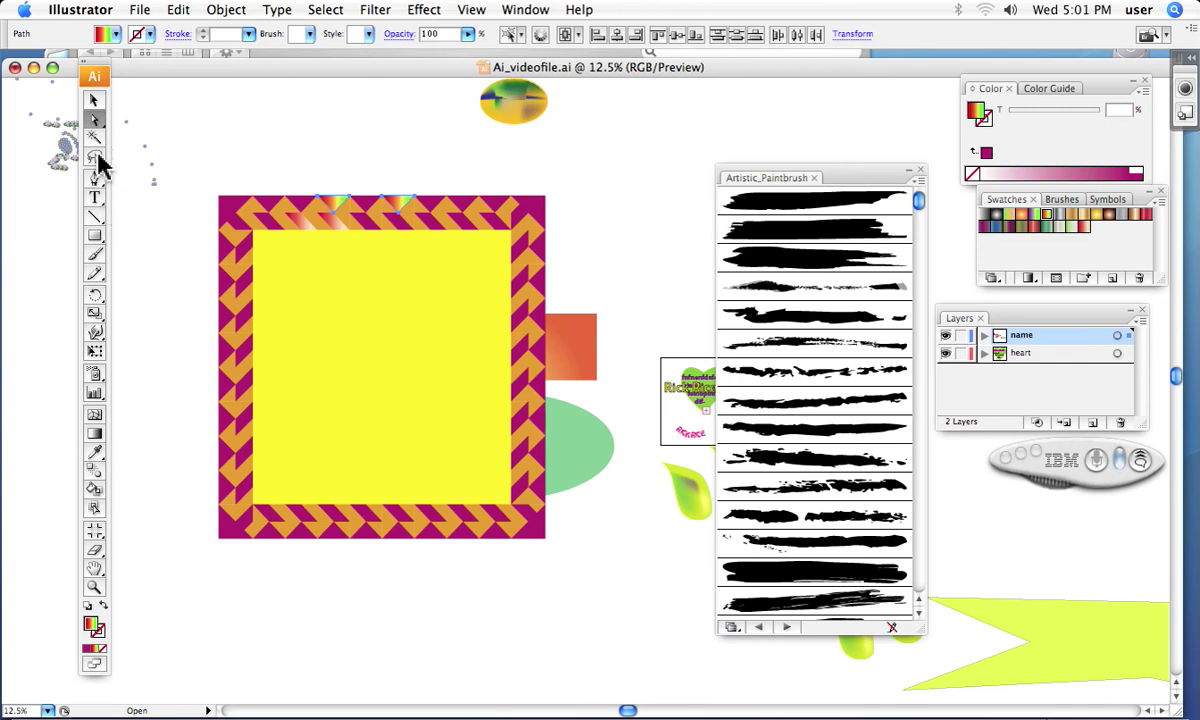
{"action": "left_click", "coordinate": [93, 101]}
- Select the patterned chevron square group and delete it
{"action": "left_click", "coordinate": [230, 306]}
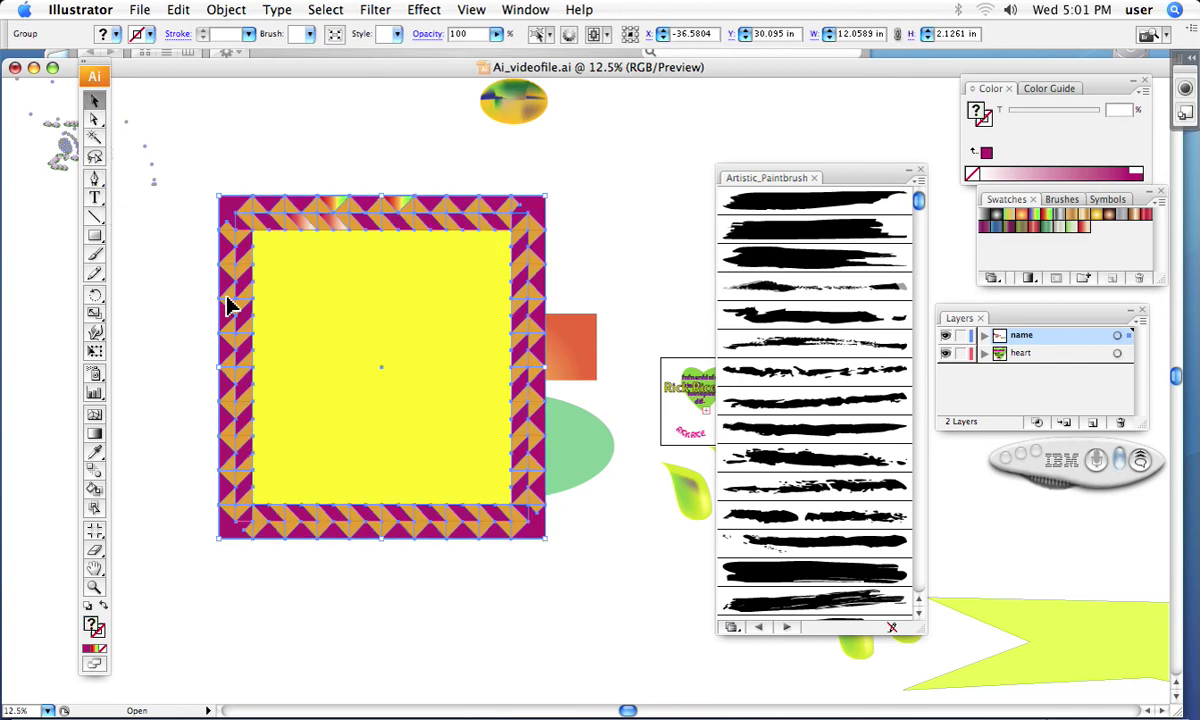
{"action": "left_click", "coordinate": [770, 268]}
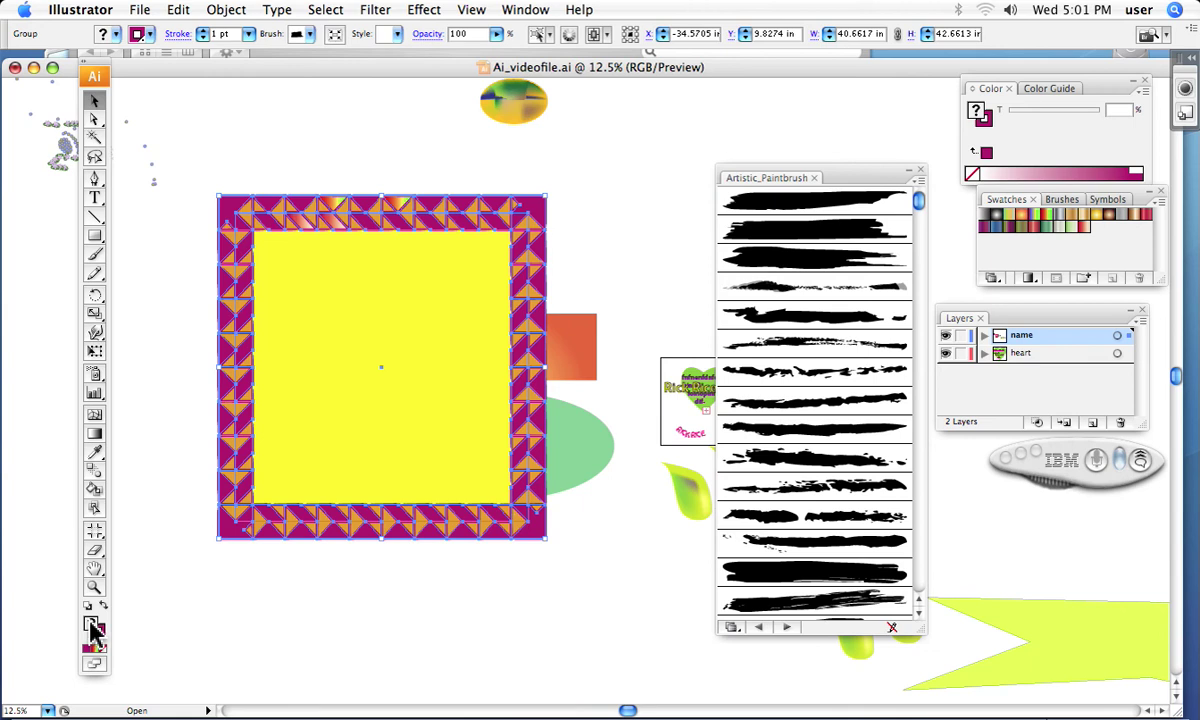
{"action": "key", "text": "Delete"}
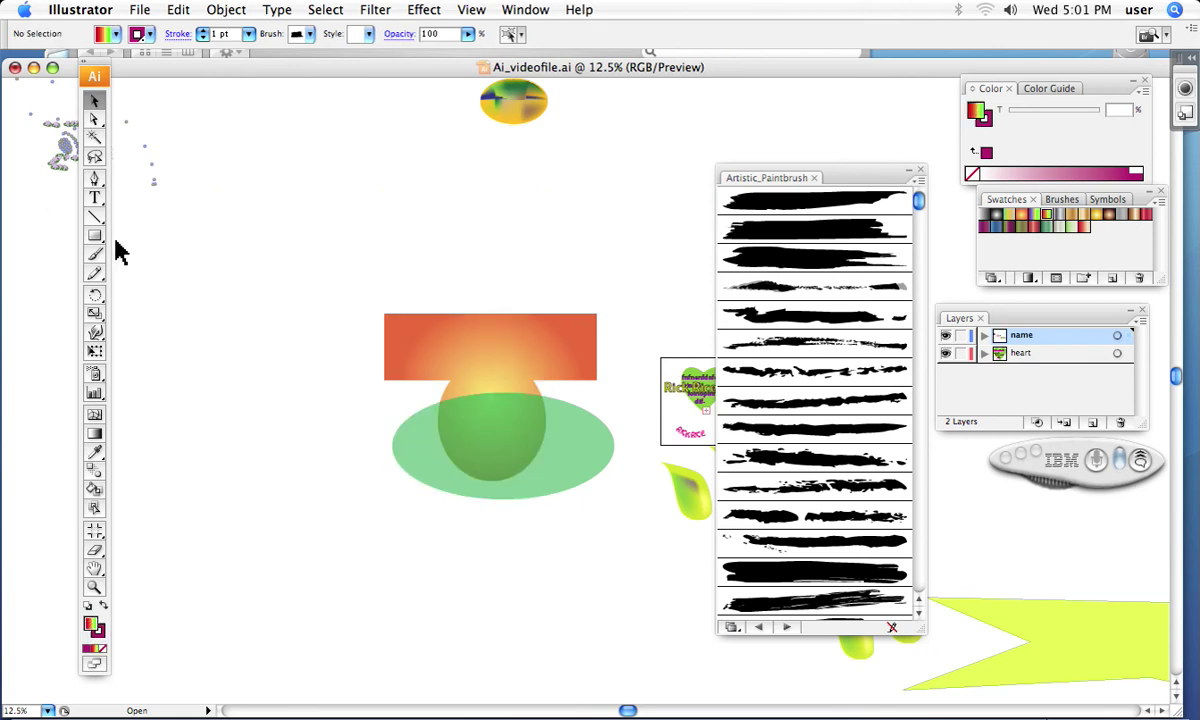
- Draw a large gradient rectangle and give it a 7 pt magenta Artistic_Paintbrush stroke
{"action": "left_click", "coordinate": [95, 236]}
{"action": "left_click_drag", "start_coordinate": [238, 176], "coordinate": [607, 553]}
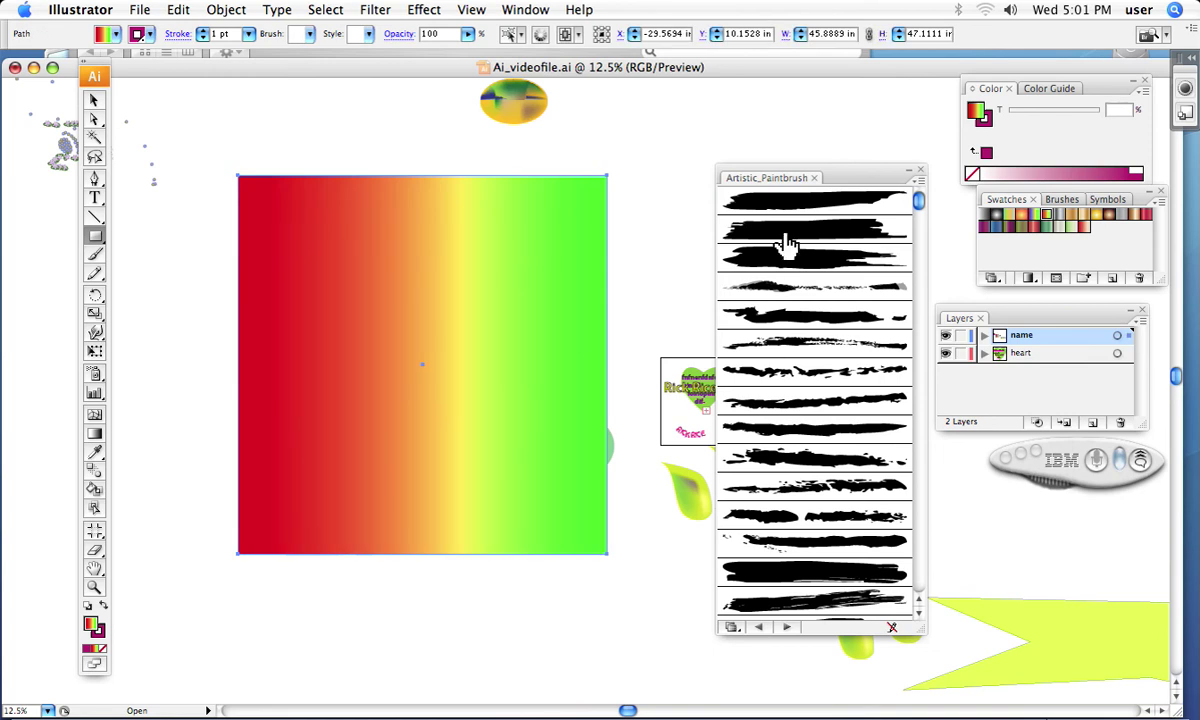
{"action": "left_click", "coordinate": [98, 632]}
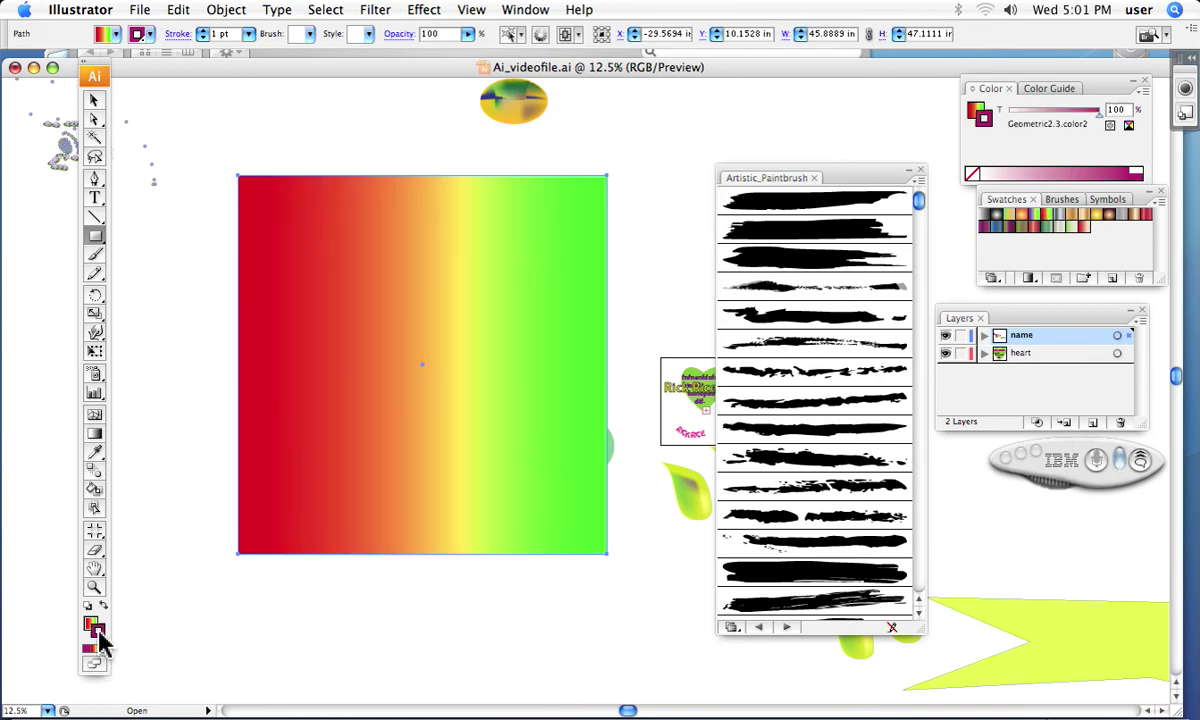
{"action": "left_click", "coordinate": [774, 258]}
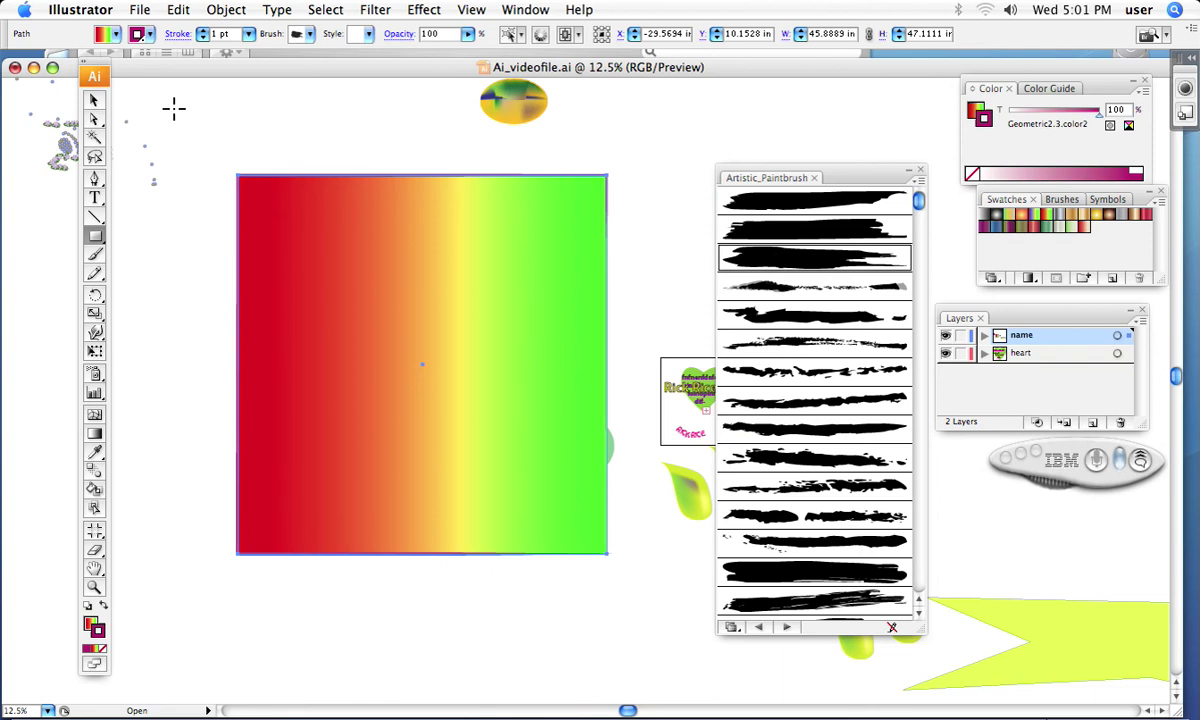
{"action": "left_click", "coordinate": [201, 30]}
{"action": "left_click", "coordinate": [201, 30]}
{"action": "left_click", "coordinate": [201, 30]}
- Thicken the rectangle's border to 13 pt and try several Artistic_Paintbrush brushes on it
{"action": "left_click", "coordinate": [201, 30]}
{"action": "left_click", "coordinate": [201, 30]}
{"action": "left_click", "coordinate": [201, 30]}
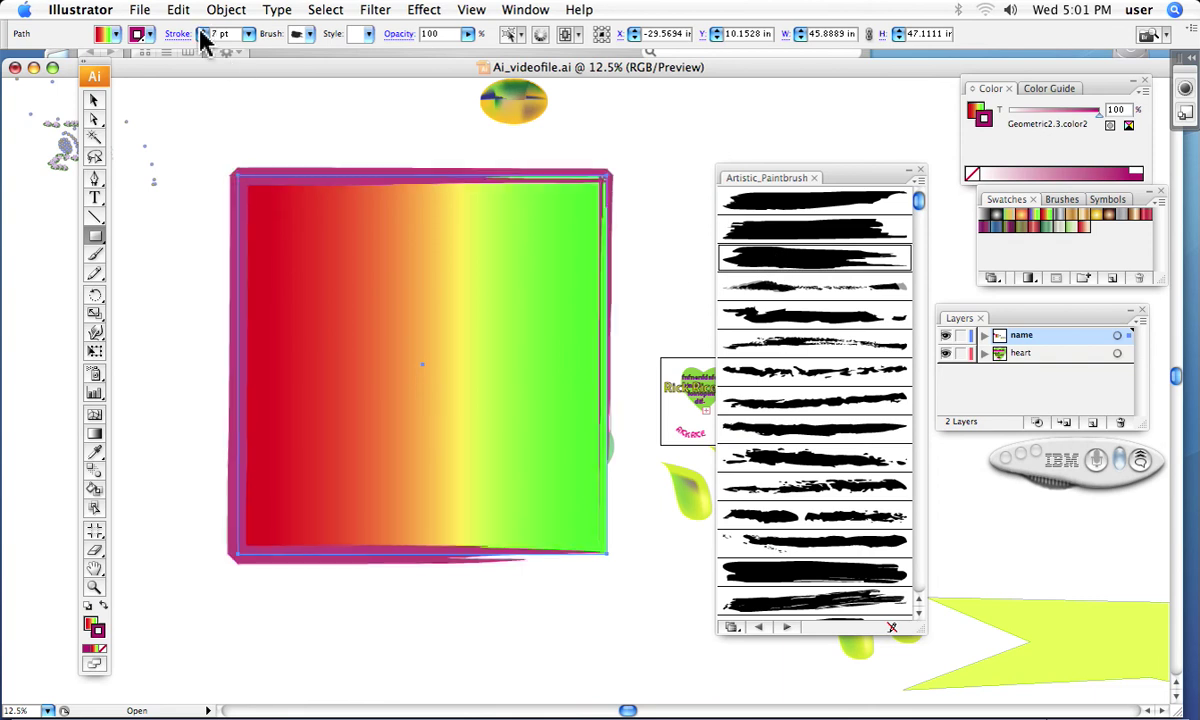
{"action": "left_click", "coordinate": [201, 30]}
{"action": "left_click", "coordinate": [201, 30]}
{"action": "left_click", "coordinate": [201, 30]}
{"action": "left_click", "coordinate": [201, 30]}
{"action": "left_click", "coordinate": [201, 30]}
{"action": "left_click", "coordinate": [201, 30]}
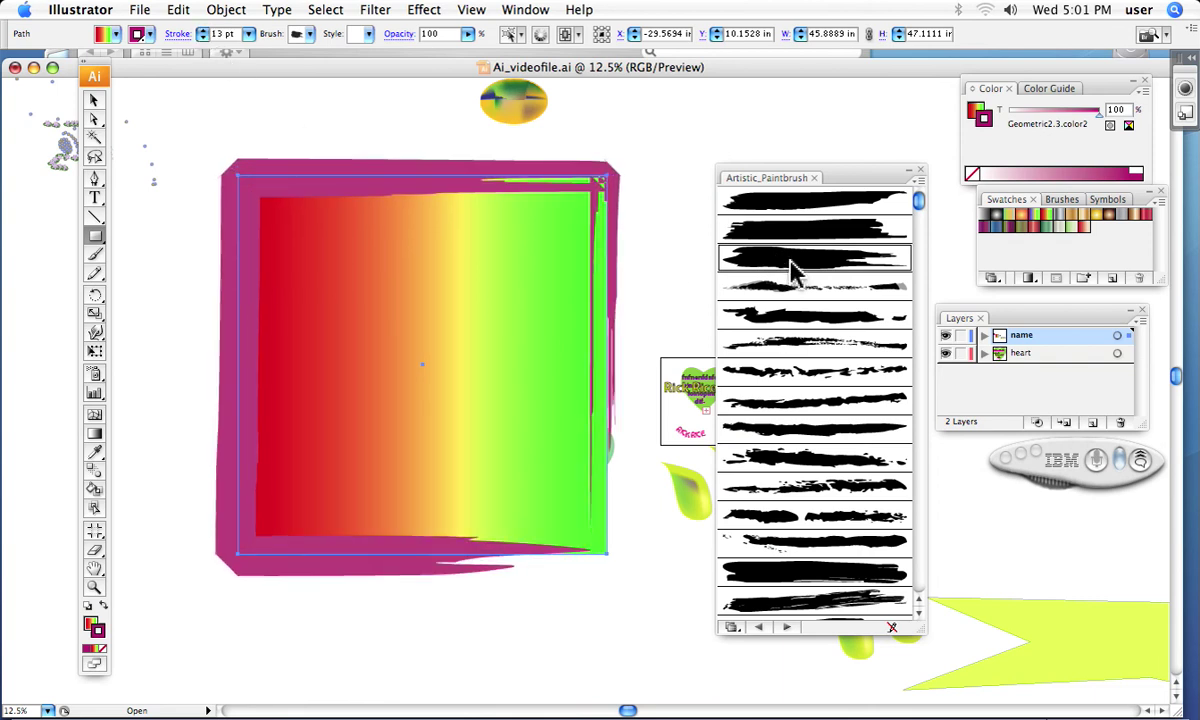
{"action": "left_click", "coordinate": [795, 316]}
{"action": "left_click", "coordinate": [798, 370]}
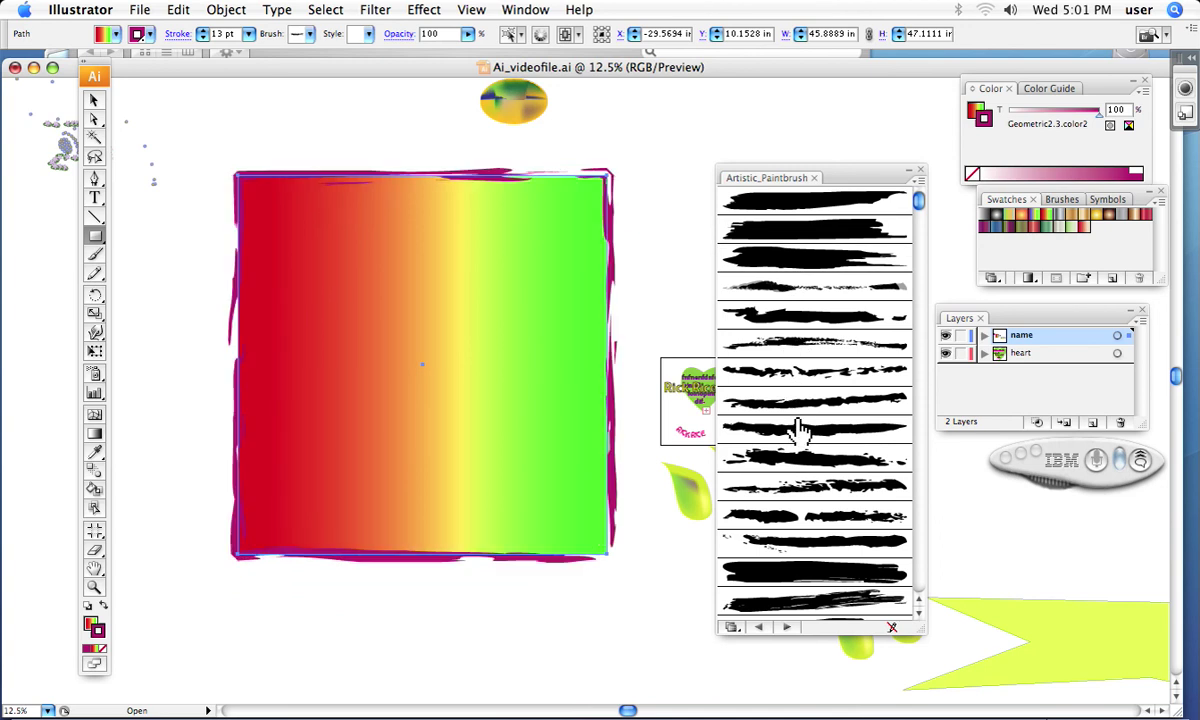
{"action": "left_click", "coordinate": [800, 428]}
{"action": "left_click", "coordinate": [796, 458]}
{"action": "left_click", "coordinate": [797, 487]}
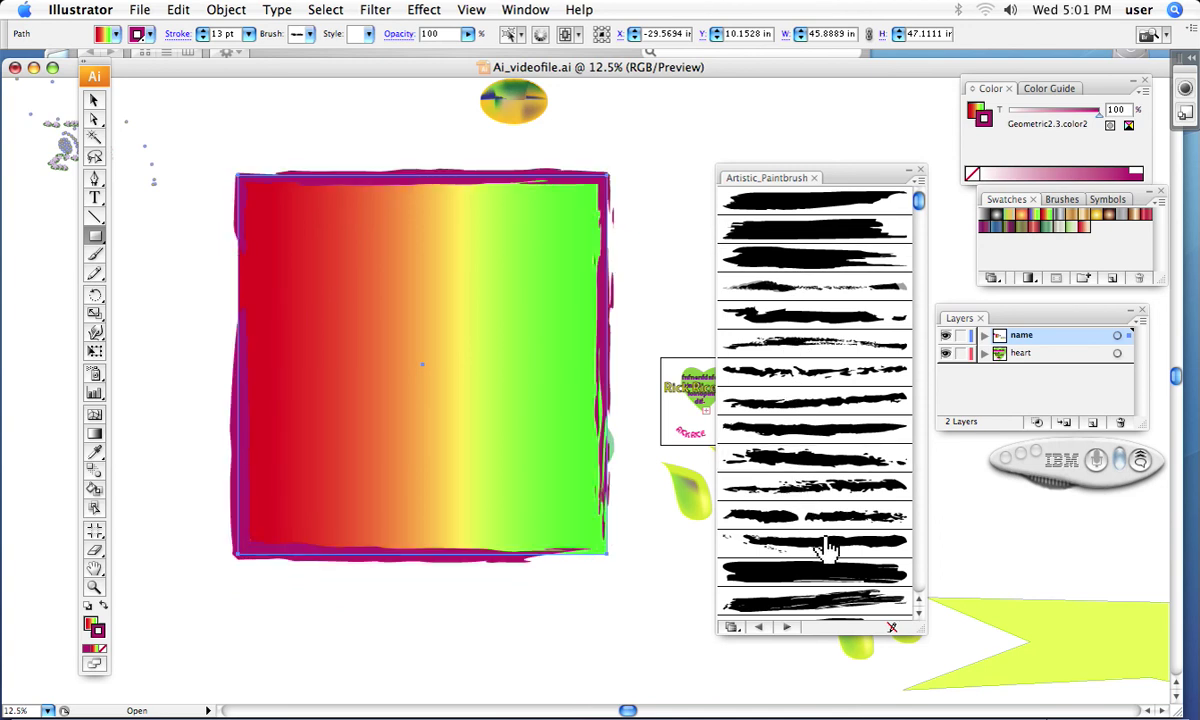
- Settle on a thicker, solid paintbrush border and set the Swatches panel to Show All Swatches
{"action": "left_click", "coordinate": [826, 543]}
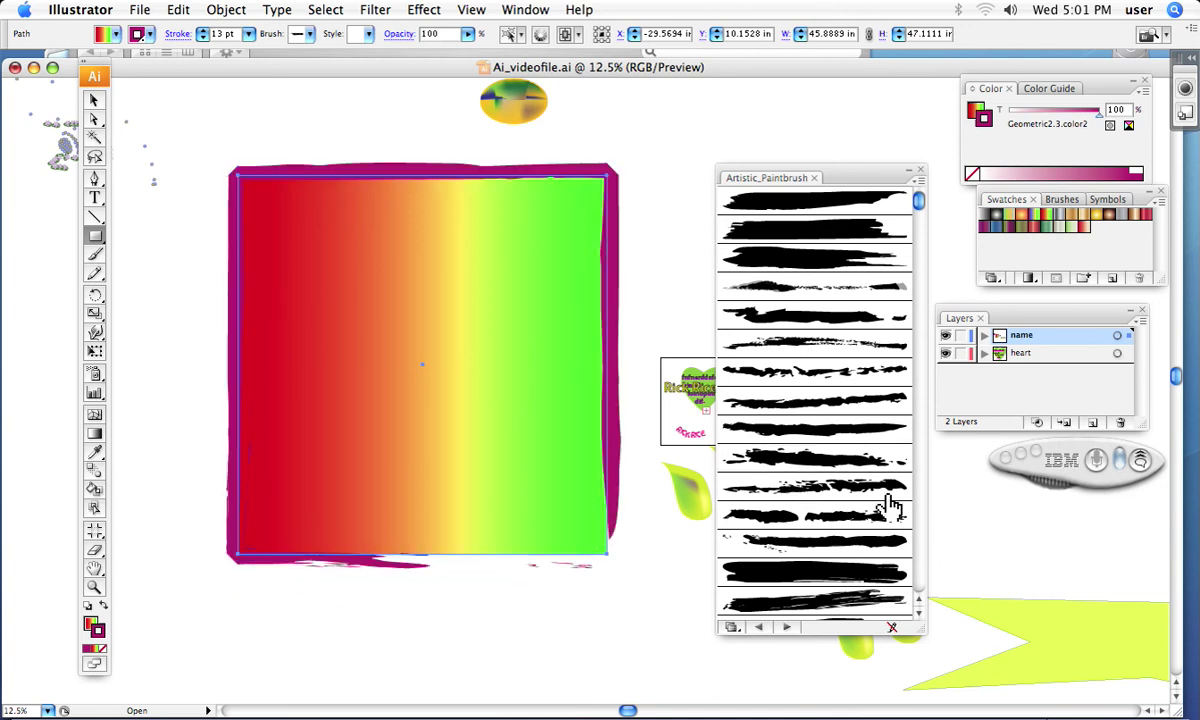
{"action": "left_click", "coordinate": [1026, 279]}
{"action": "left_click", "coordinate": [1038, 285]}
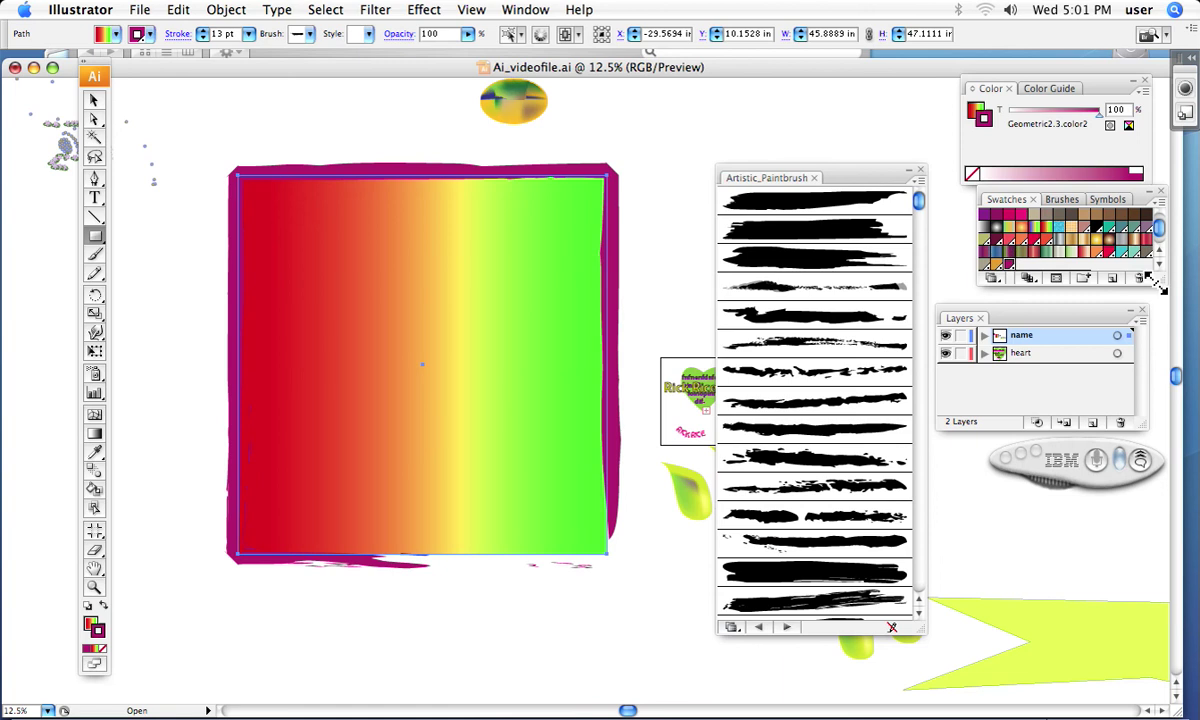
- Recolour the border dark blue (C 99.61, M 93.33, Y 6.67, K 0.39), settling on a thicker brush
{"action": "left_click_drag", "start_coordinate": [1085, 286], "coordinate": [1138, 370]}
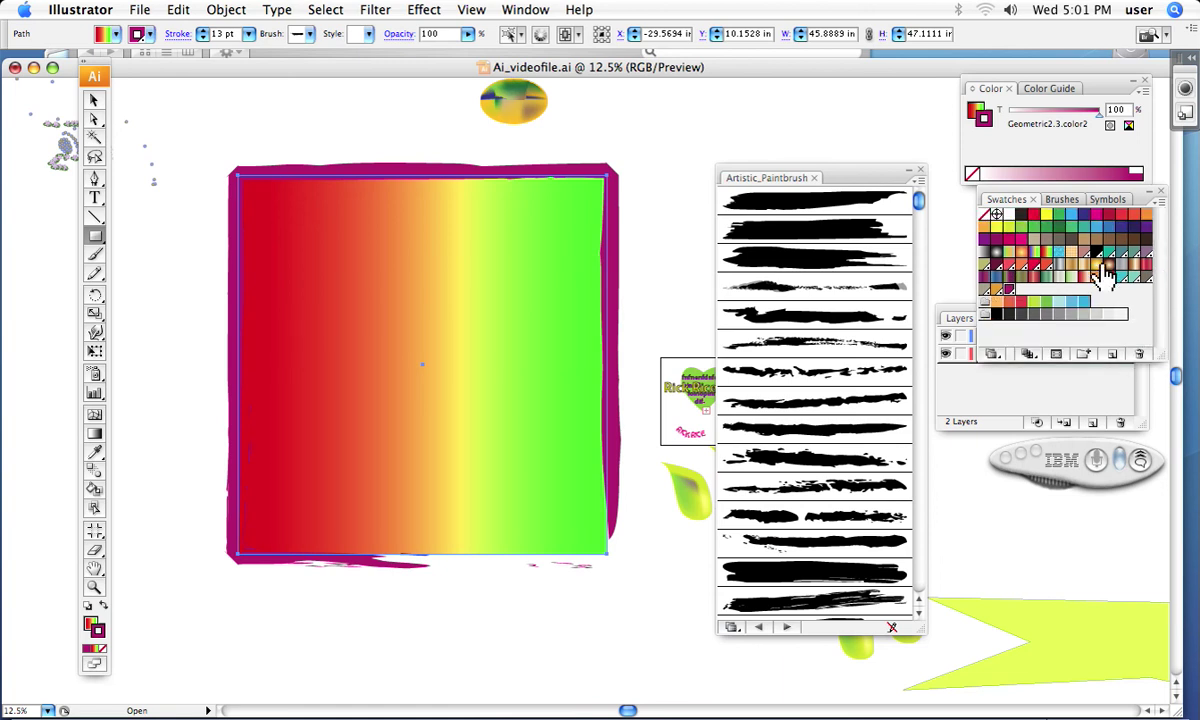
{"action": "left_click", "coordinate": [1121, 230]}
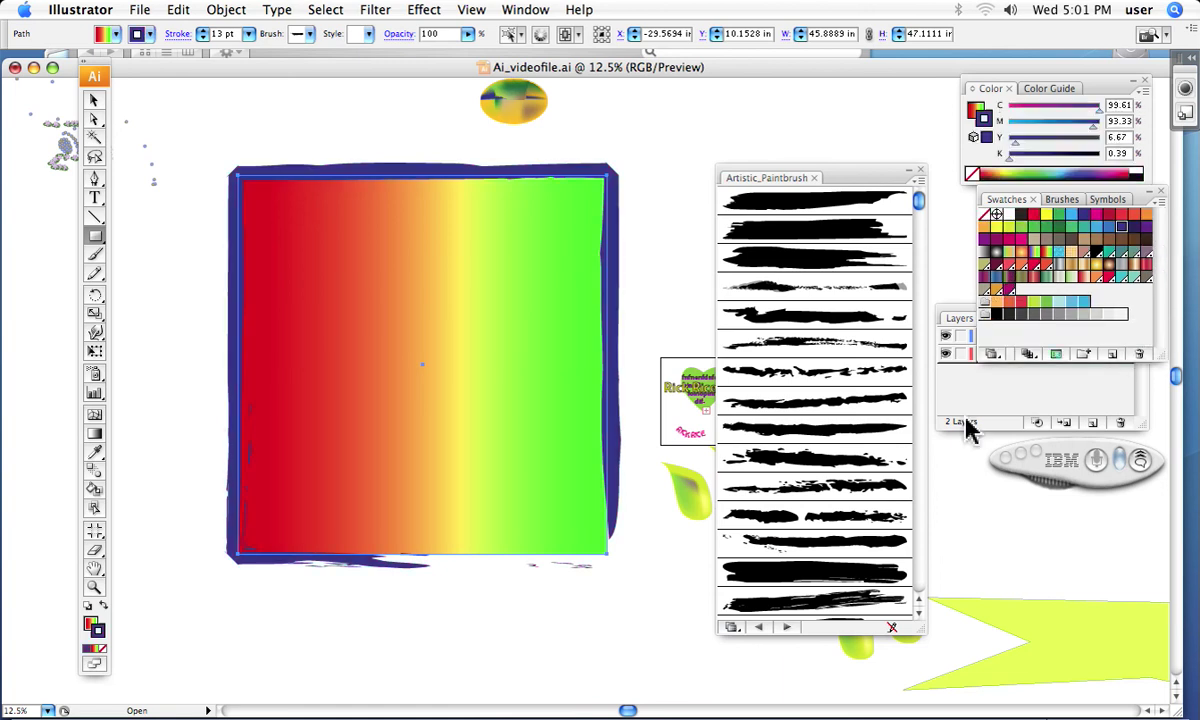
{"action": "left_click", "coordinate": [805, 512]}
{"action": "left_click", "coordinate": [824, 545]}
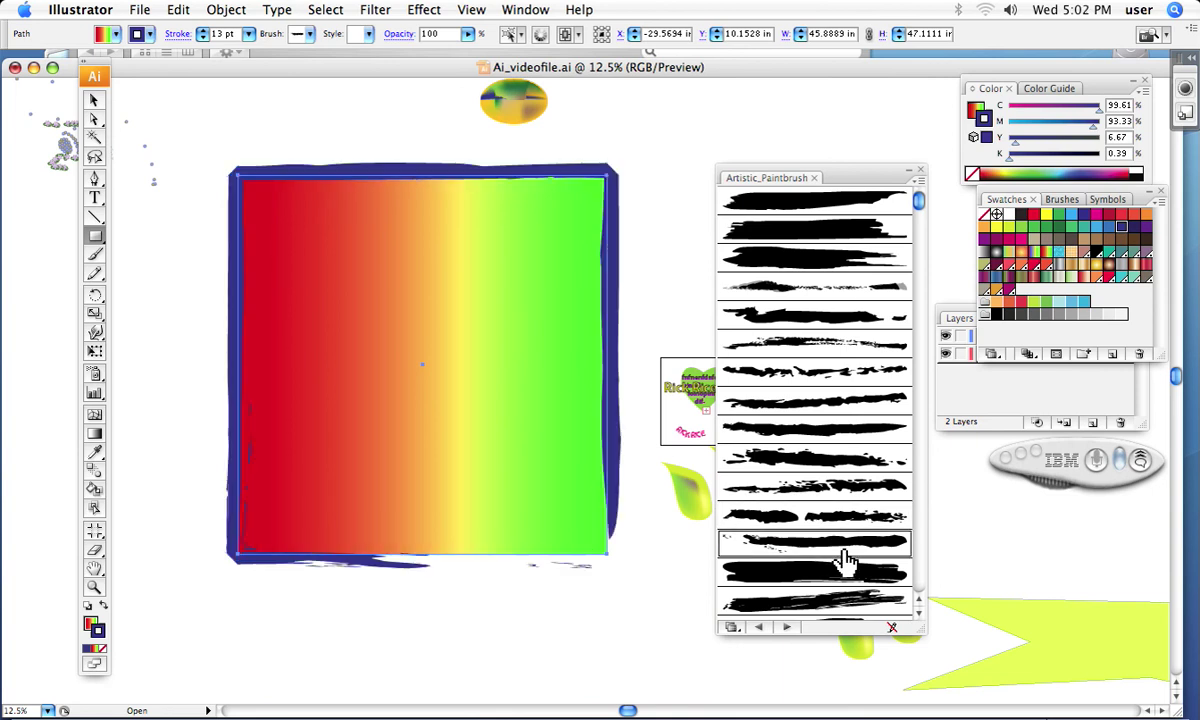
{"action": "left_click", "coordinate": [845, 580]}
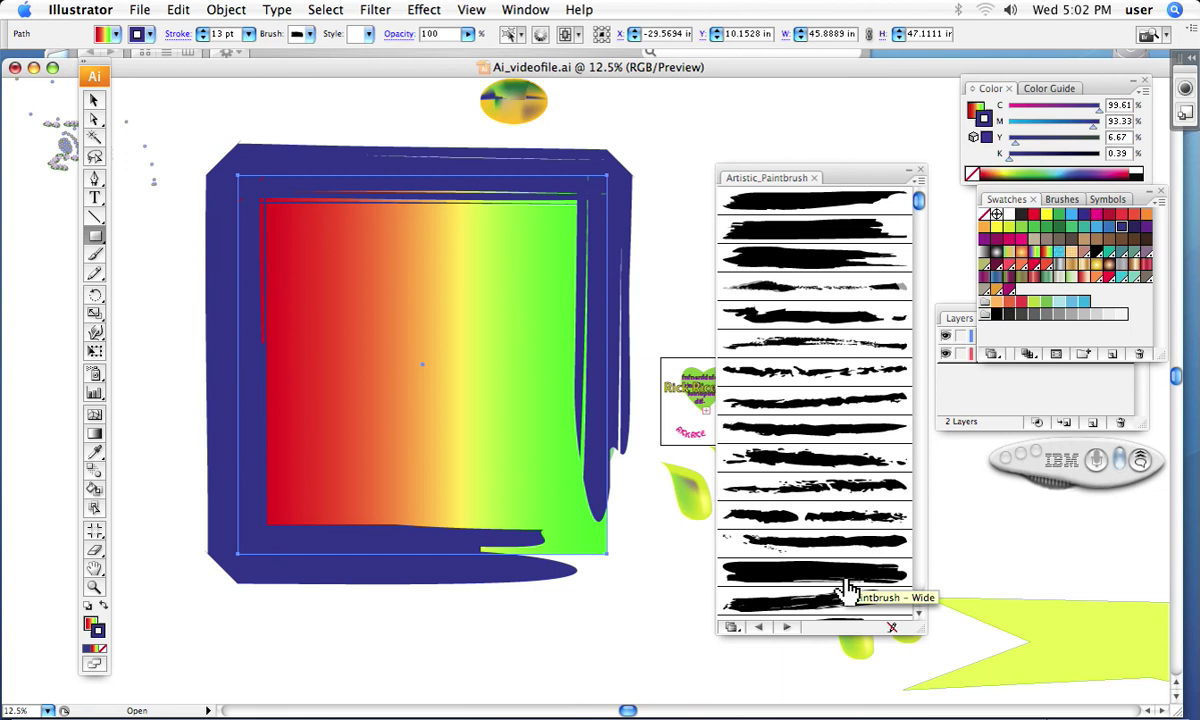
{"action": "left_click", "coordinate": [788, 390]}
{"action": "left_click", "coordinate": [796, 316]}
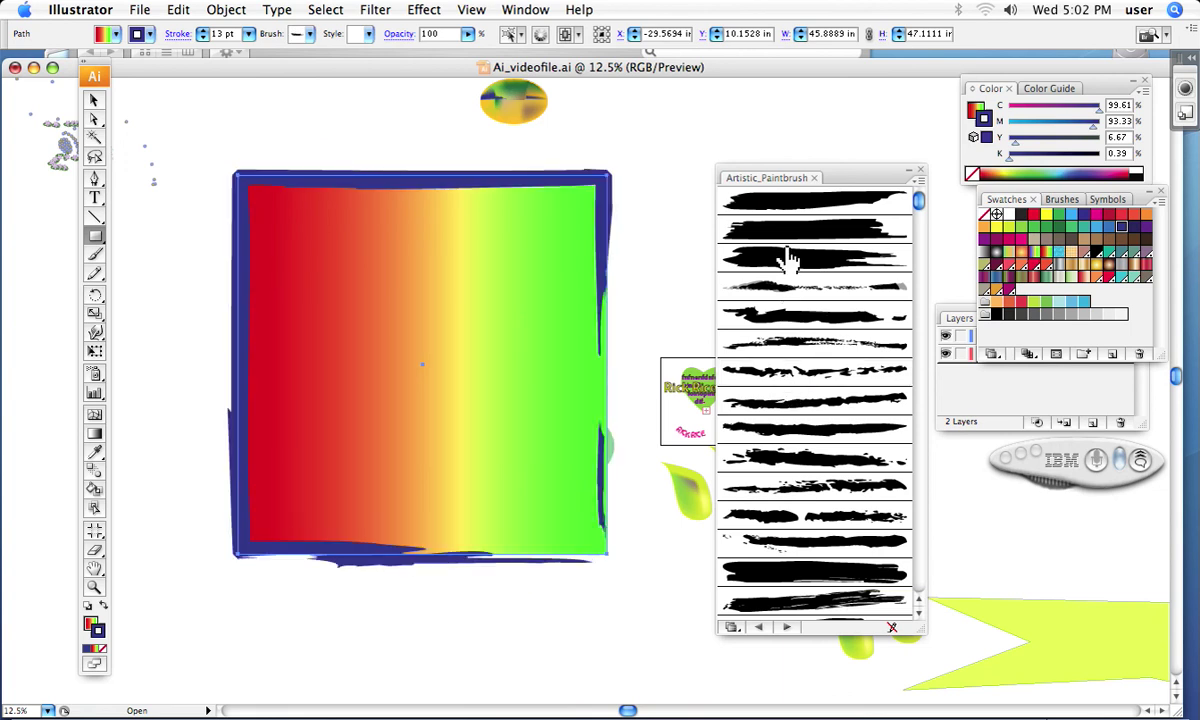
{"action": "left_click", "coordinate": [788, 258]}
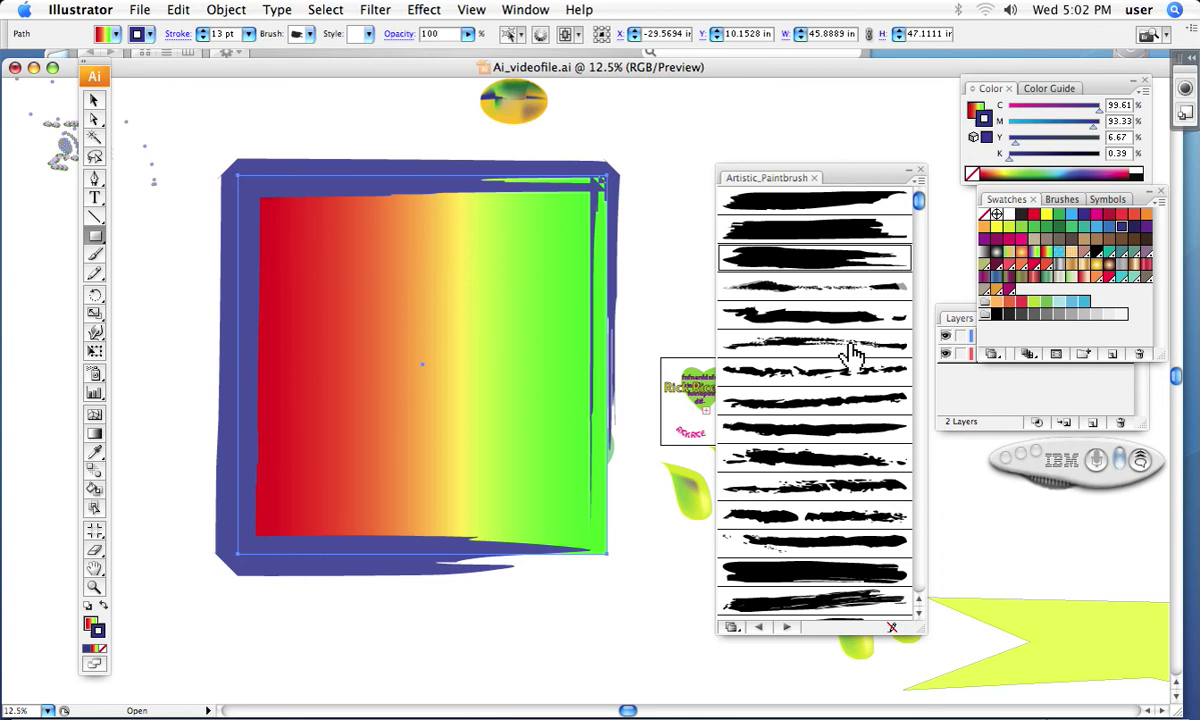
- Show the Nature swatch libraries (Beach, Flowers, Foliage, Landscape, Seasons, Stone and Brick) under Window > Swatch Libraries
{"action": "left_click", "coordinate": [527, 10]}
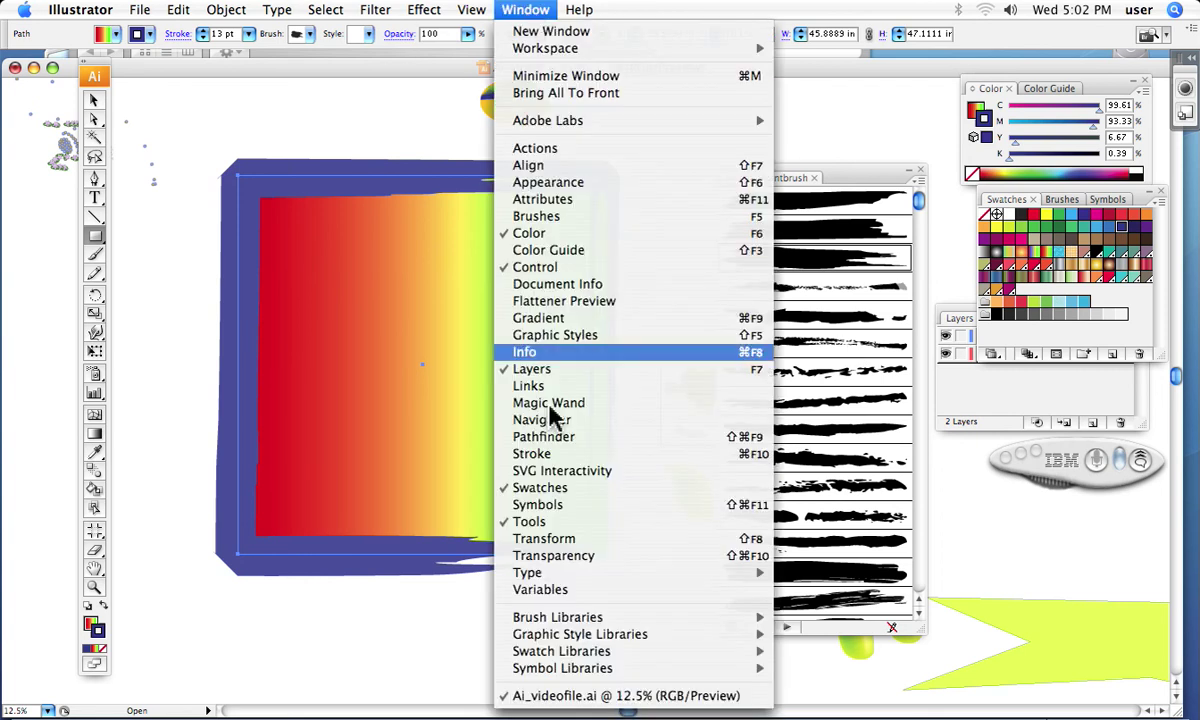
{"action": "mouse_move", "coordinate": [522, 660]}
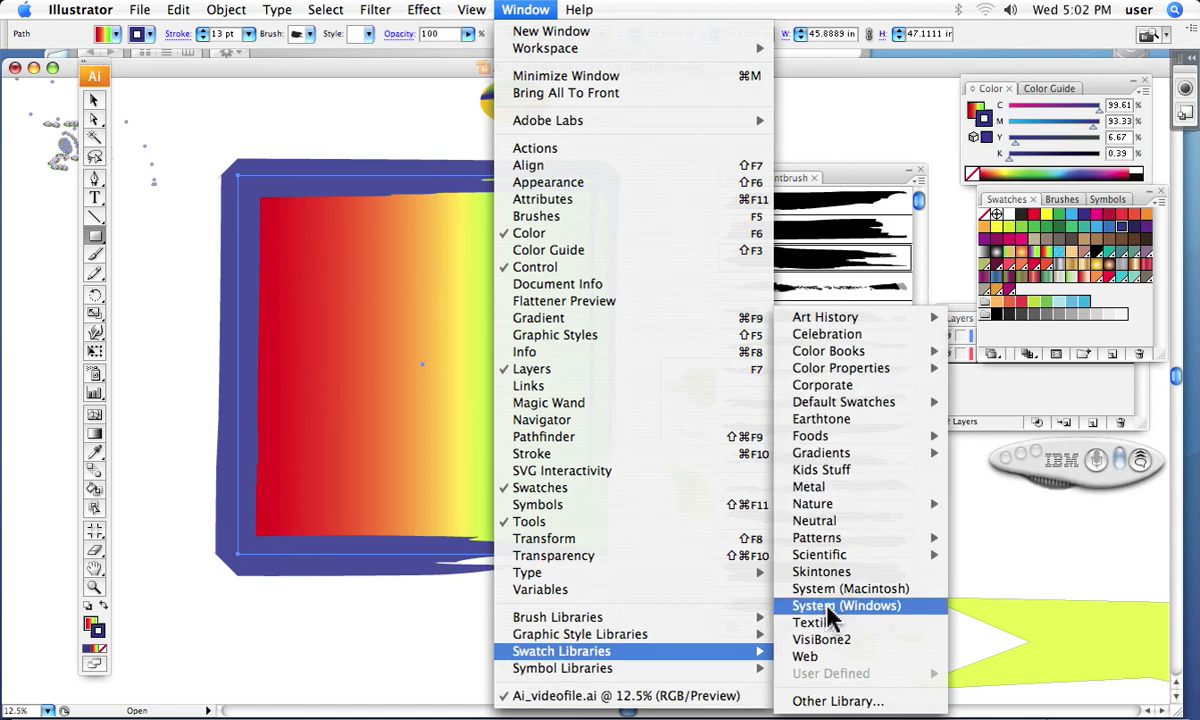
{"action": "mouse_move", "coordinate": [810, 541]}
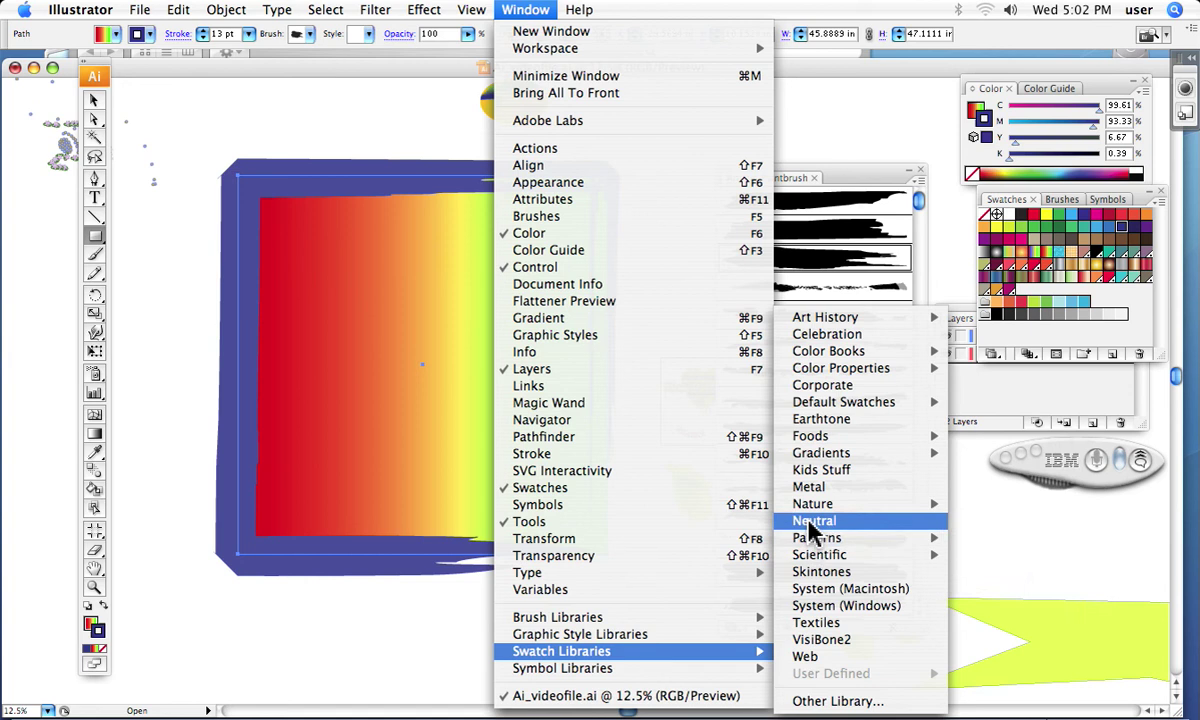
{"action": "mouse_move", "coordinate": [810, 506]}
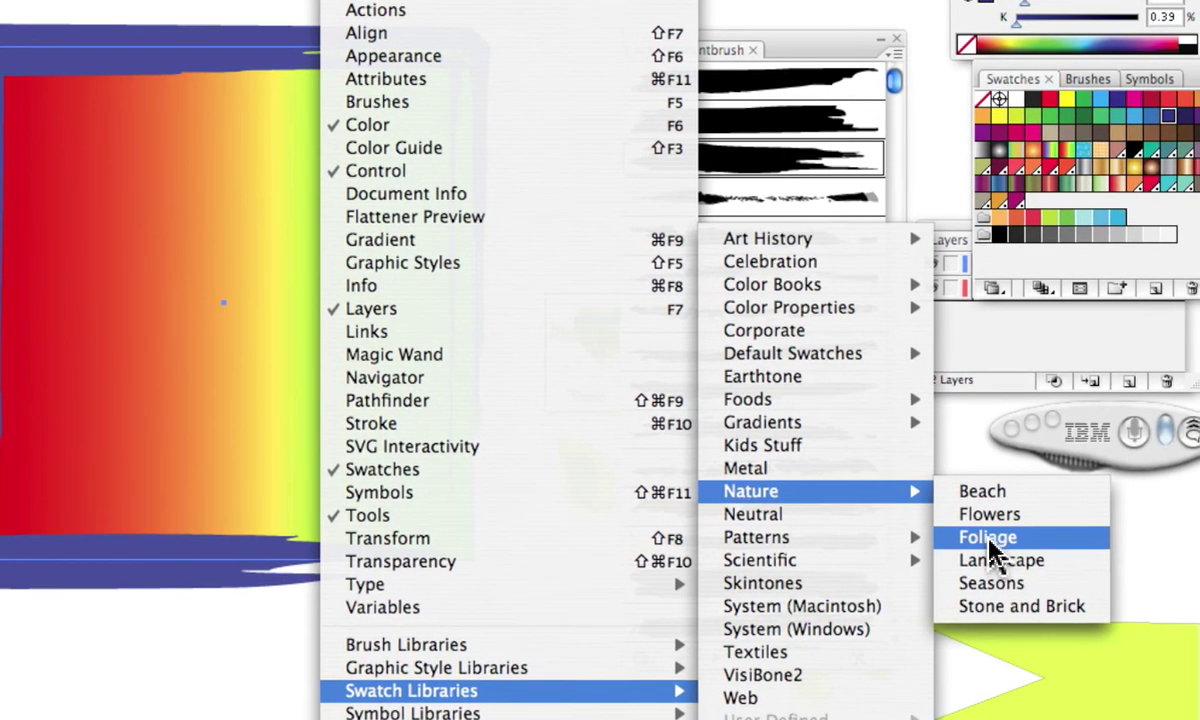
- Open the Foliage swatch library, place it beside the rectangle and enlarge it to show all swatches
{"action": "left_click", "coordinate": [1052, 551]}
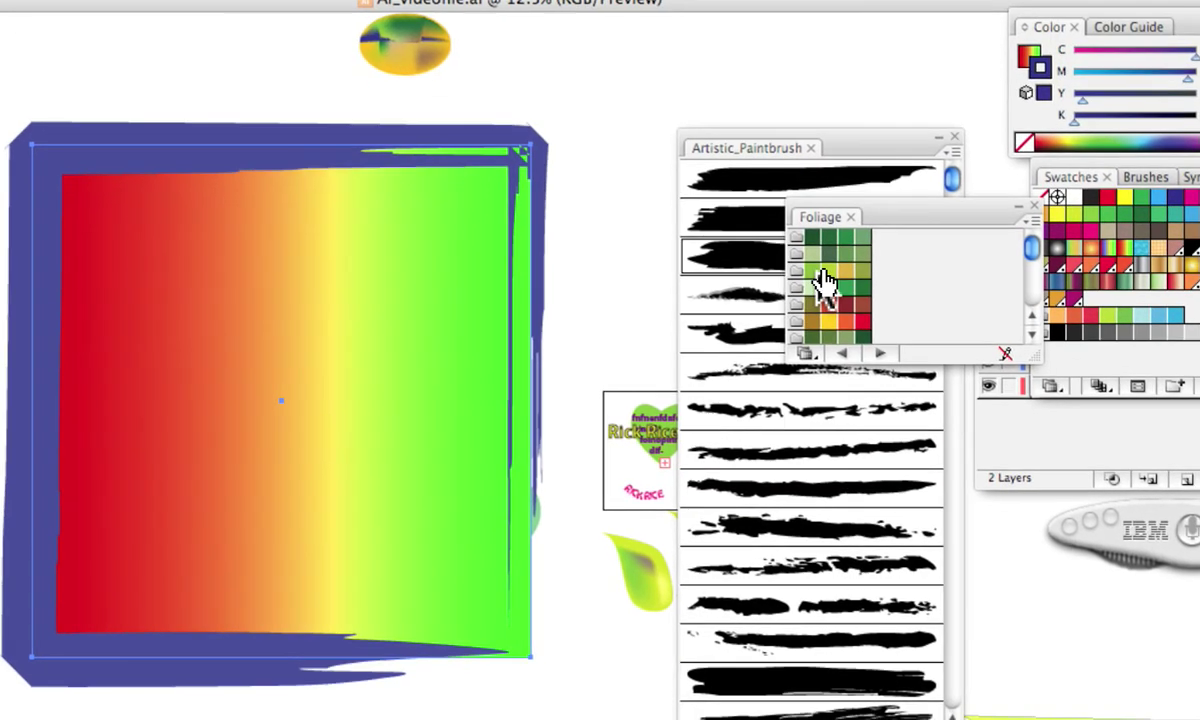
{"action": "left_click_drag", "start_coordinate": [895, 223], "coordinate": [565, 121]}
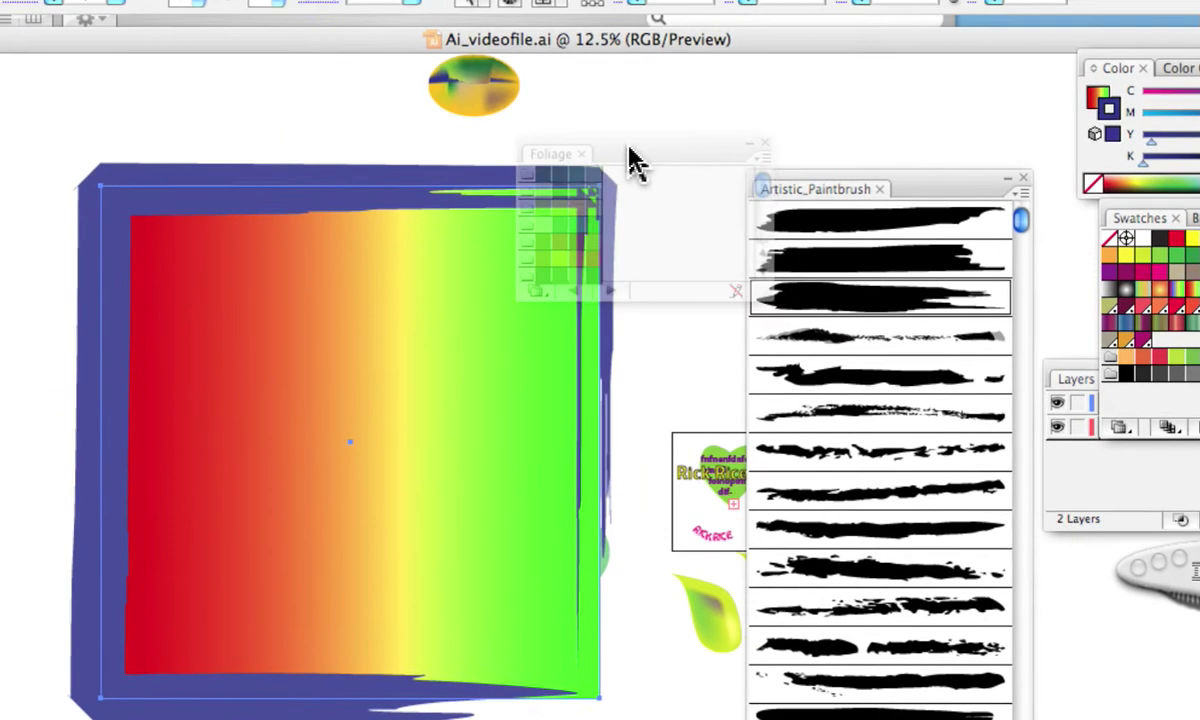
{"action": "left_click_drag", "start_coordinate": [635, 160], "coordinate": [660, 175]}
{"action": "left_click_drag", "start_coordinate": [789, 332], "coordinate": [805, 562]}
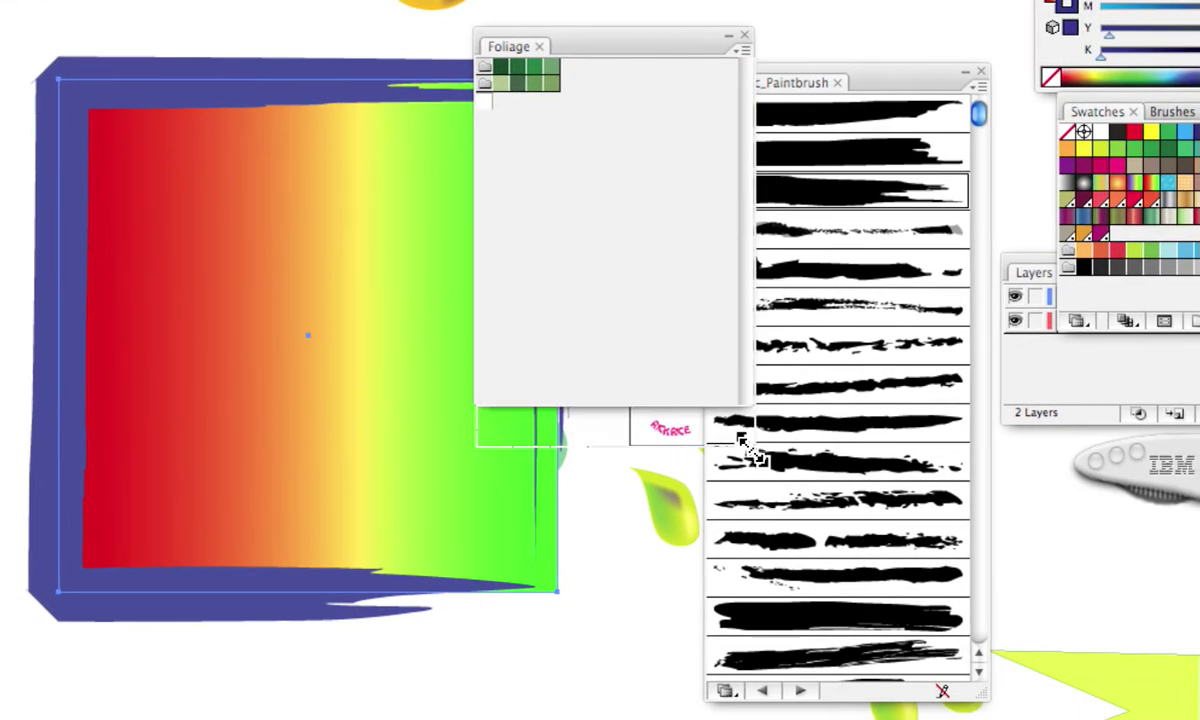
{"action": "left_click_drag", "start_coordinate": [748, 450], "coordinate": [745, 462]}
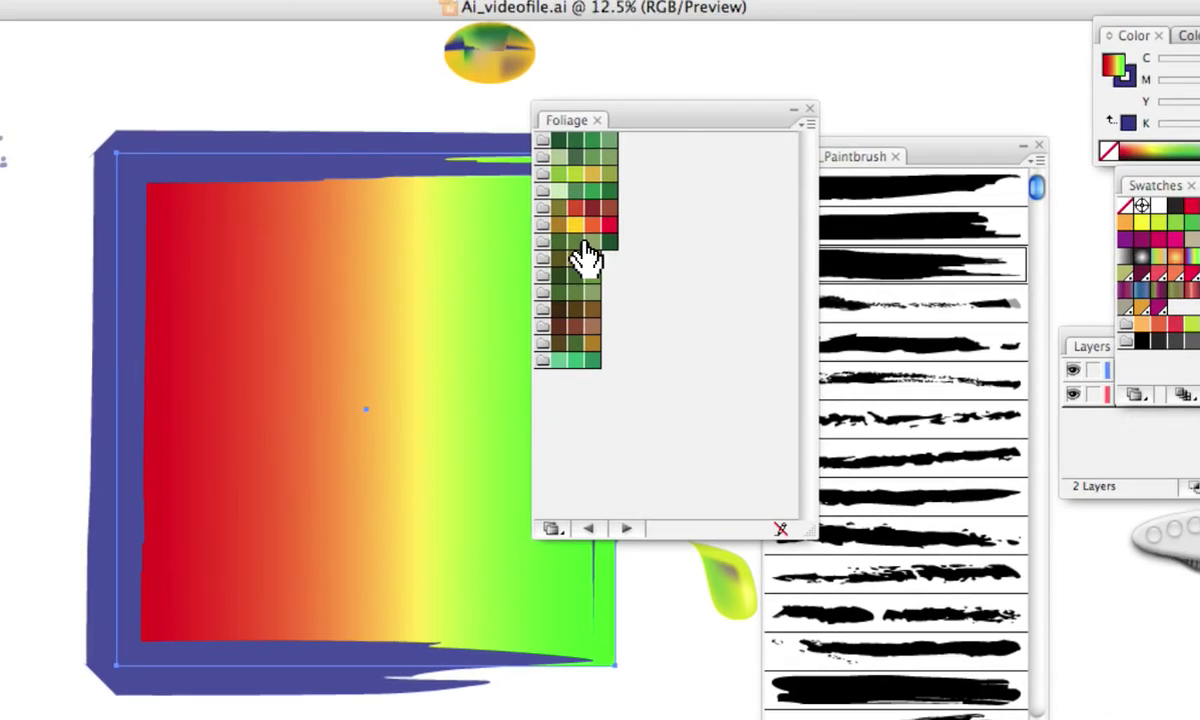
- Try several Foliage greens on the rectangle's fill, ending with solid yellow
{"action": "left_click", "coordinate": [590, 220]}
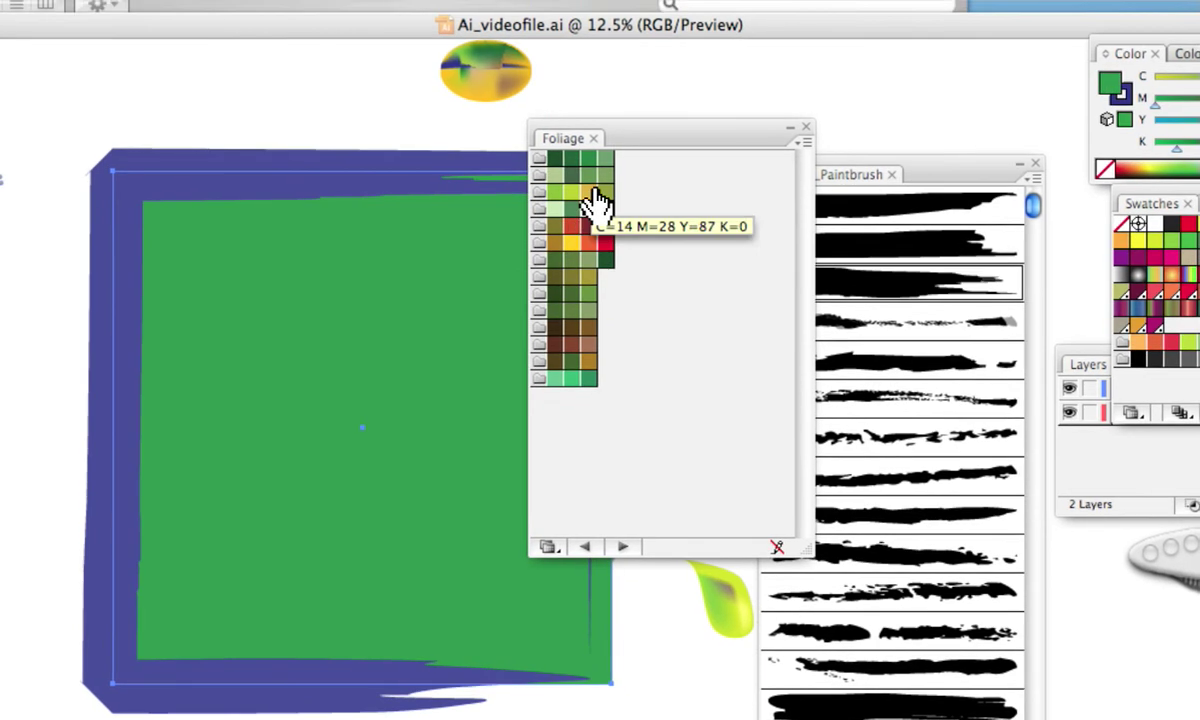
{"action": "left_click", "coordinate": [603, 202]}
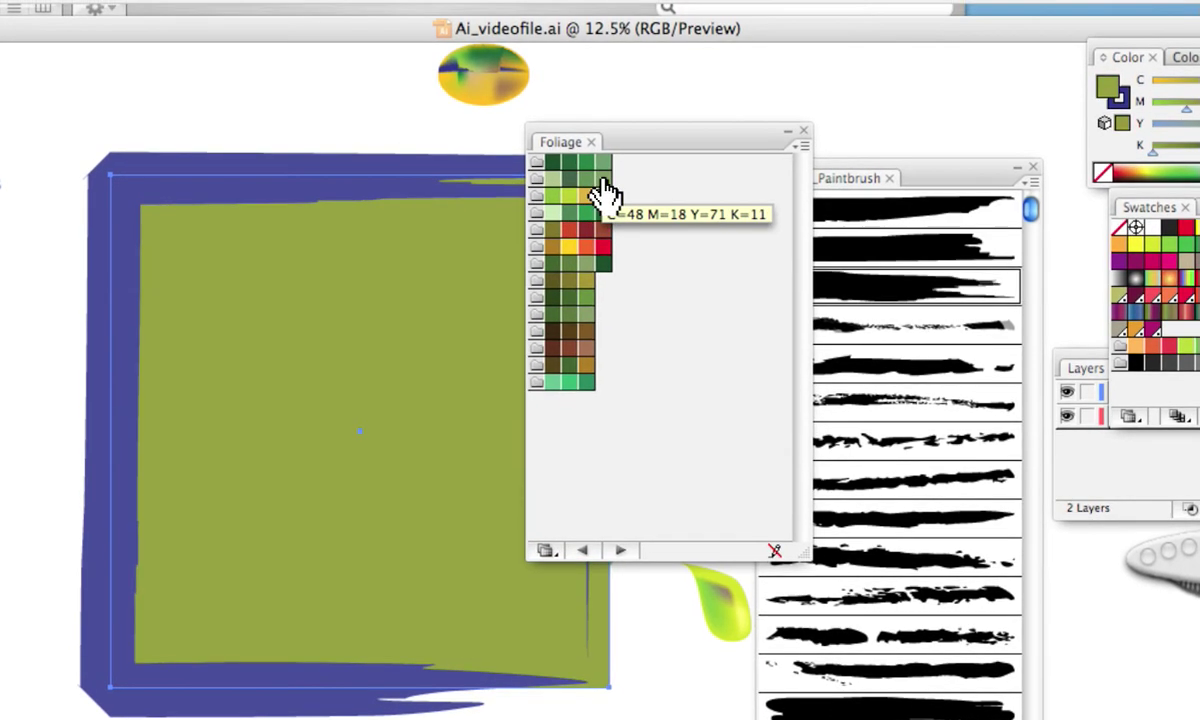
{"action": "left_click", "coordinate": [571, 195]}
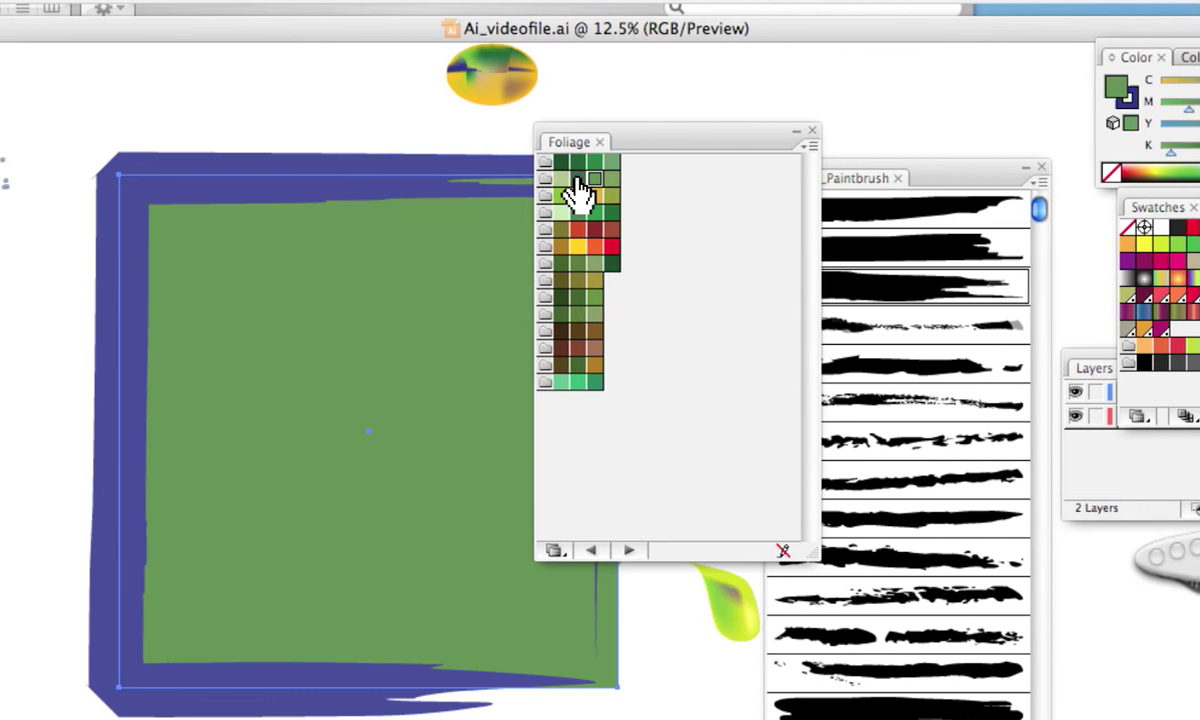
{"action": "left_click", "coordinate": [577, 210]}
{"action": "left_click", "coordinate": [578, 245]}
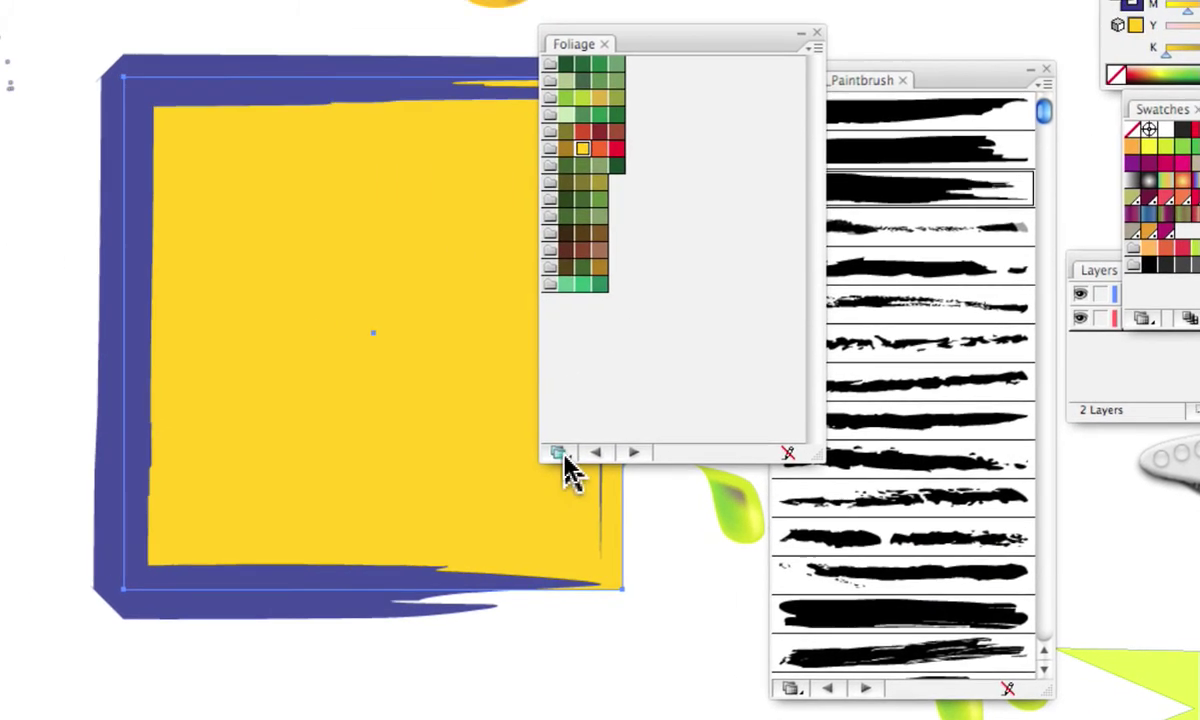
{"action": "left_click", "coordinate": [478, 432]}
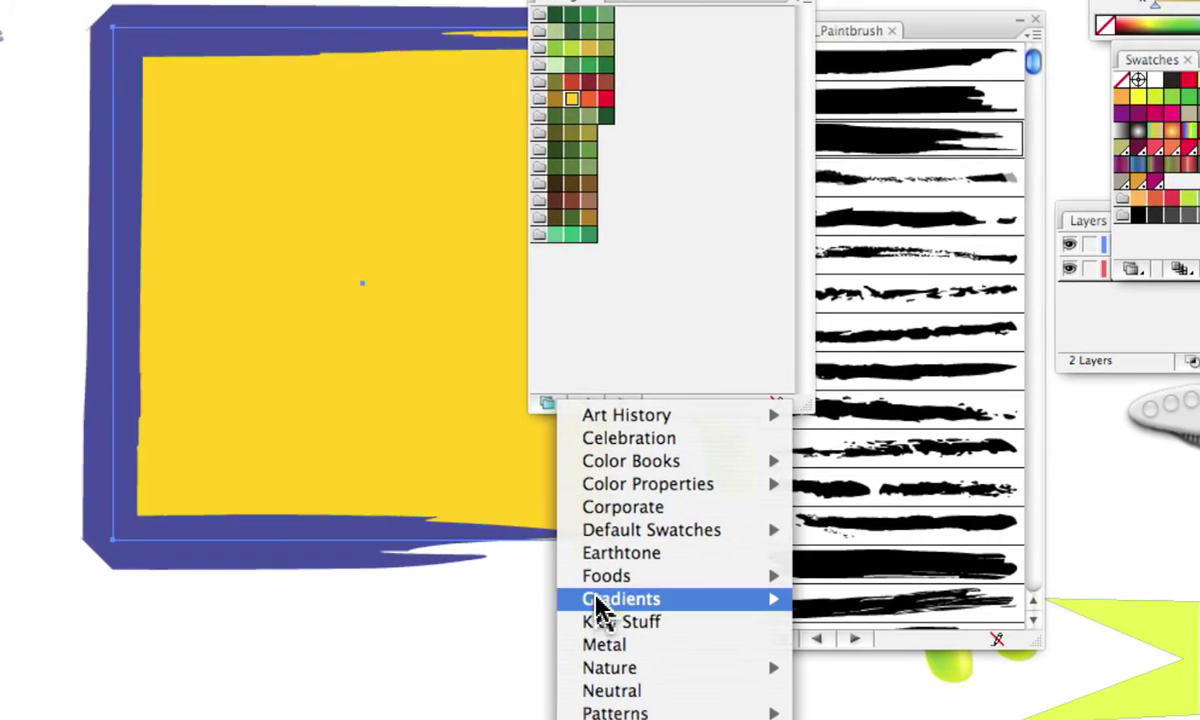
- Load the Earthtones library from the Gradients swatch libraries in place of Foliage
{"action": "mouse_move", "coordinate": [615, 650]}
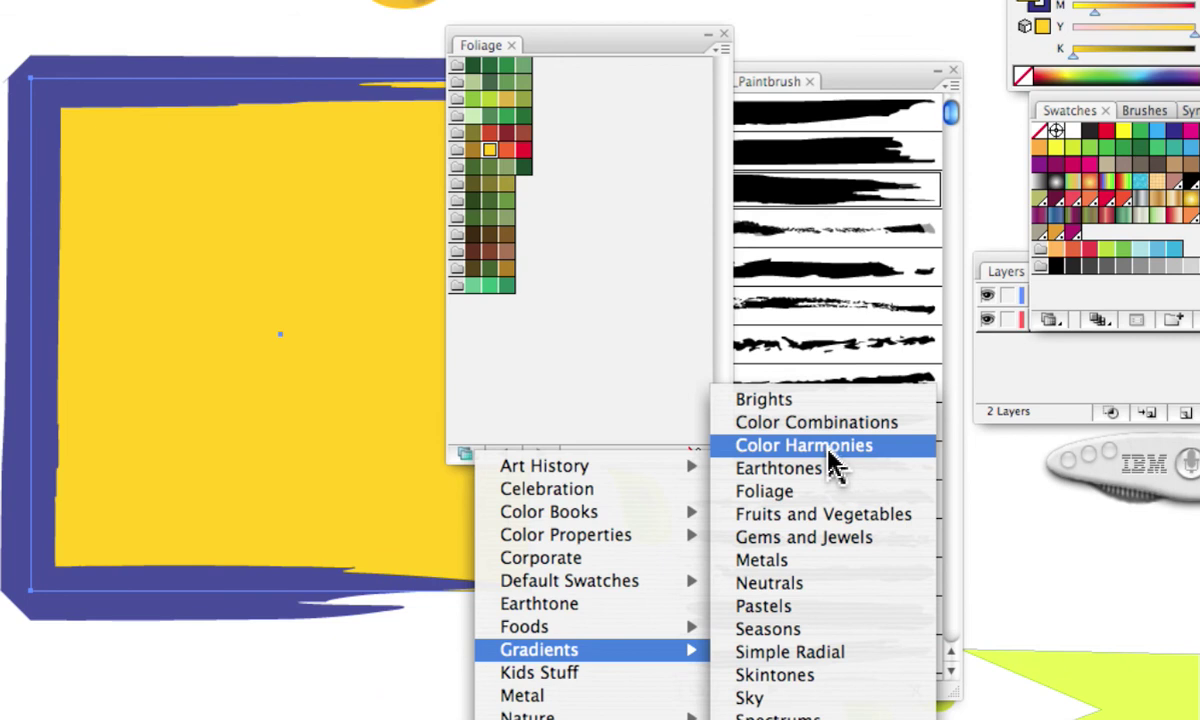
{"action": "left_click", "coordinate": [830, 470]}
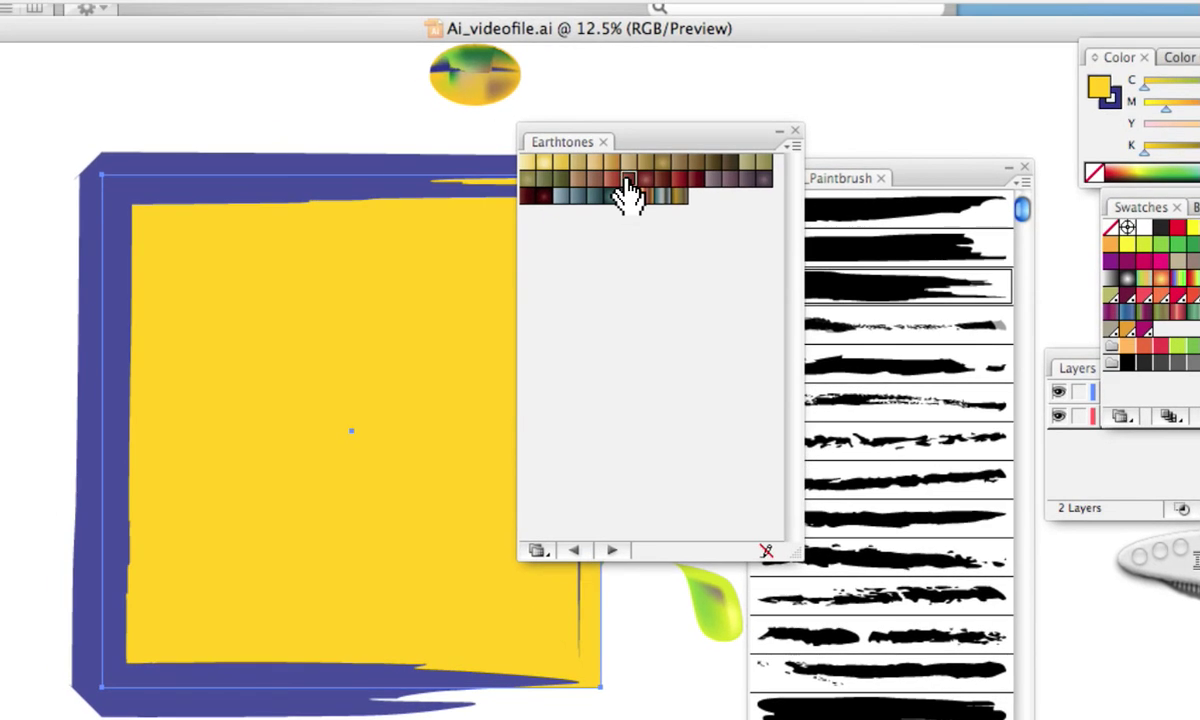
- Try various Earthtones gradients on the rectangle's fill, ending on a yellow radial gradient
{"action": "left_click", "coordinate": [559, 79]}
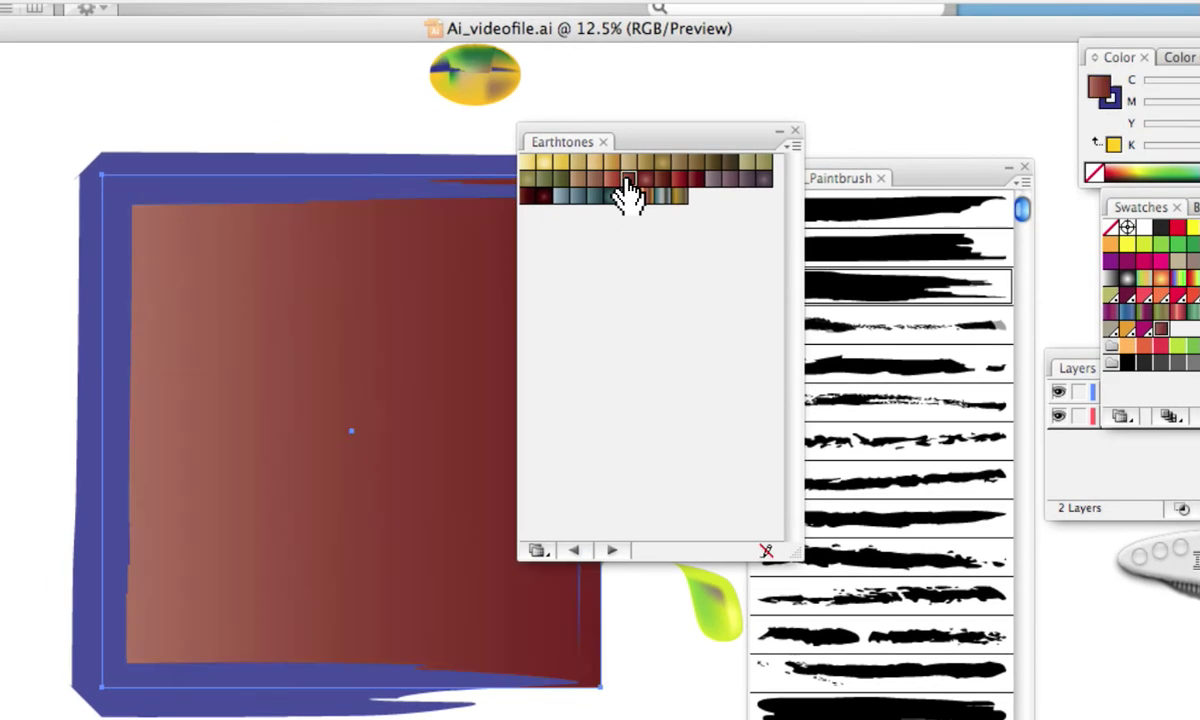
{"action": "left_click", "coordinate": [641, 195]}
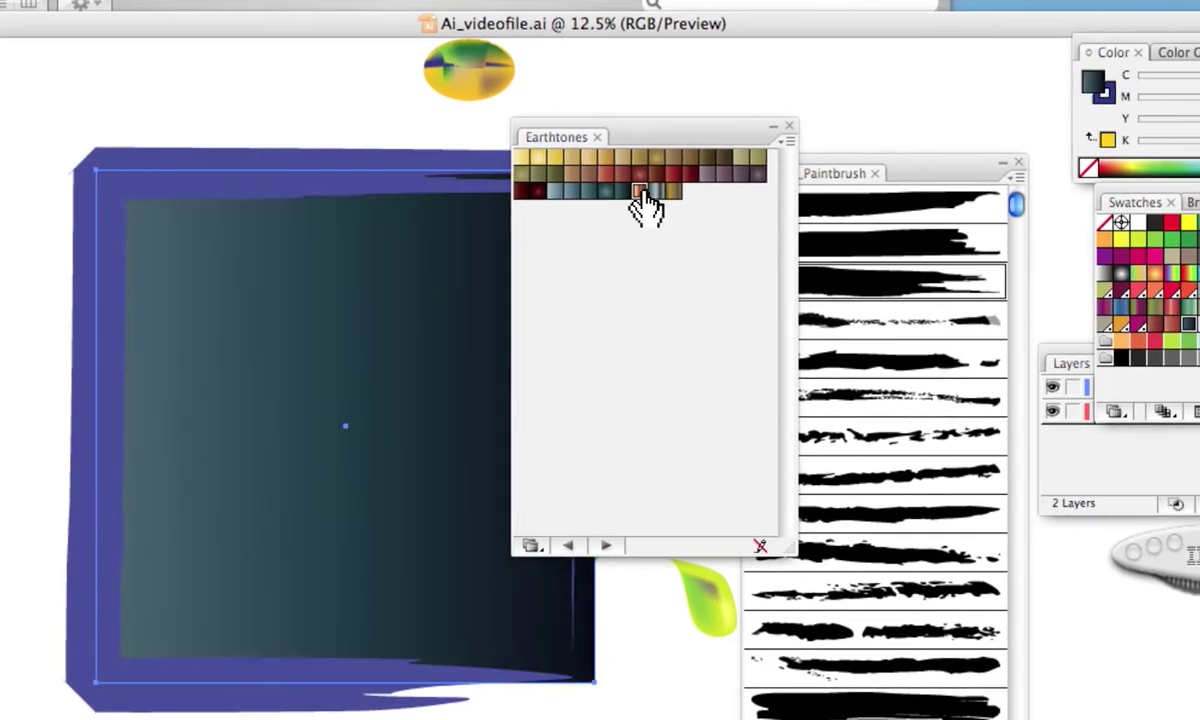
{"action": "left_click", "coordinate": [648, 195]}
{"action": "left_click", "coordinate": [656, 195]}
{"action": "left_click", "coordinate": [672, 193]}
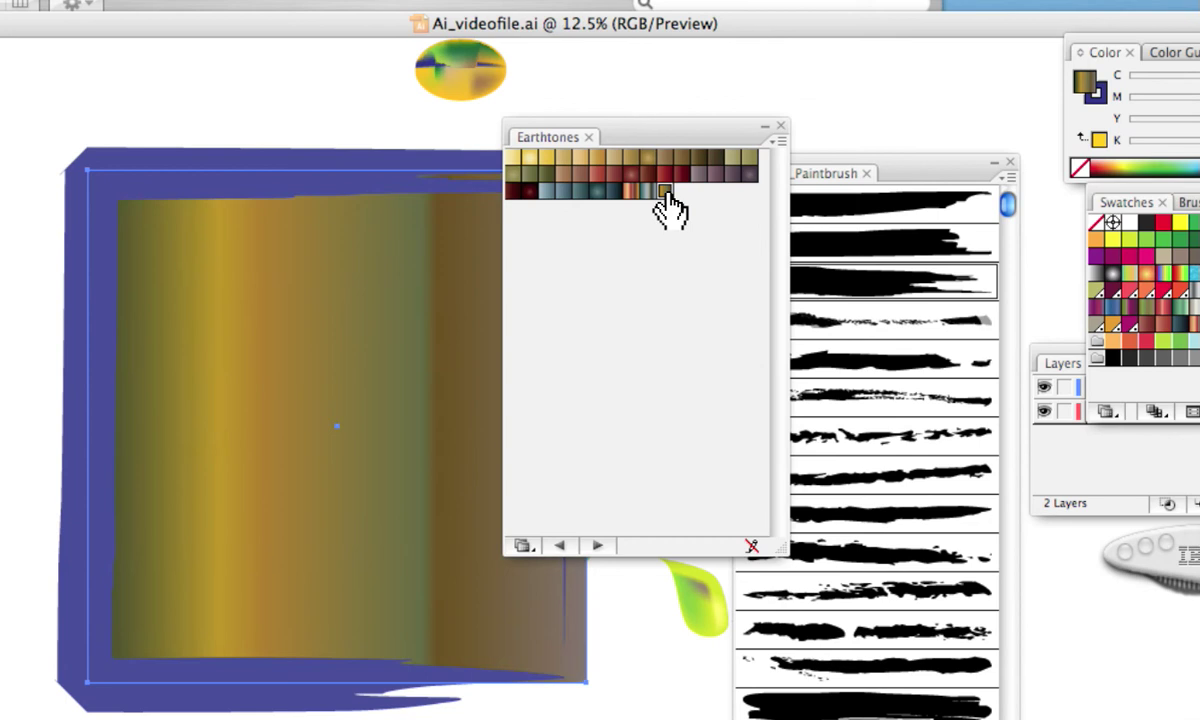
{"action": "left_click", "coordinate": [643, 160]}
{"action": "left_click", "coordinate": [665, 160]}
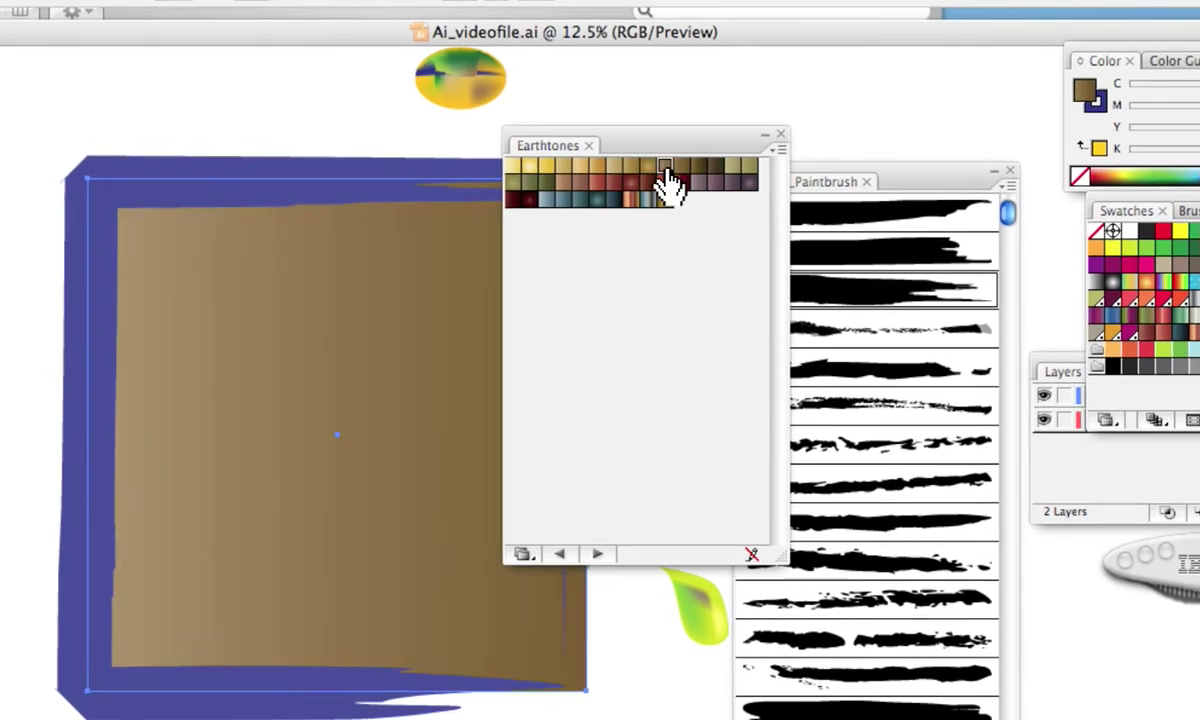
{"action": "left_click", "coordinate": [705, 180]}
{"action": "left_click", "coordinate": [721, 180]}
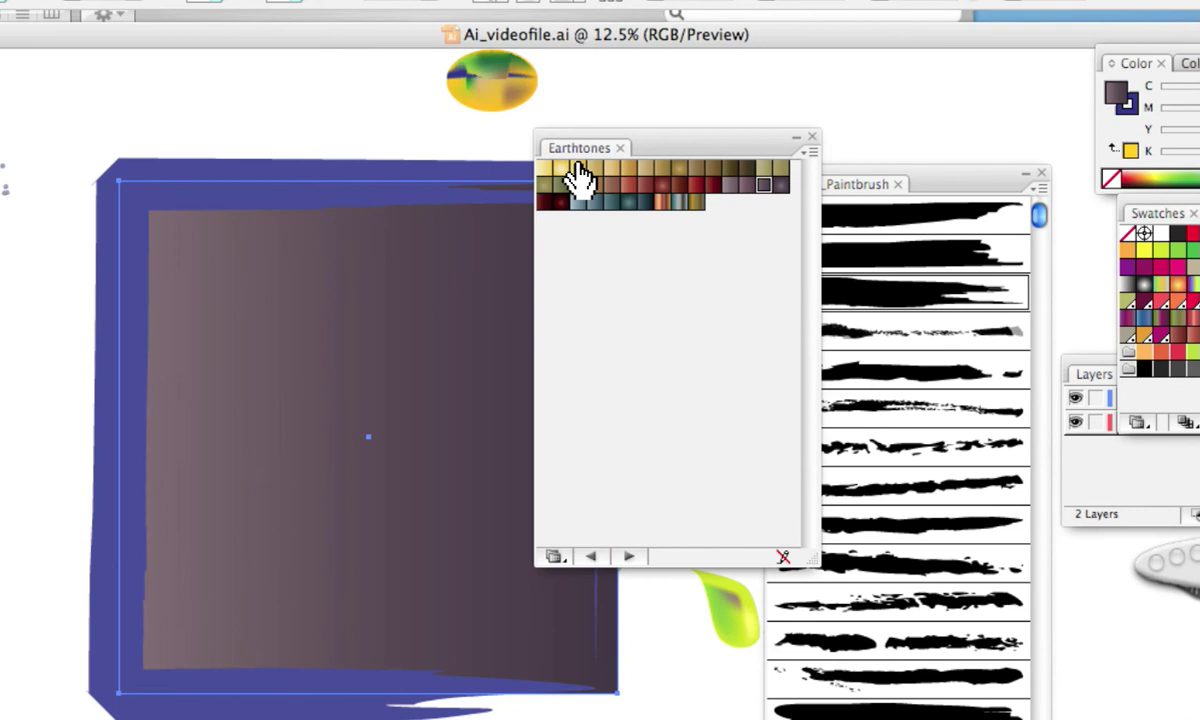
{"action": "left_click", "coordinate": [563, 170]}
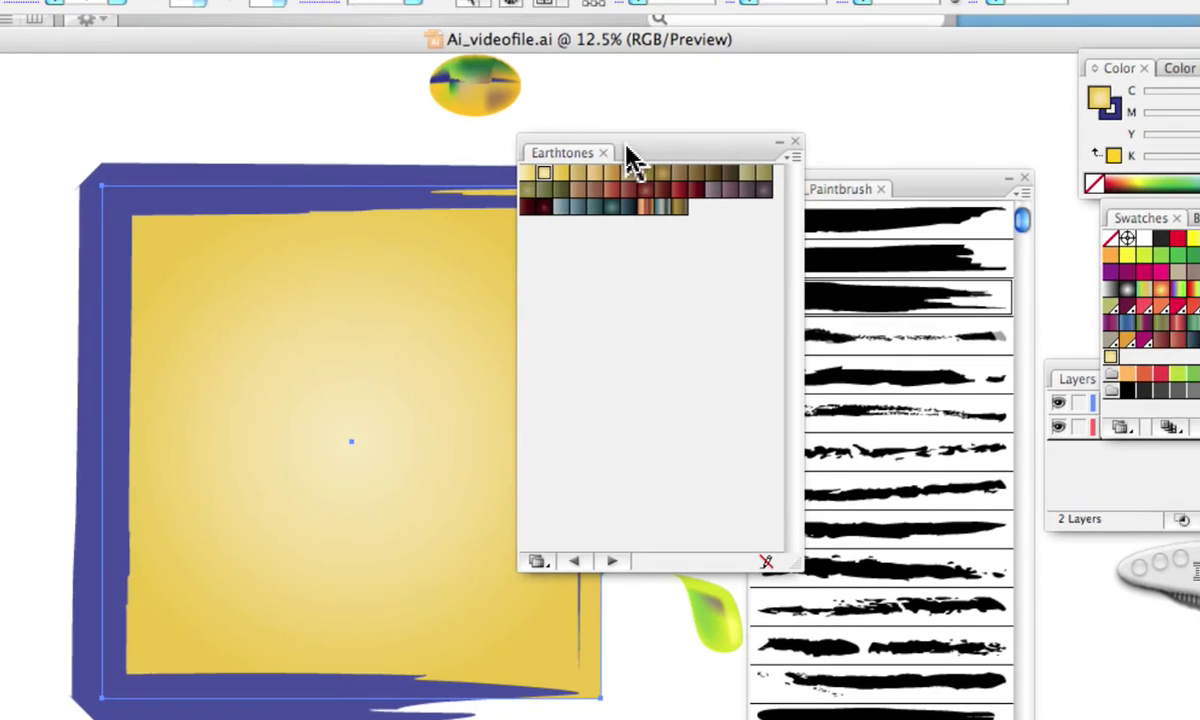
- Dock the Earthtones panel with Artistic_Paintbrush and fill the rectangle with the multi-colour banded gradient
{"action": "left_click_drag", "start_coordinate": [630, 160], "coordinate": [720, 188]}
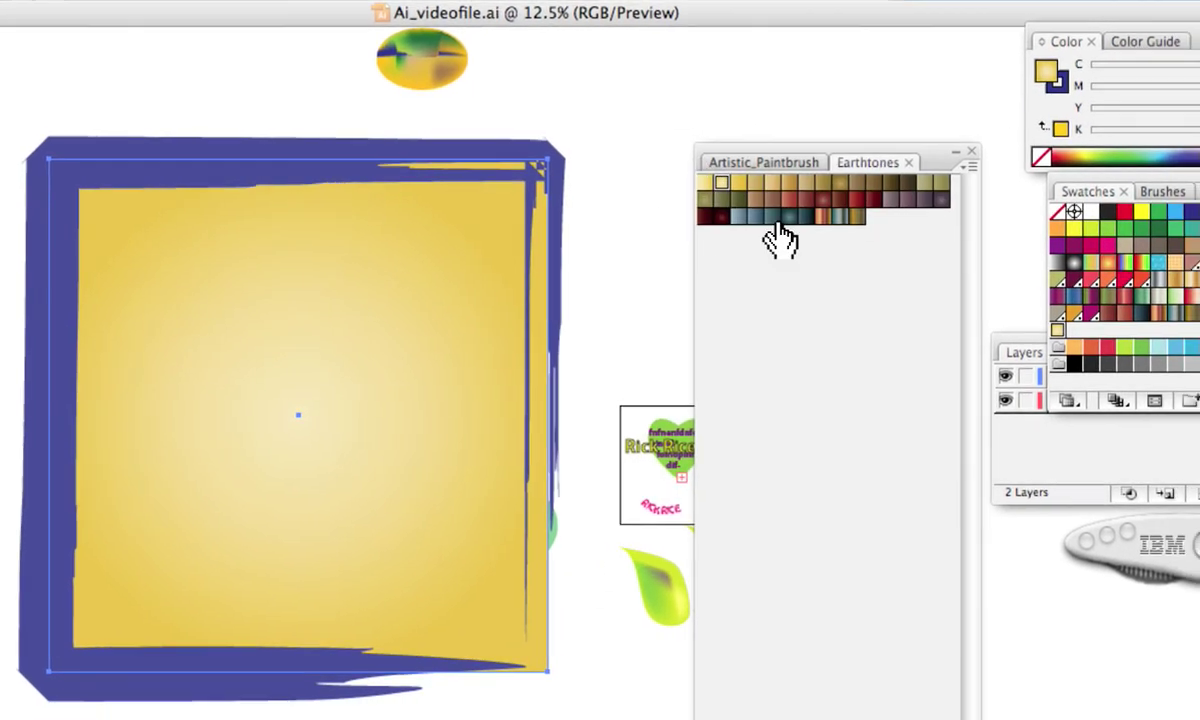
{"action": "left_click", "coordinate": [786, 207]}
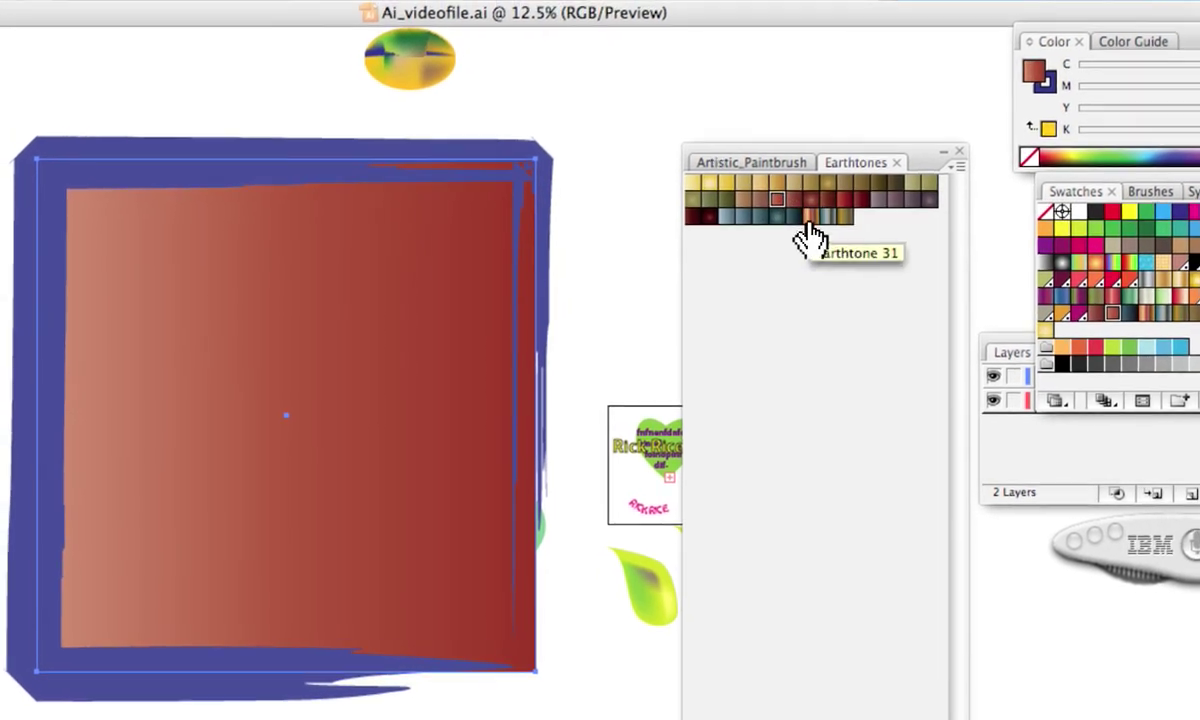
{"action": "left_click", "coordinate": [815, 222]}
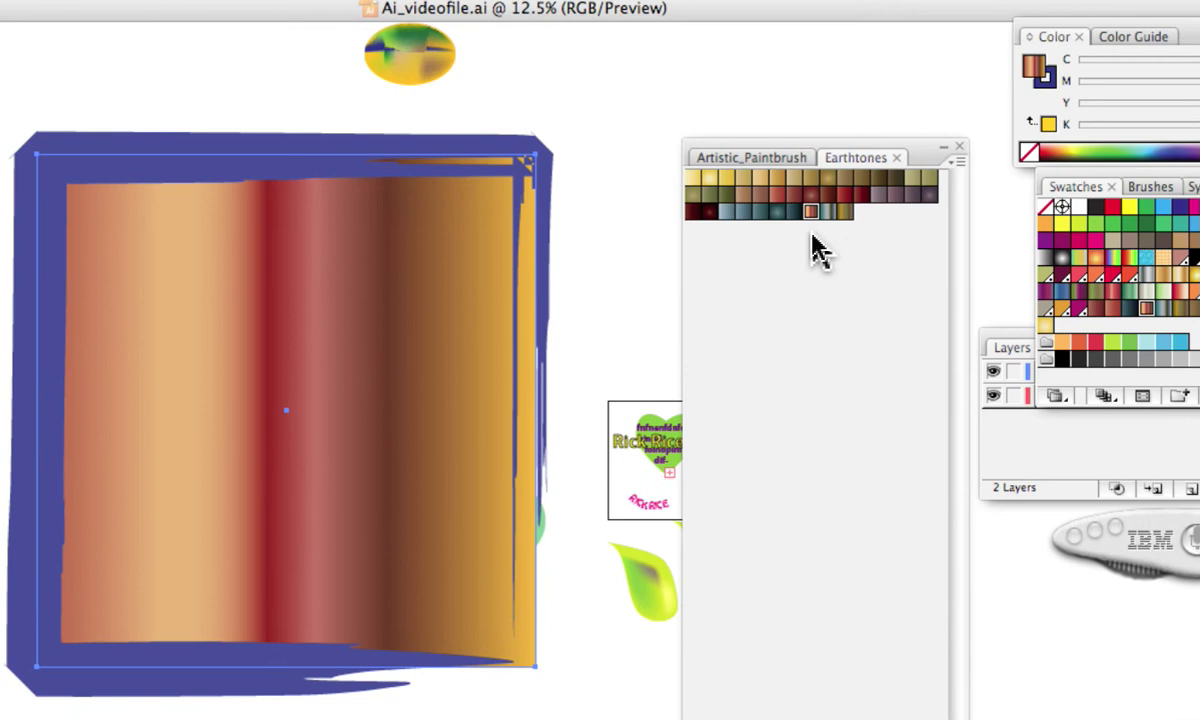